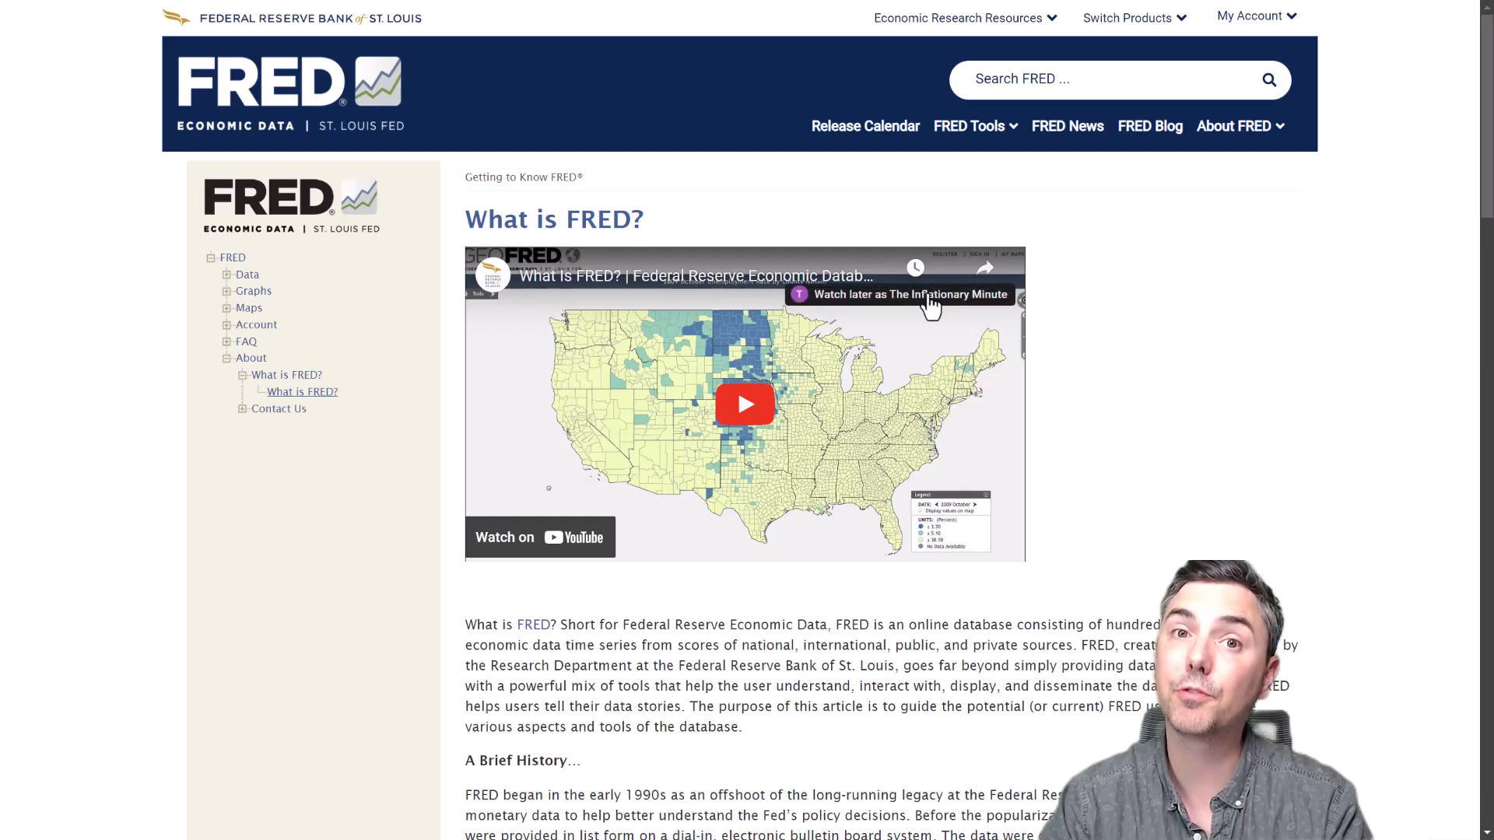
Read the introductory paragraph of the "What is FRED?" article
scroll(679, 445, down, 2)
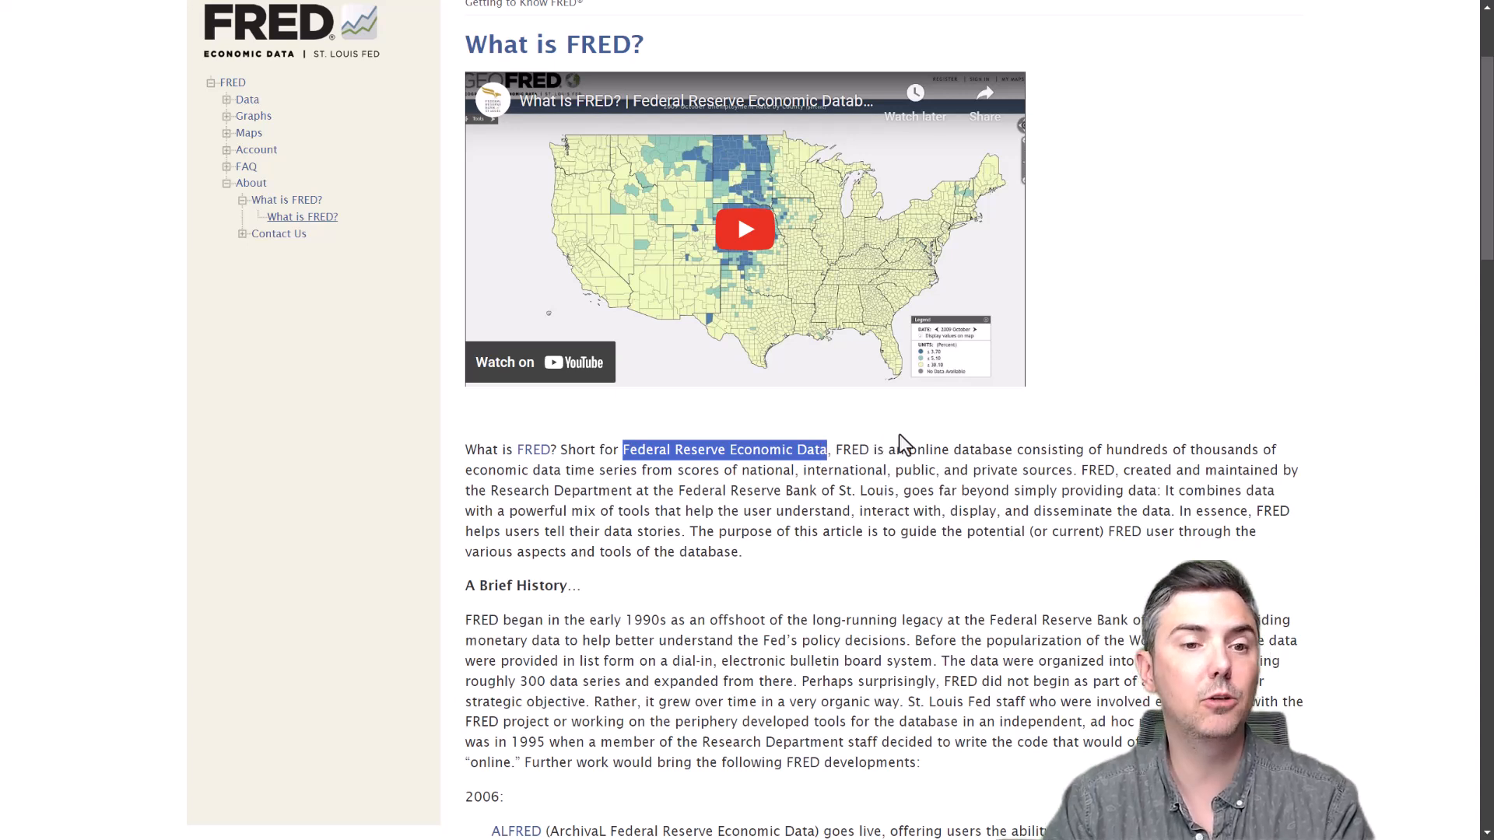
click(871, 507)
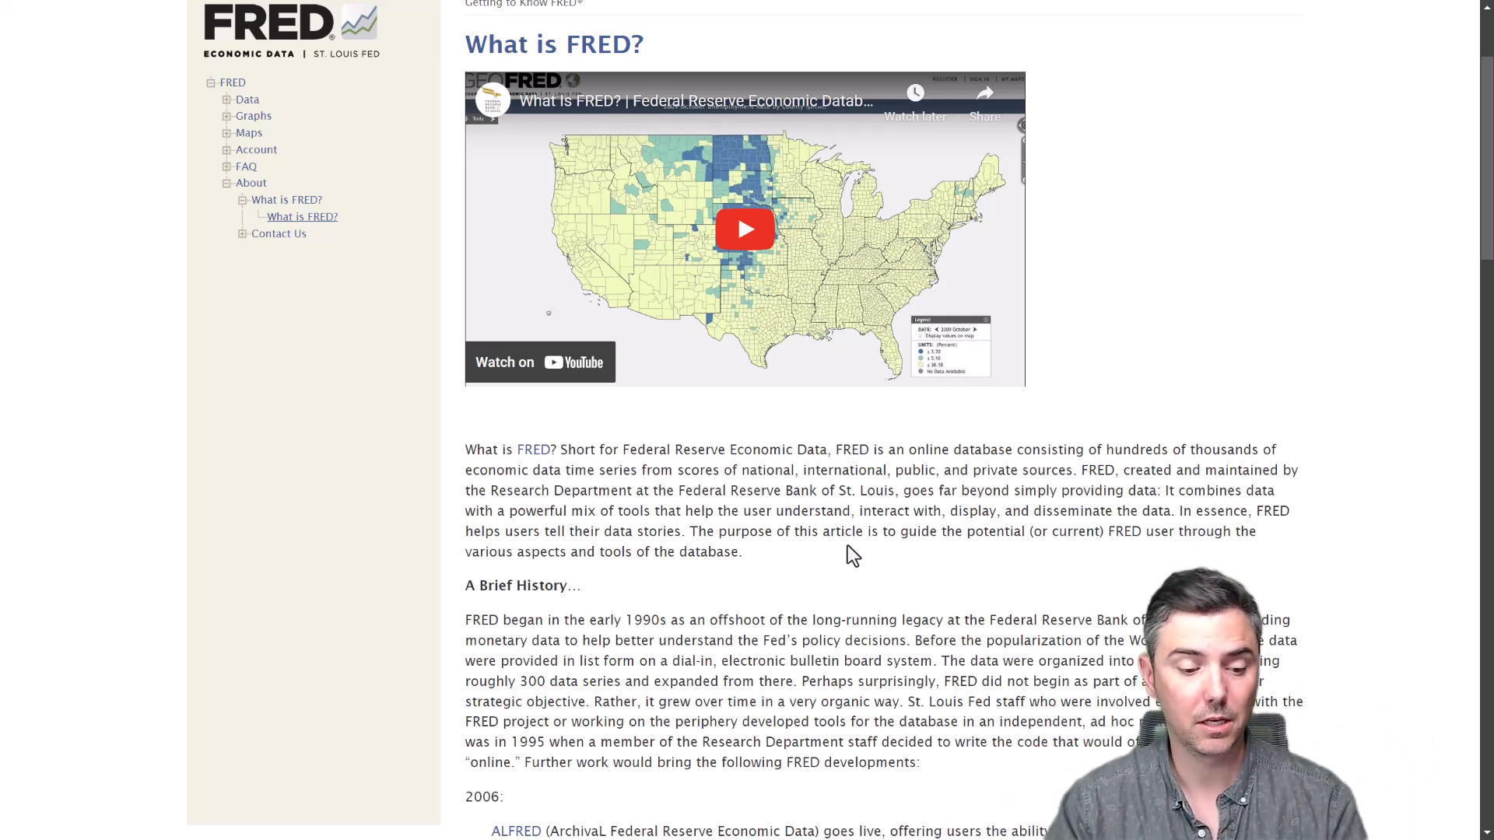
Switch to the FRED home page, open the data listing by category, and look through it down to Academic Data
key(ctrl+Tab)
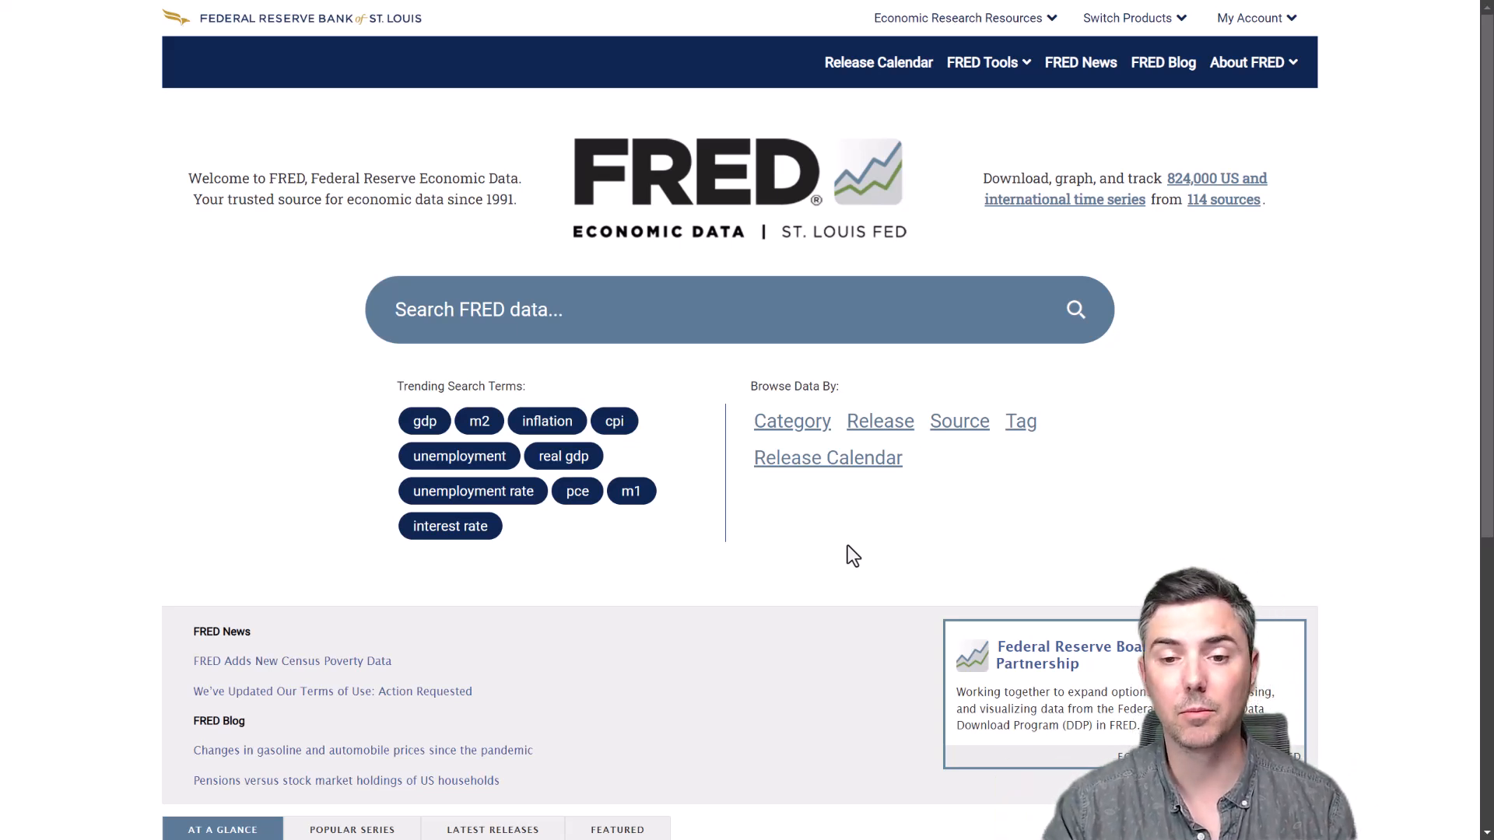
click(809, 426)
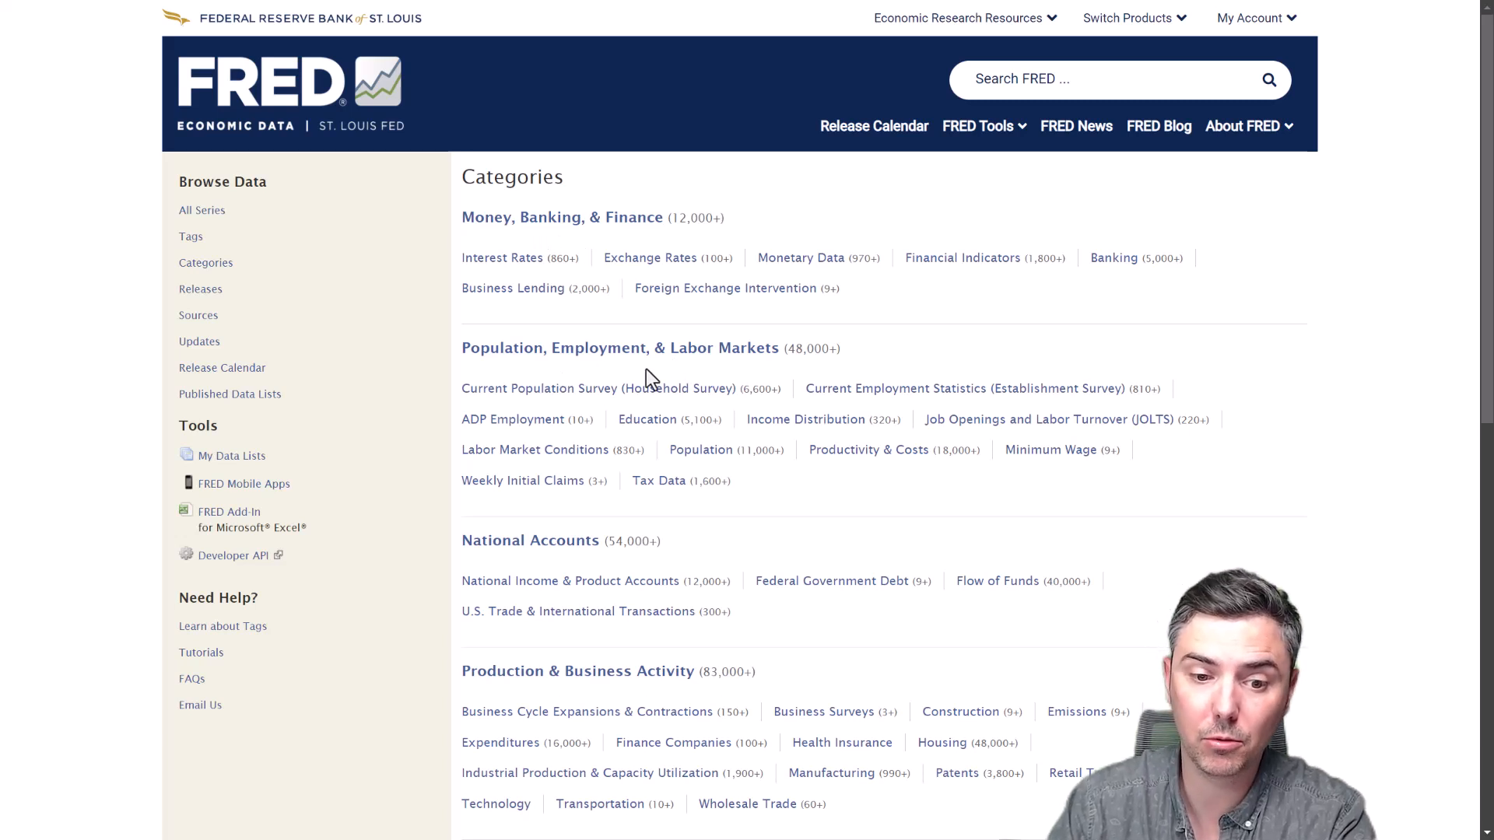
scroll(549, 554, down, 2)
scroll(635, 515, down, 2)
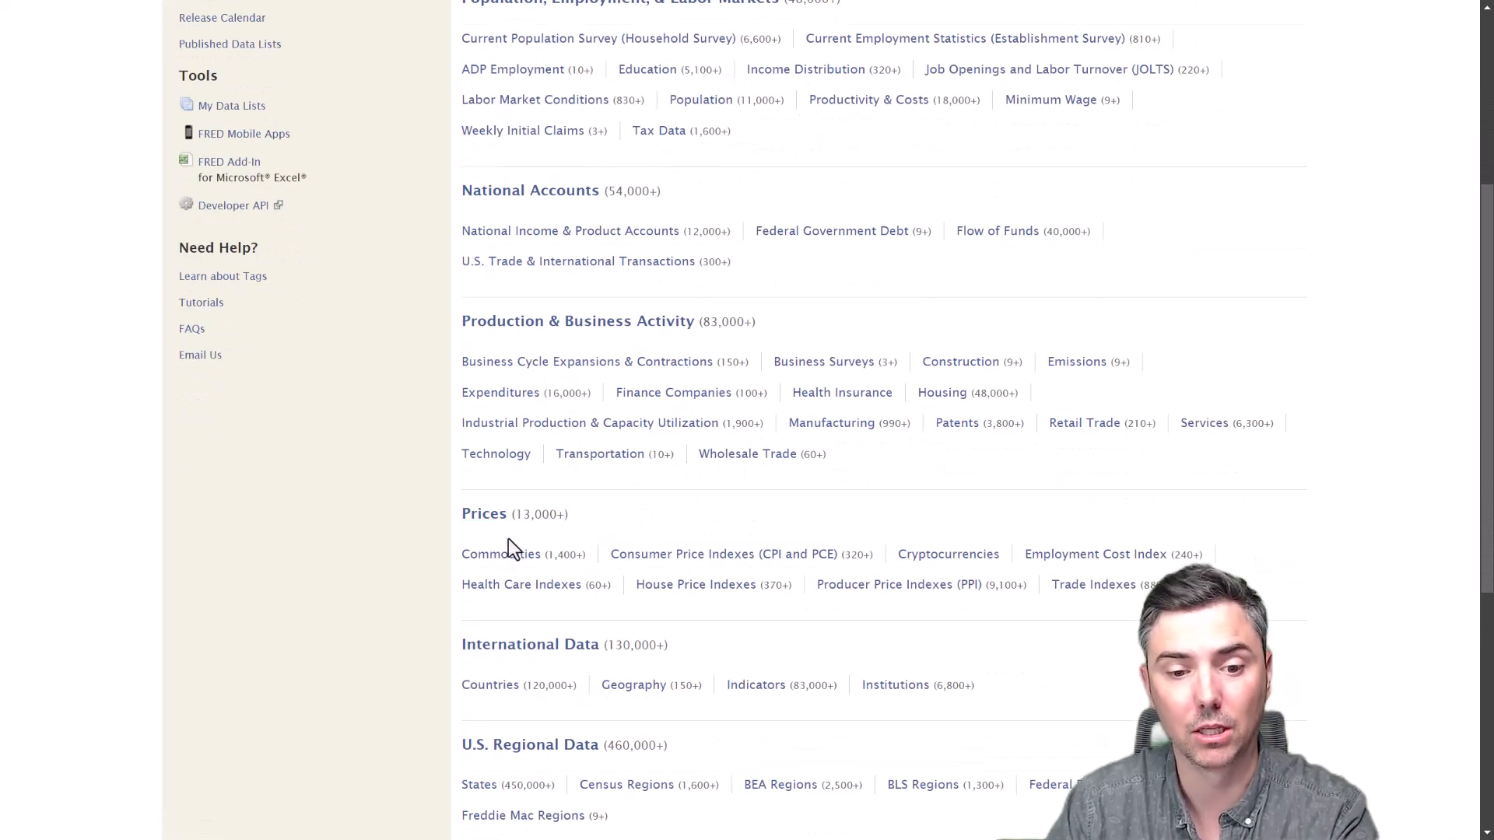
scroll(977, 619, down, 4)
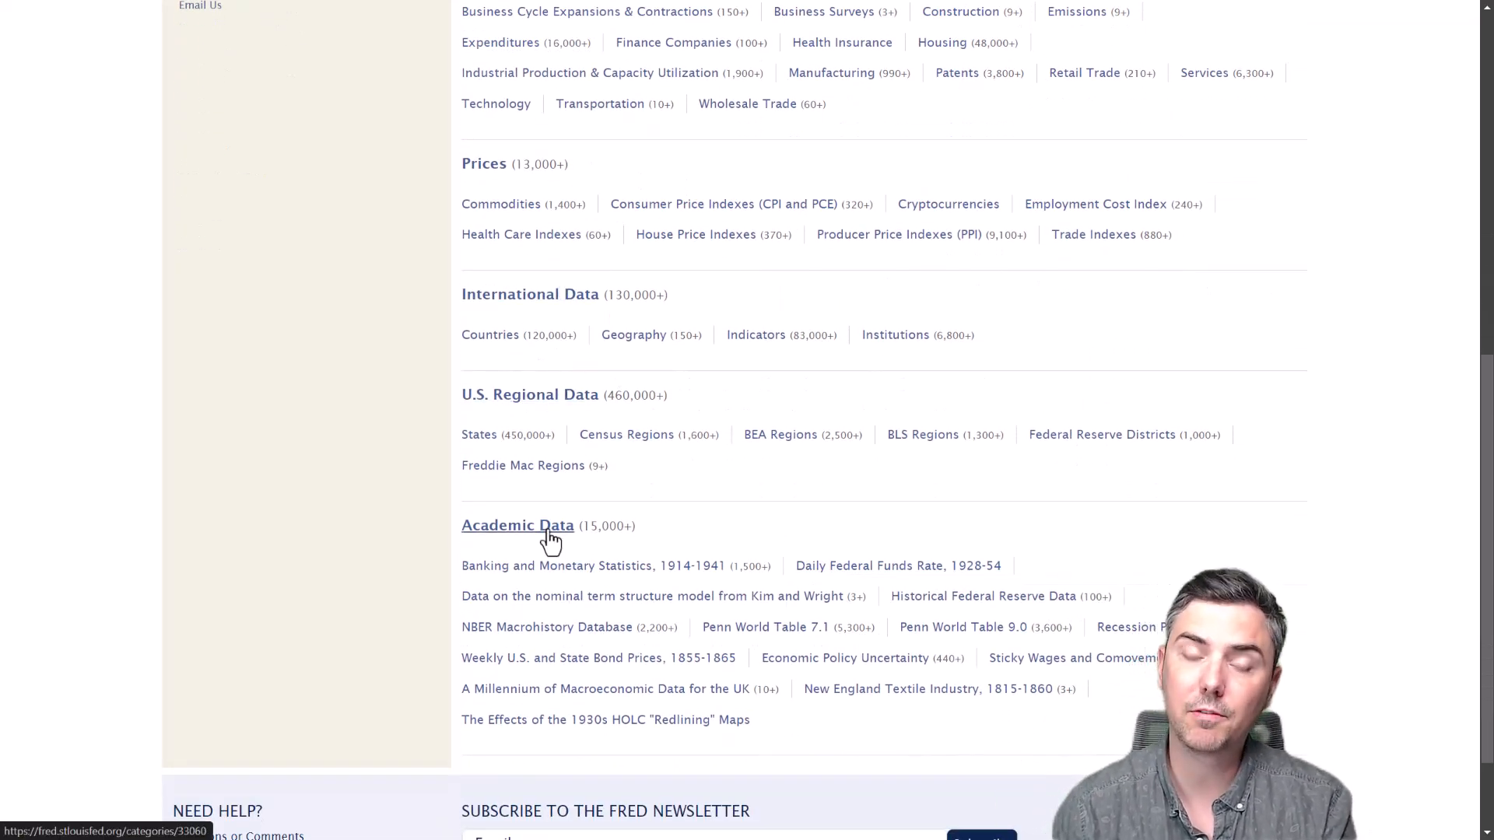
scroll(784, 533, up, 9)
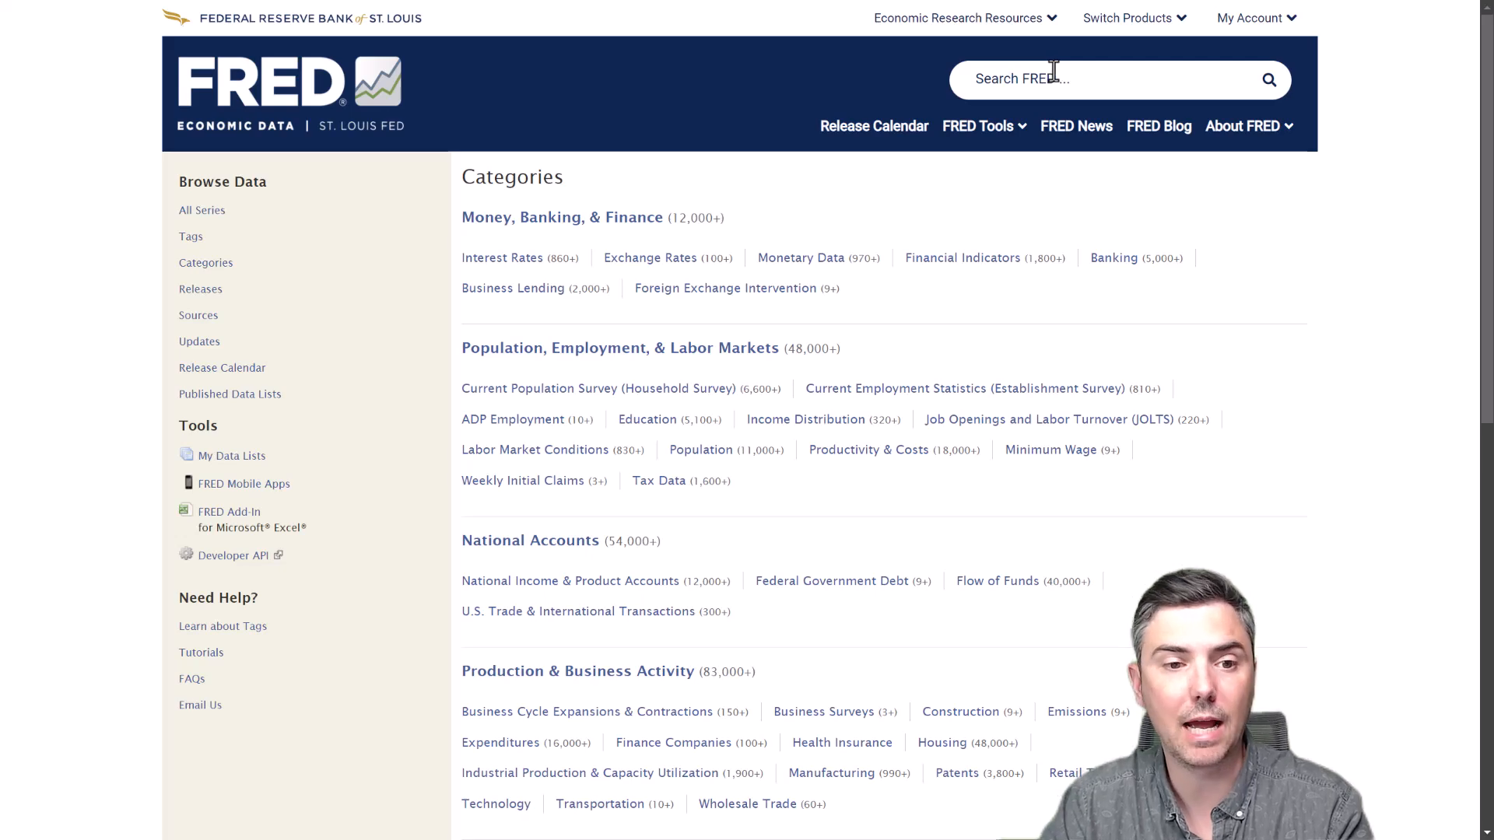
Search from the FRED home page for "housing starts" and open the series New Privately-Owned Housing Units Started: Total Units
click(223, 66)
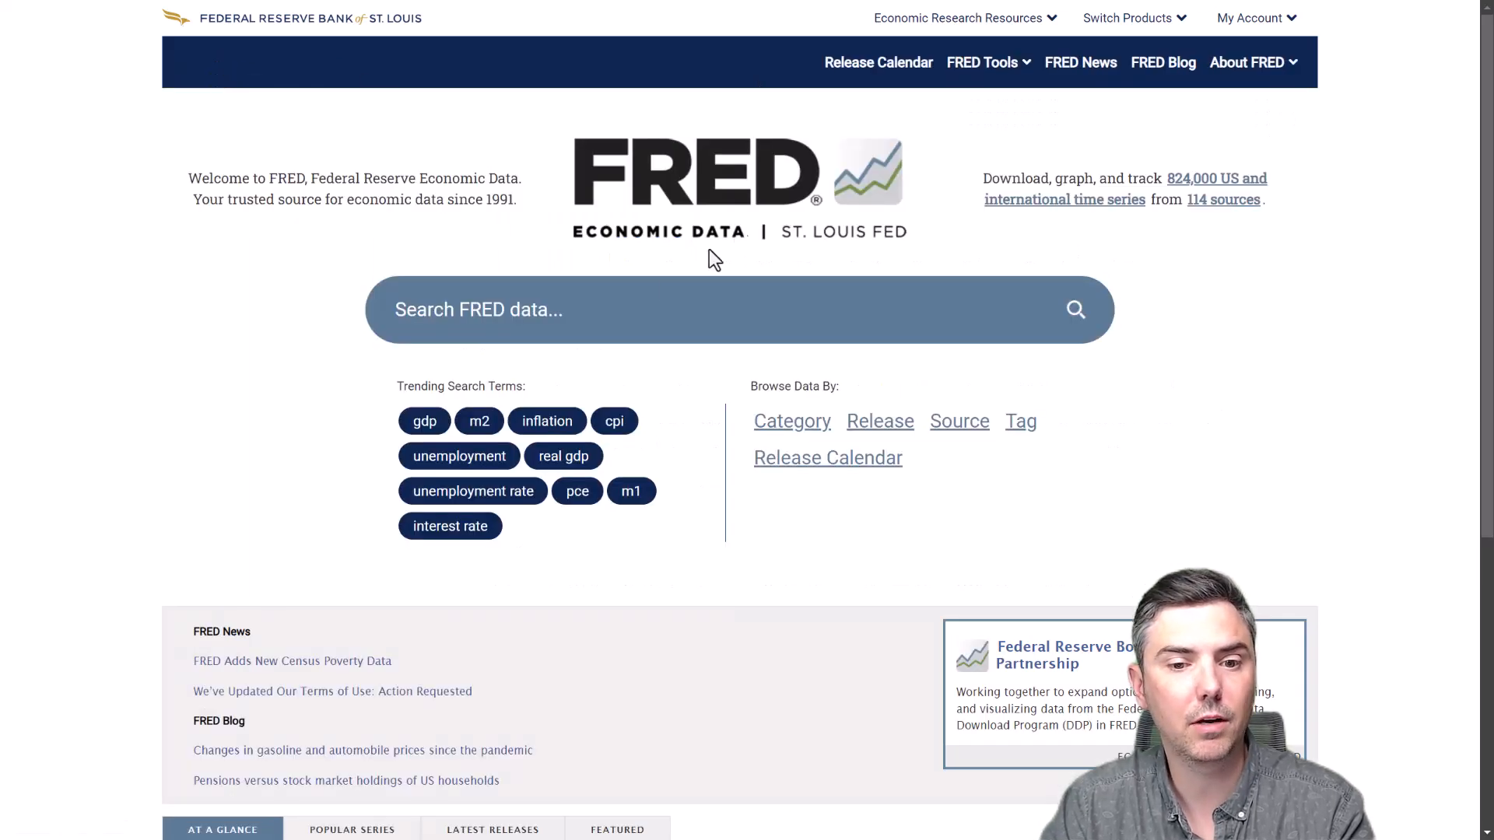
click(619, 325)
click(516, 398)
click(1088, 336)
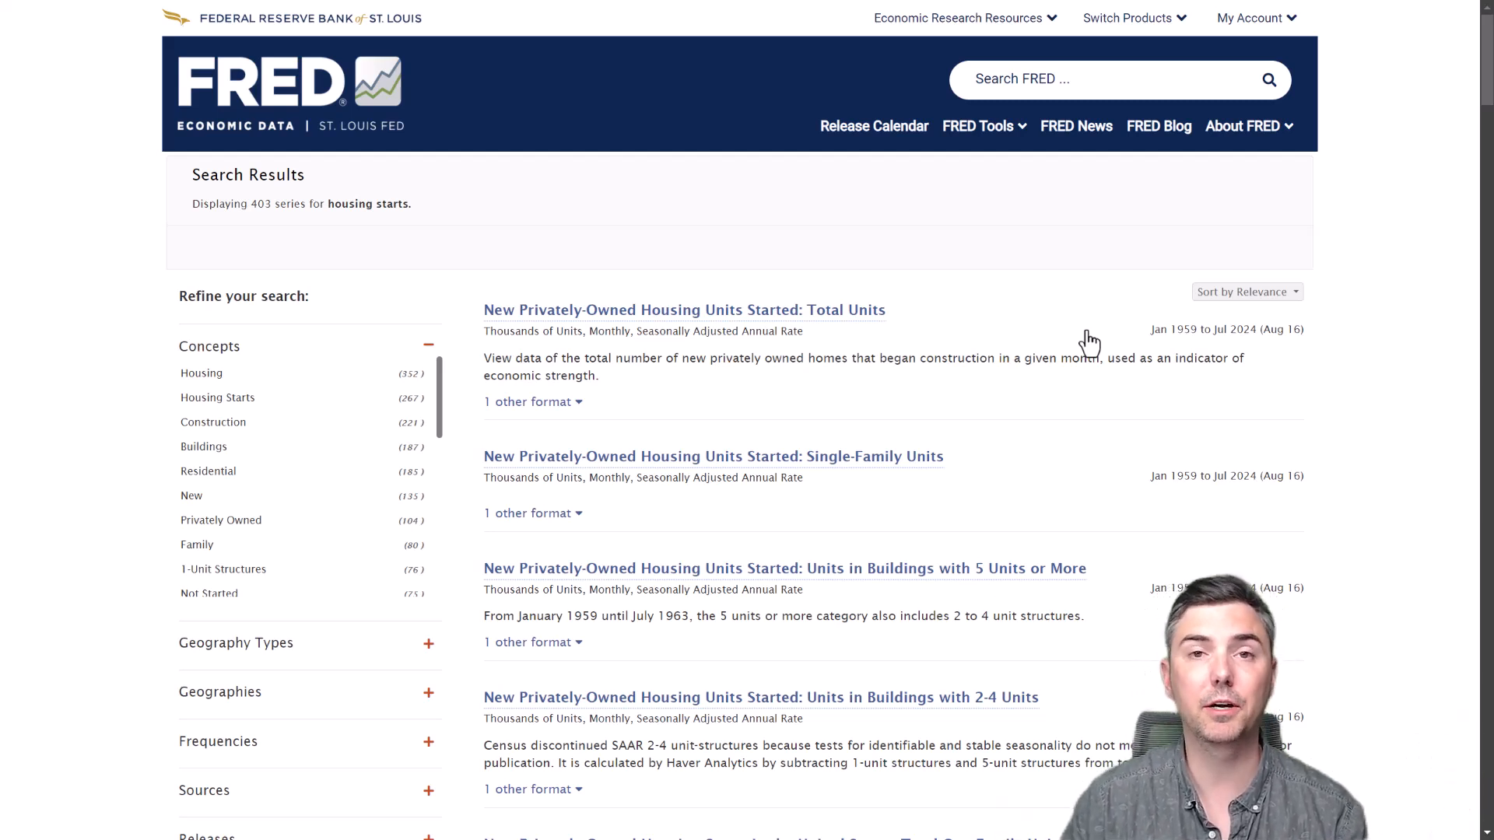
click(676, 315)
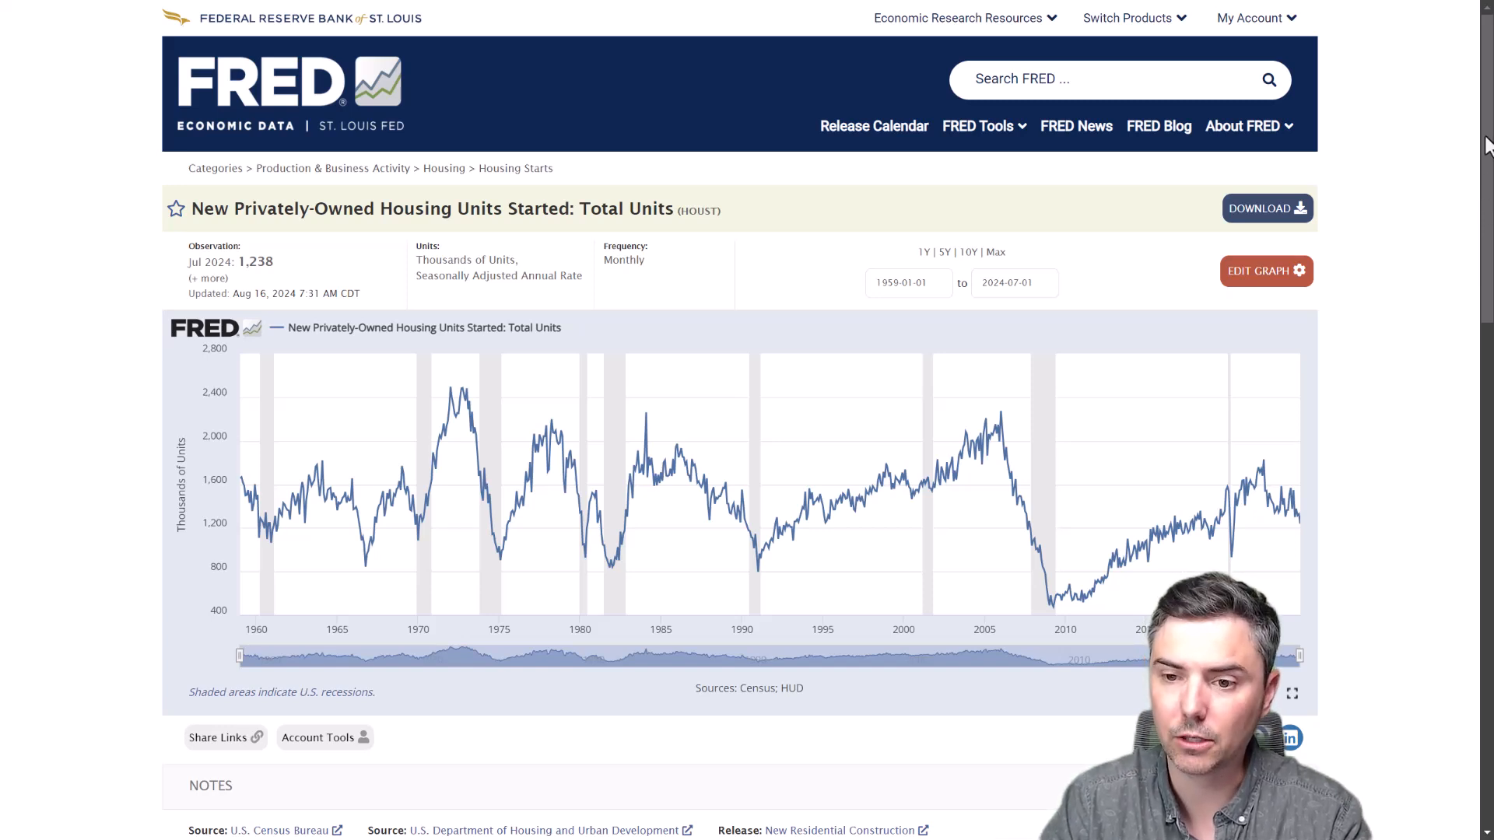
Examine the series notes below the graph, including its sources and suggested citation
drag(1492, 245, 1492, 410)
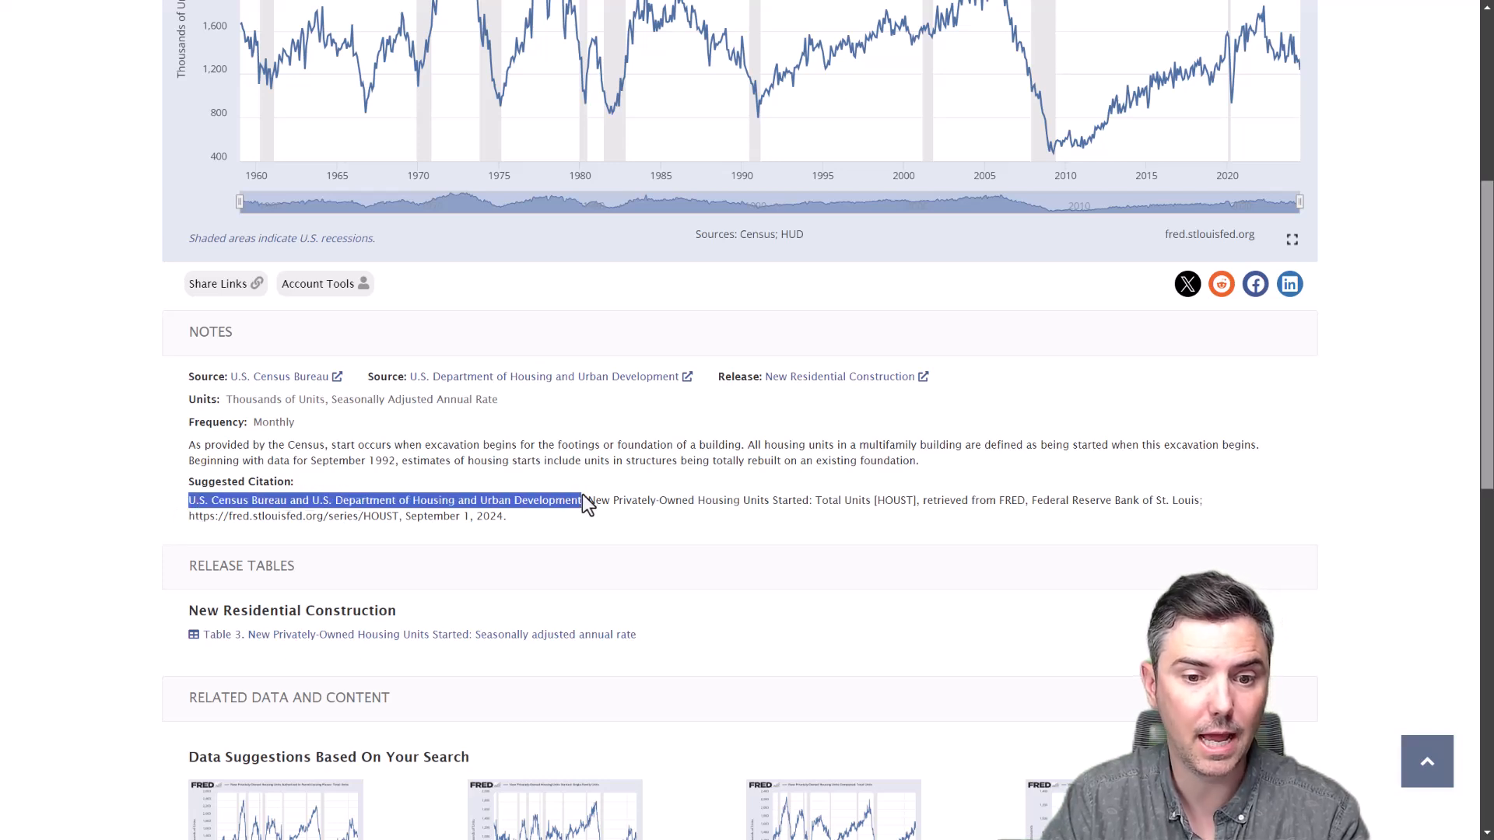
click(585, 536)
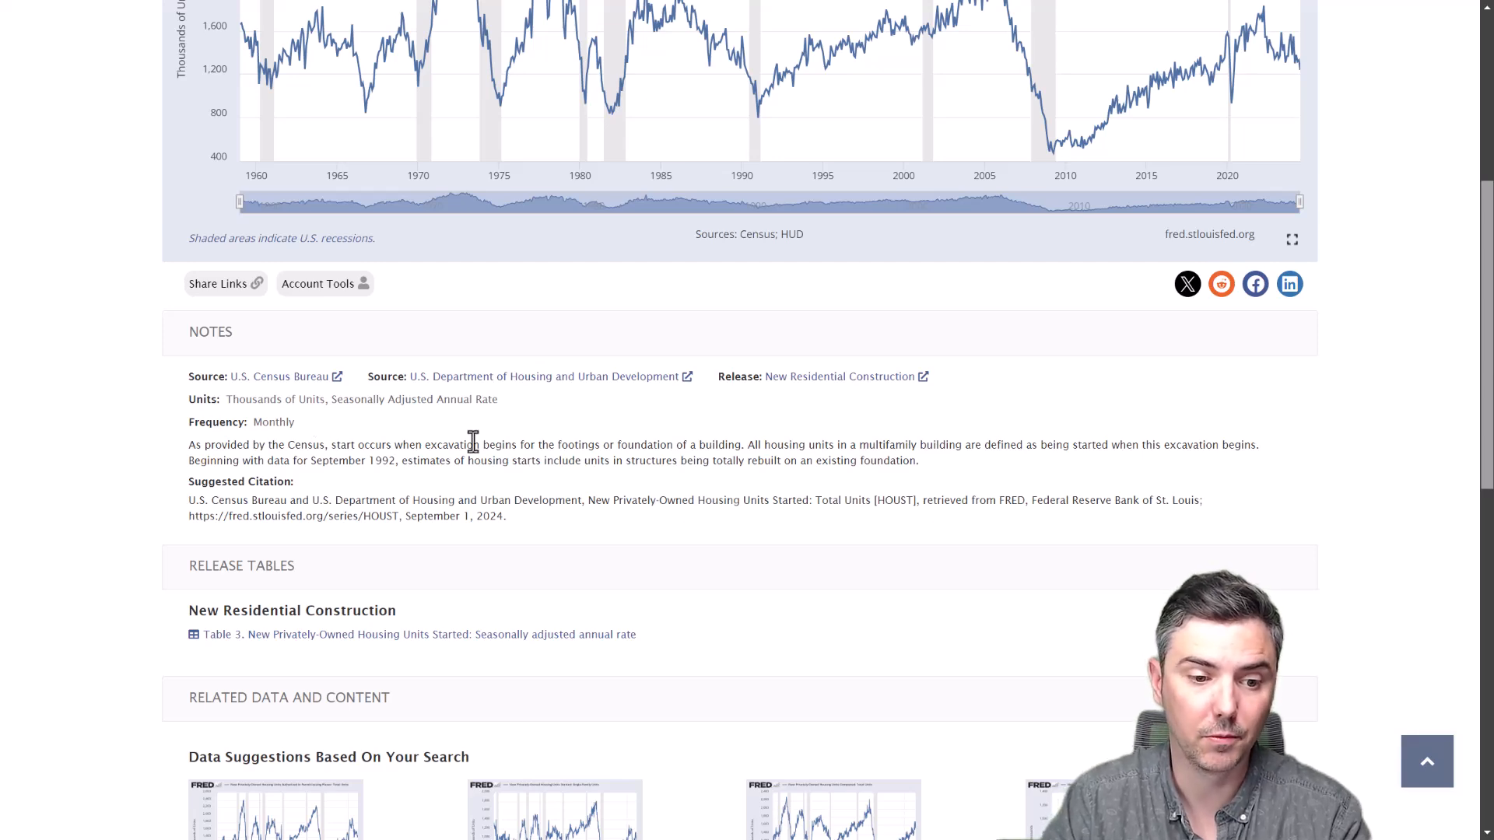
scroll(470, 440, up, 6)
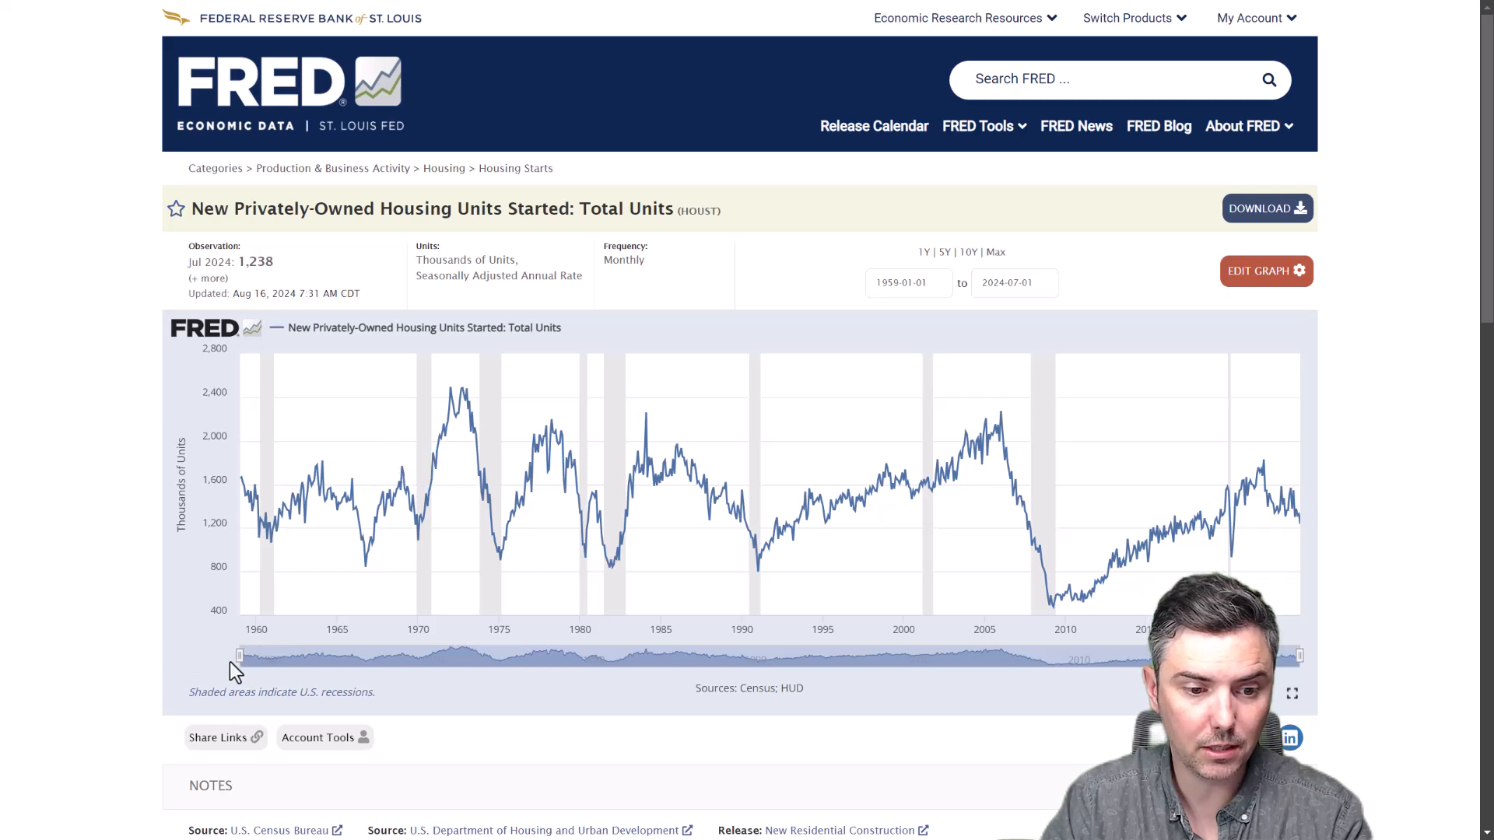
Narrow the graph to start on 2001-09-03 and review the units options for the housing line in the graph editor
drag(273, 652, 930, 658)
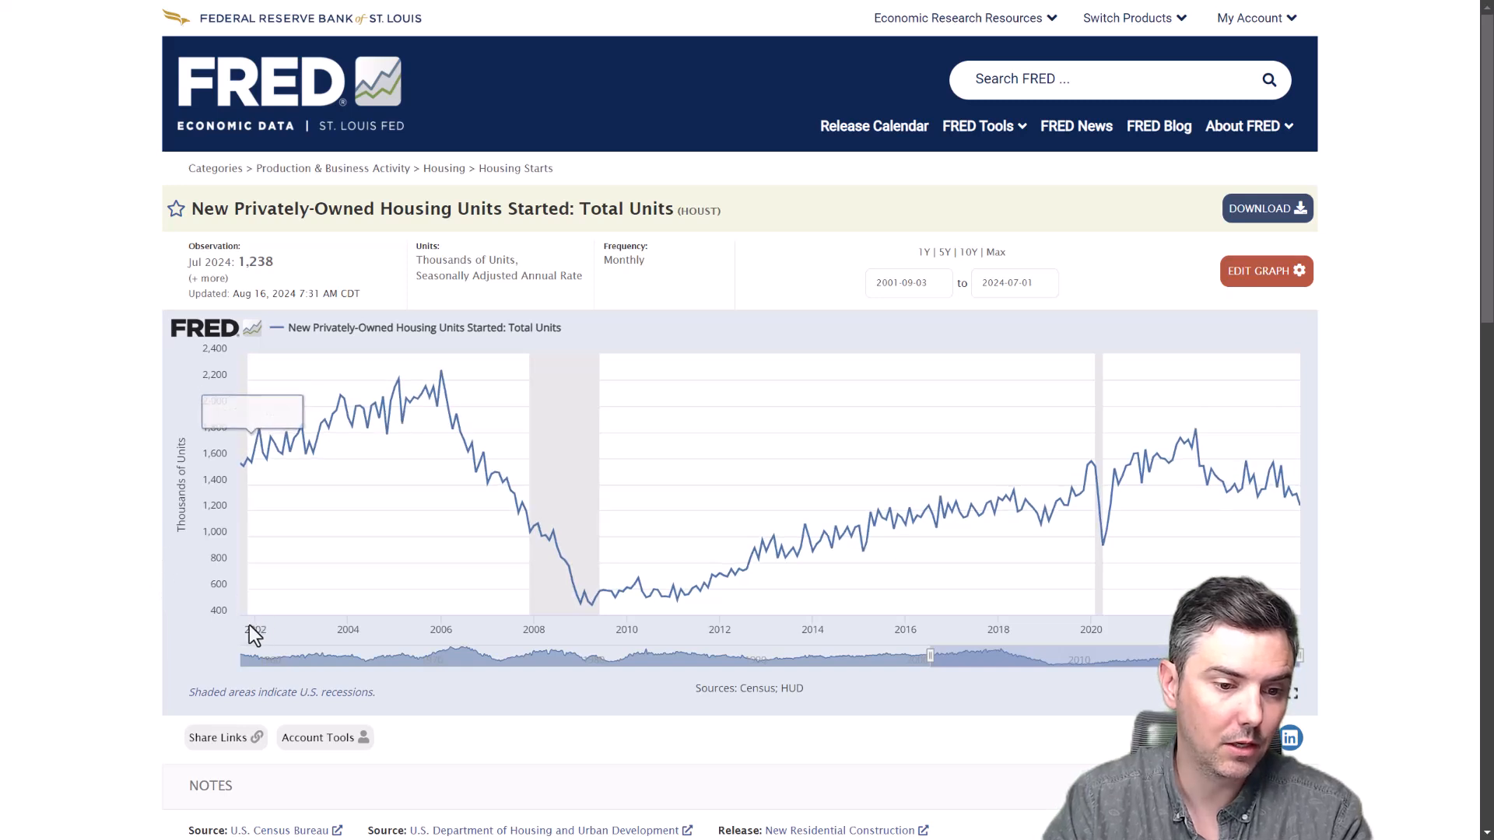
click(1285, 280)
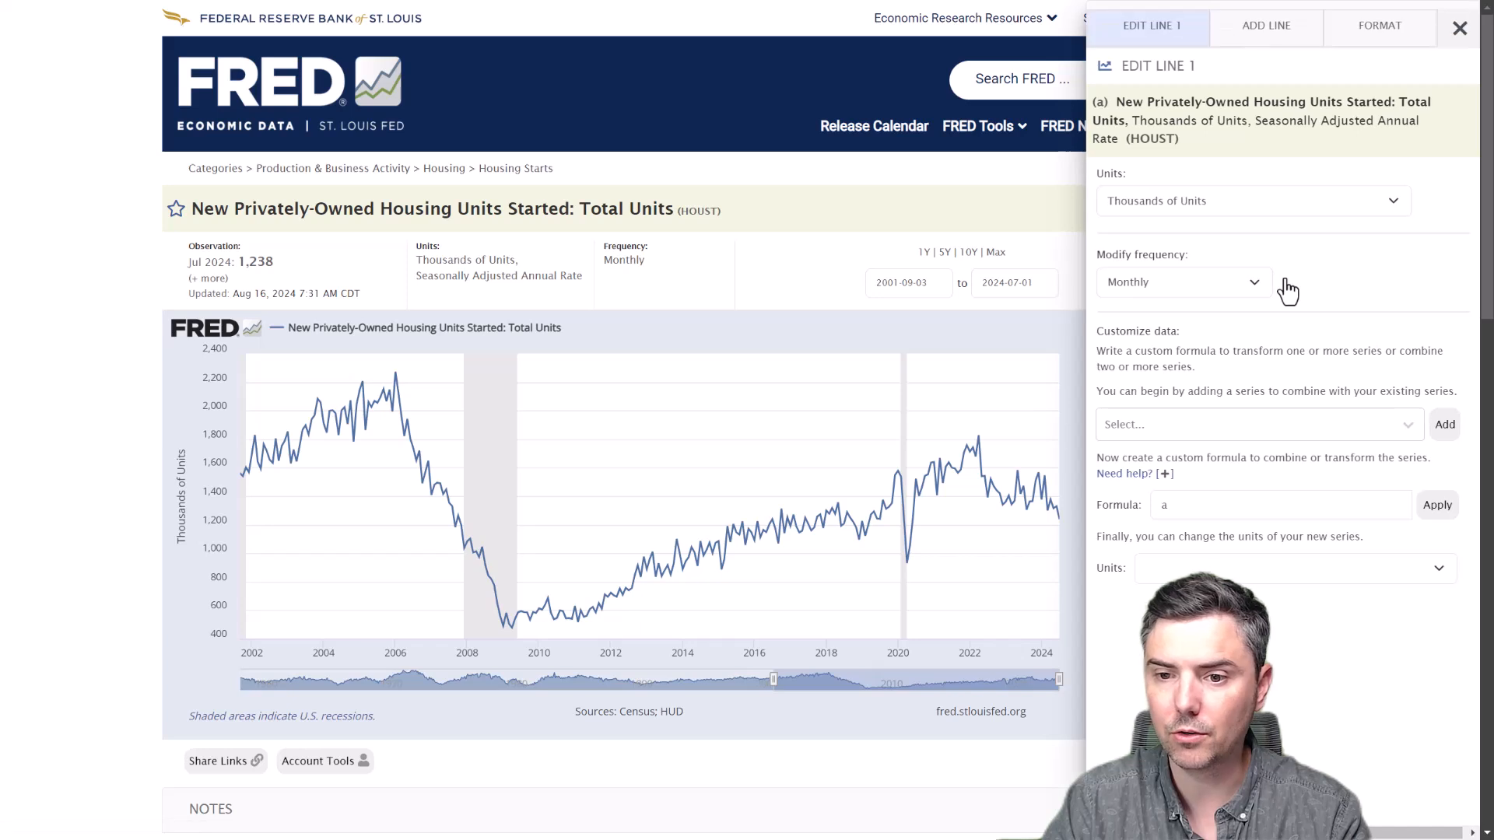
click(1206, 204)
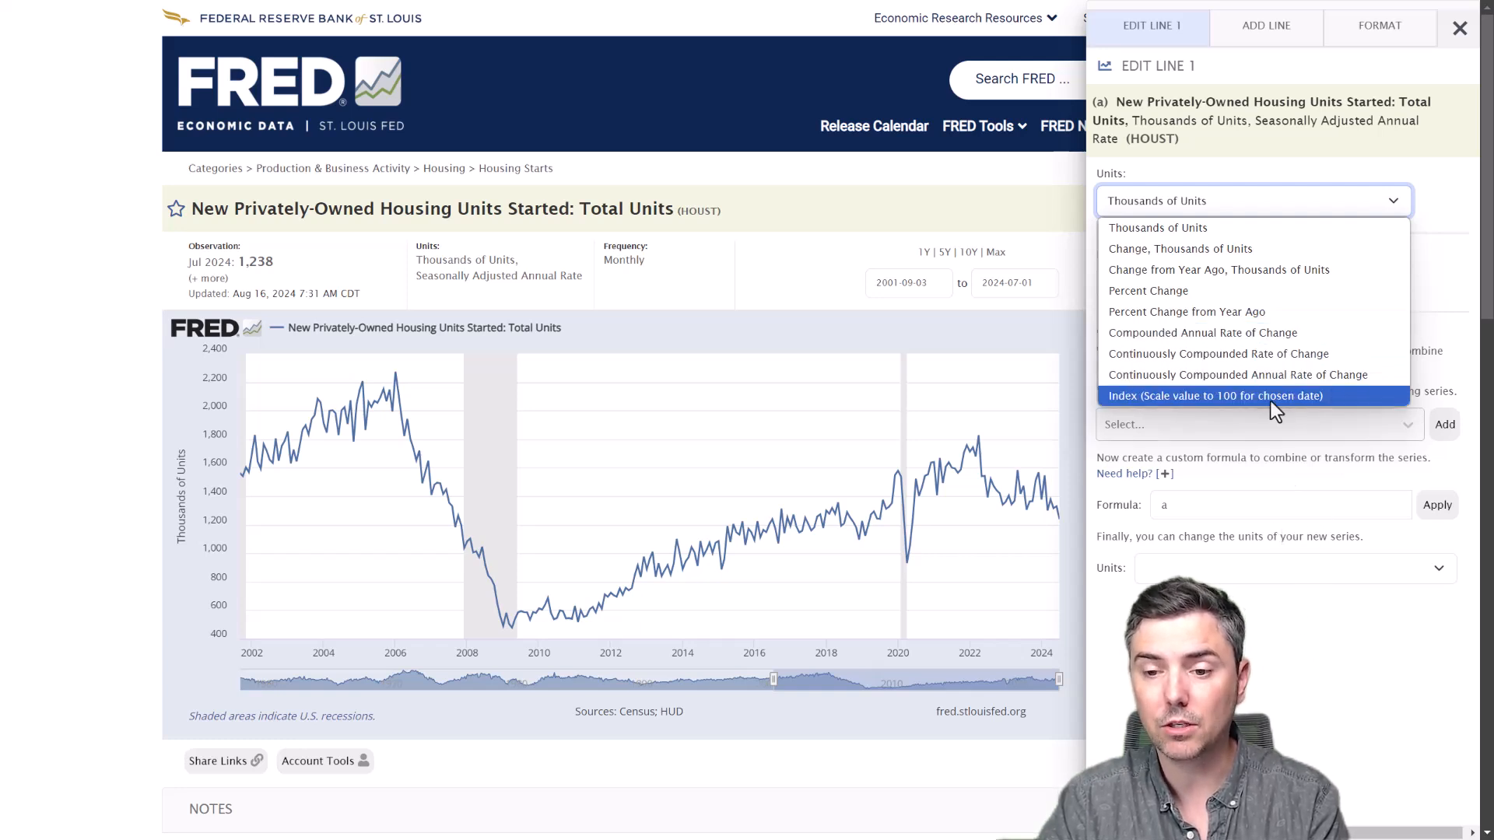
click(1315, 656)
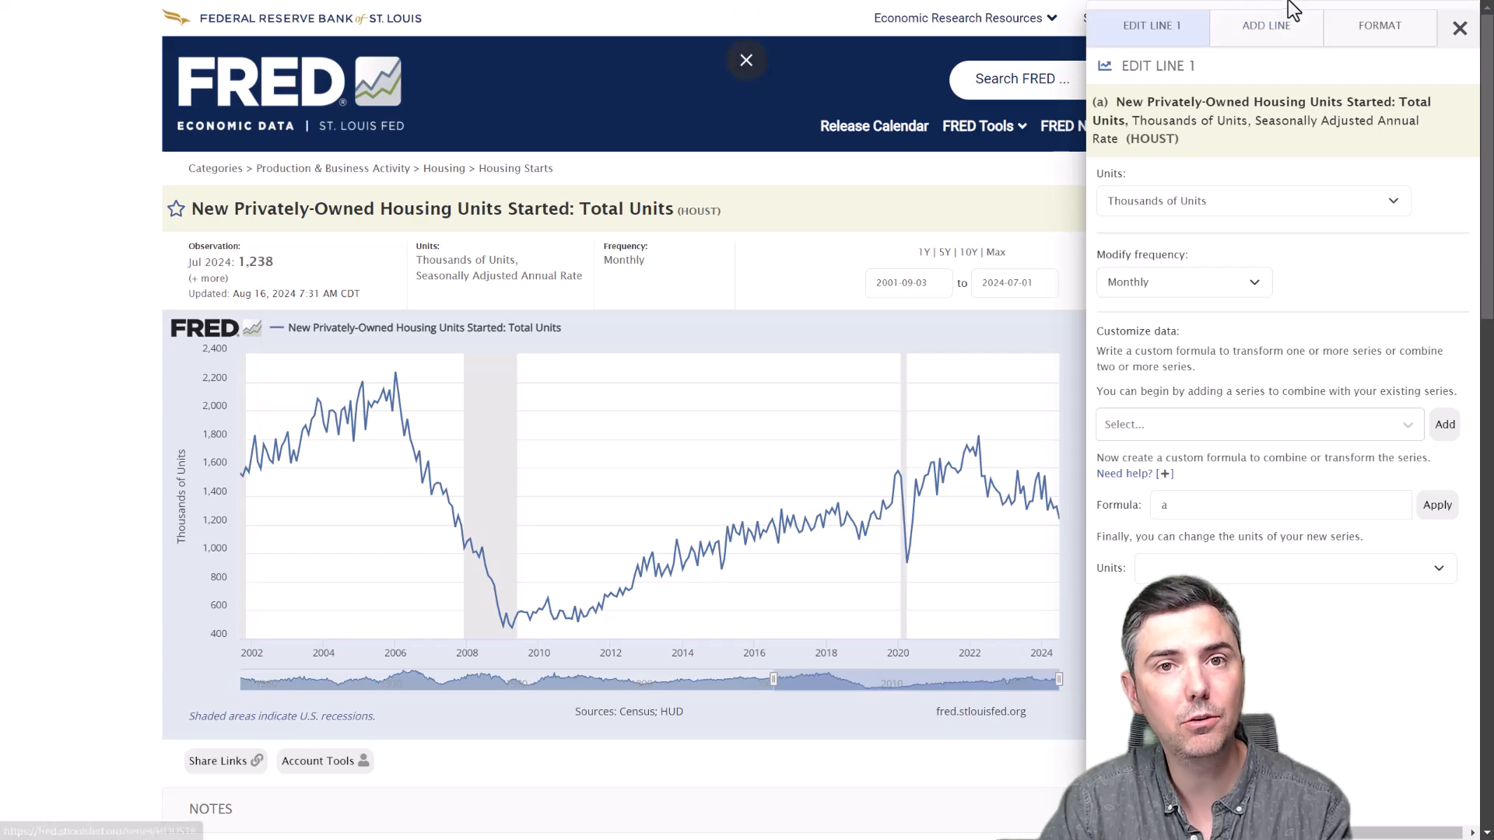
Search for "fed funds rate" and add the monthly Federal Funds Effective Rate series to the graph as a second line
click(1280, 40)
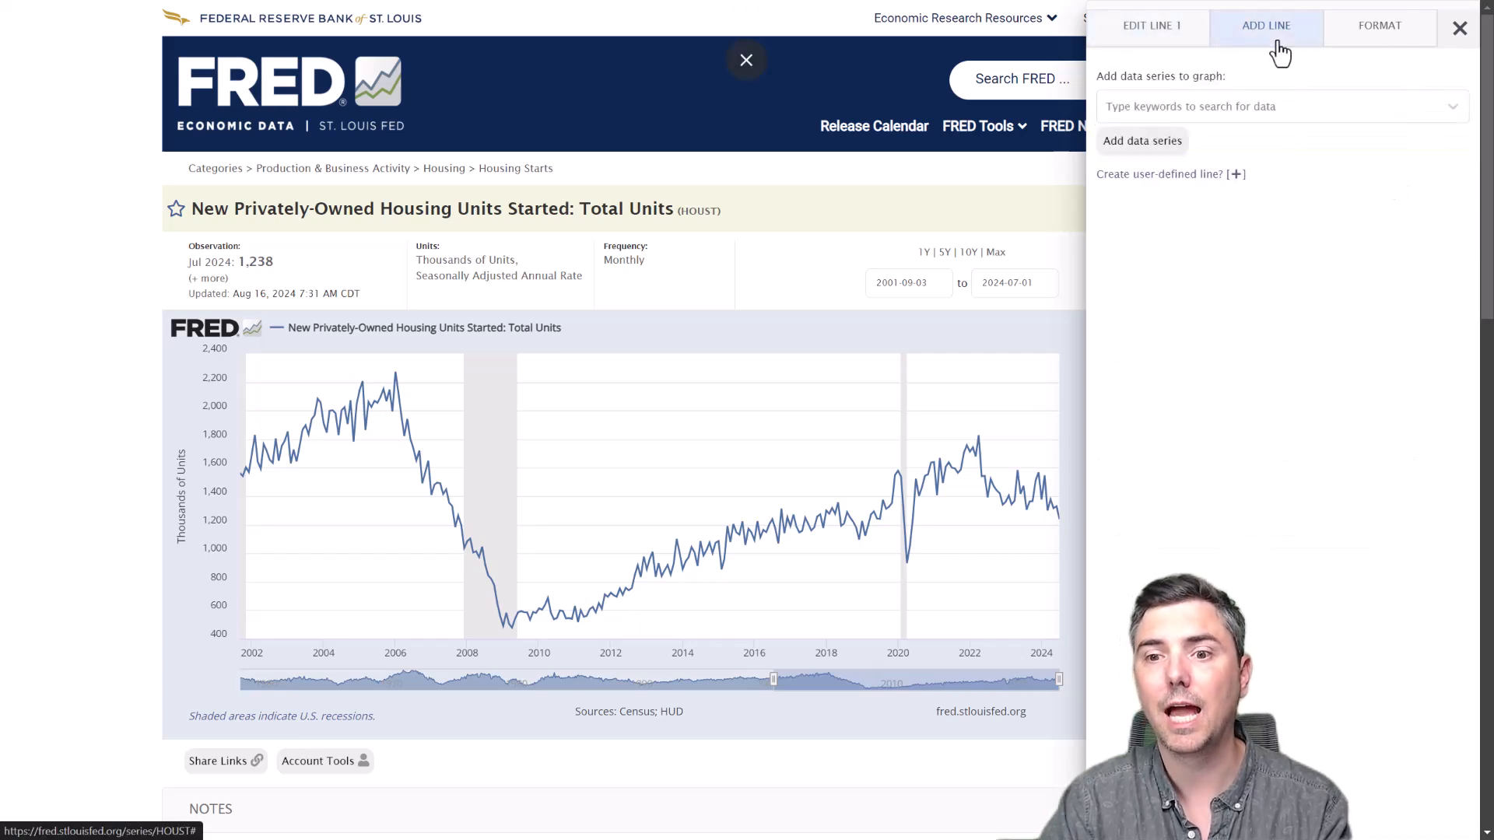
click(1264, 116)
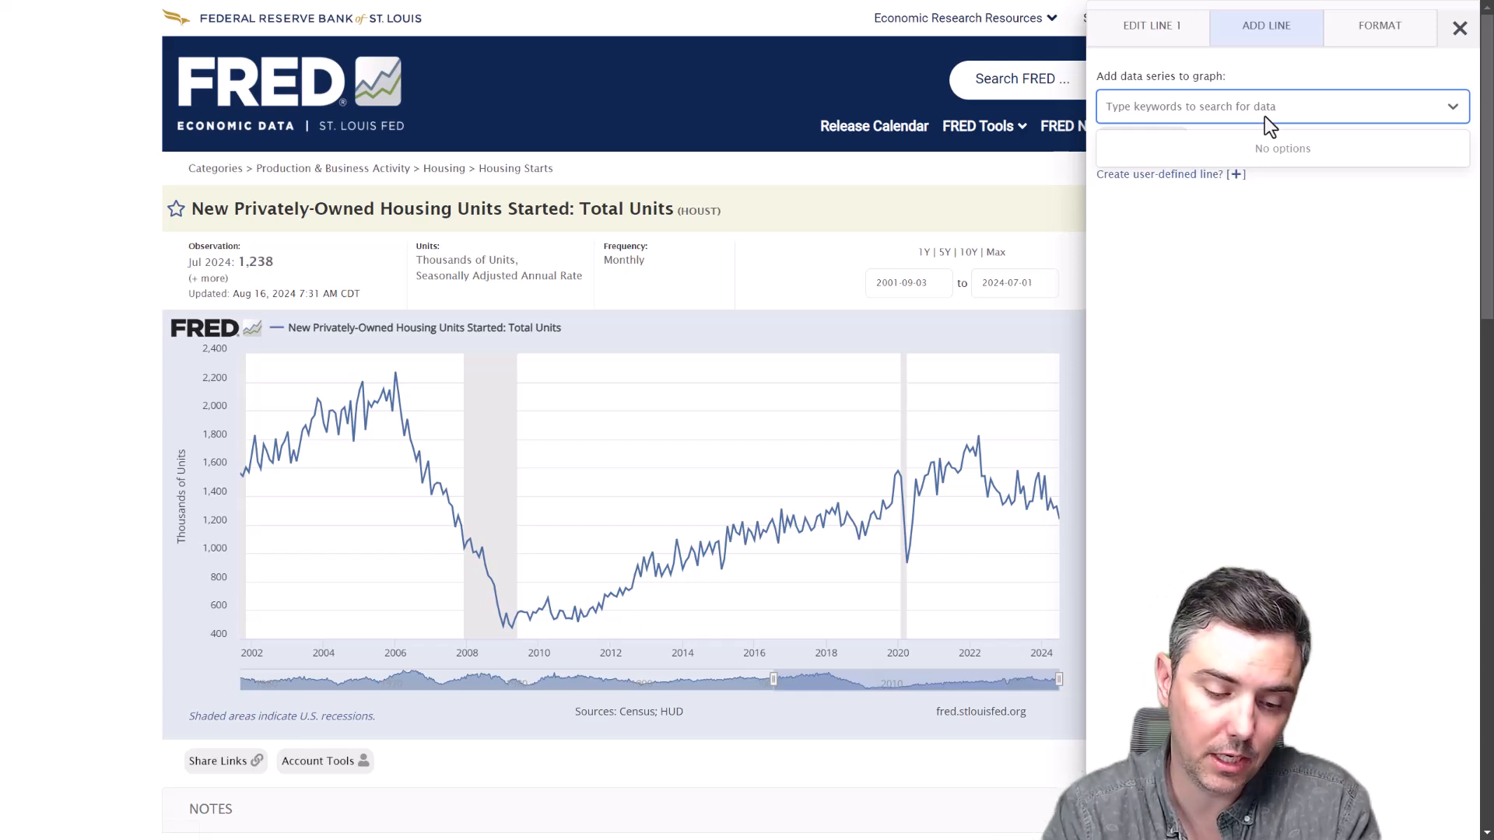
text(fed fi)
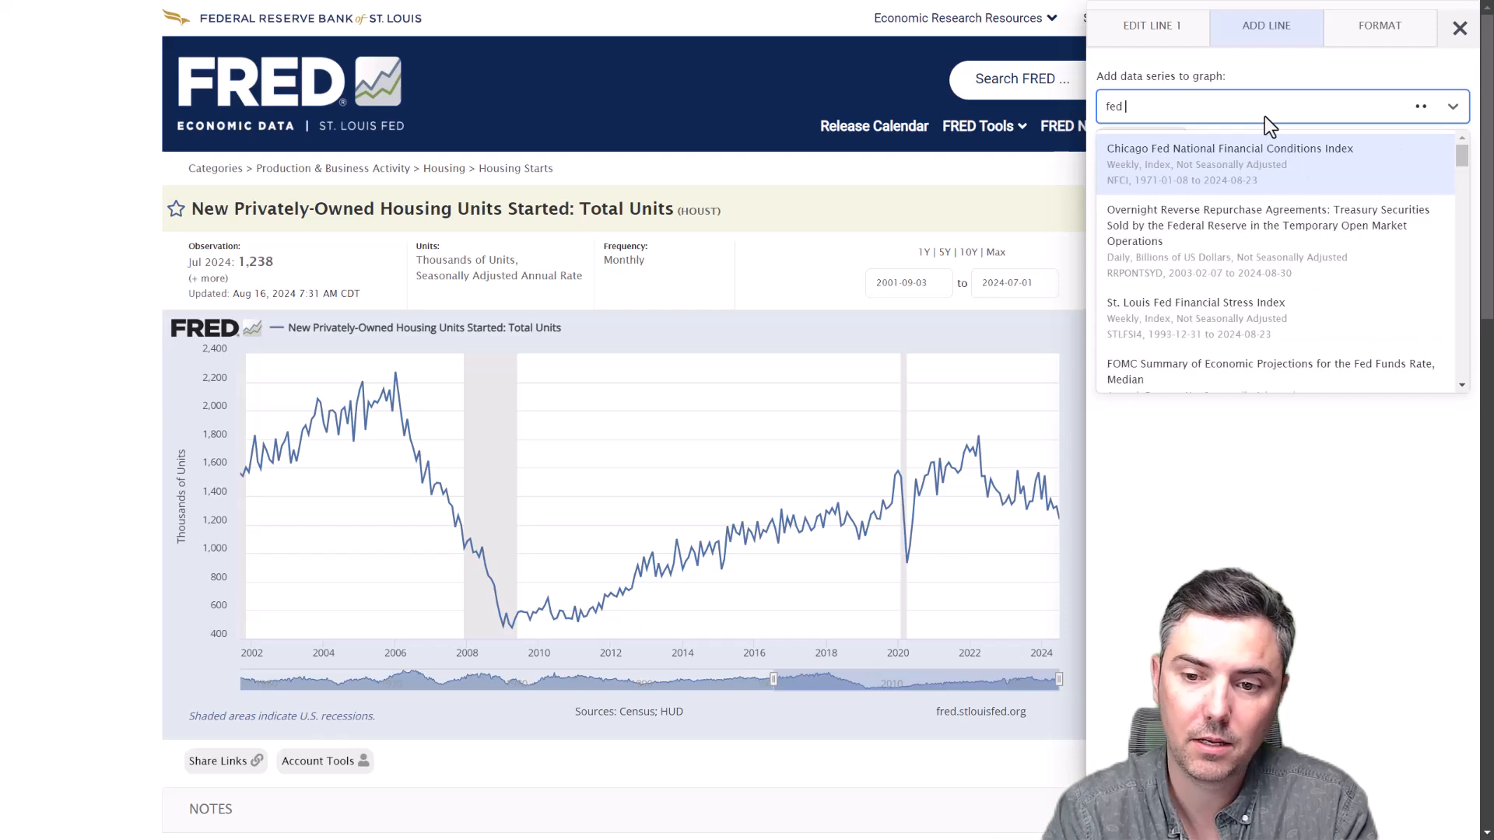
key(BackSpace)
text(unds)
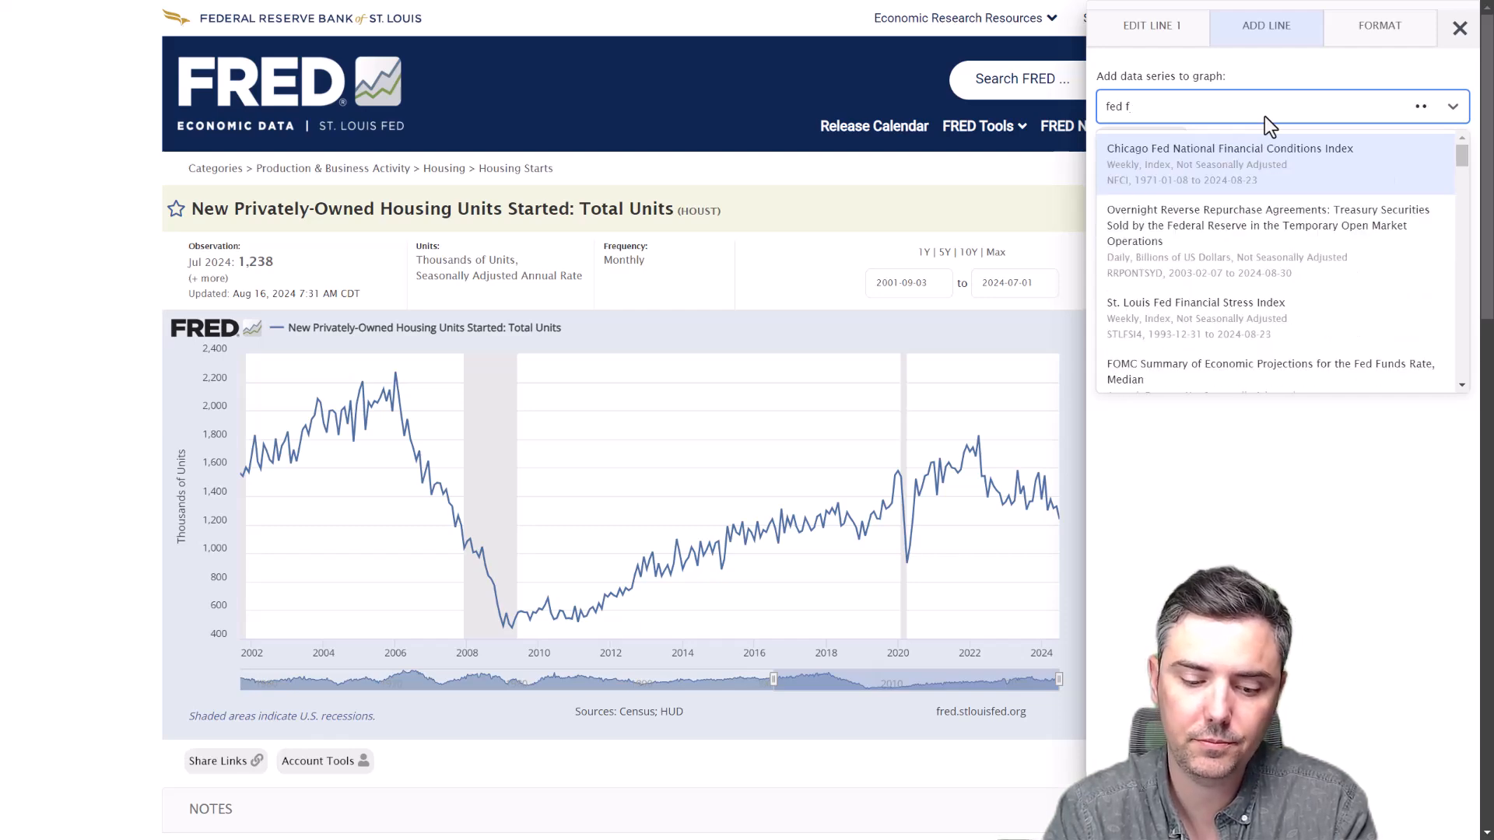
text( rate)
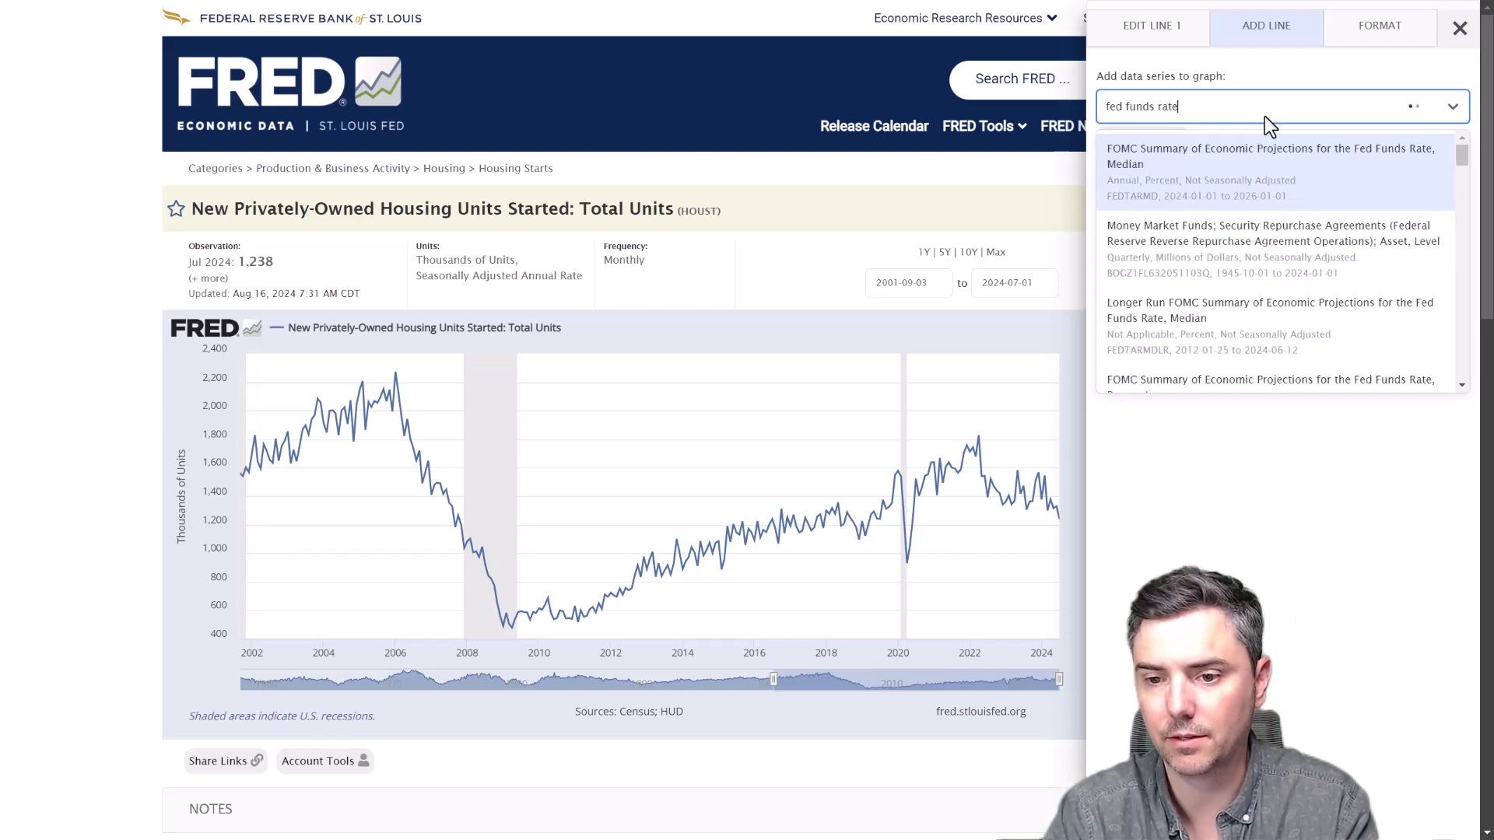
scroll(1290, 188, down, 3)
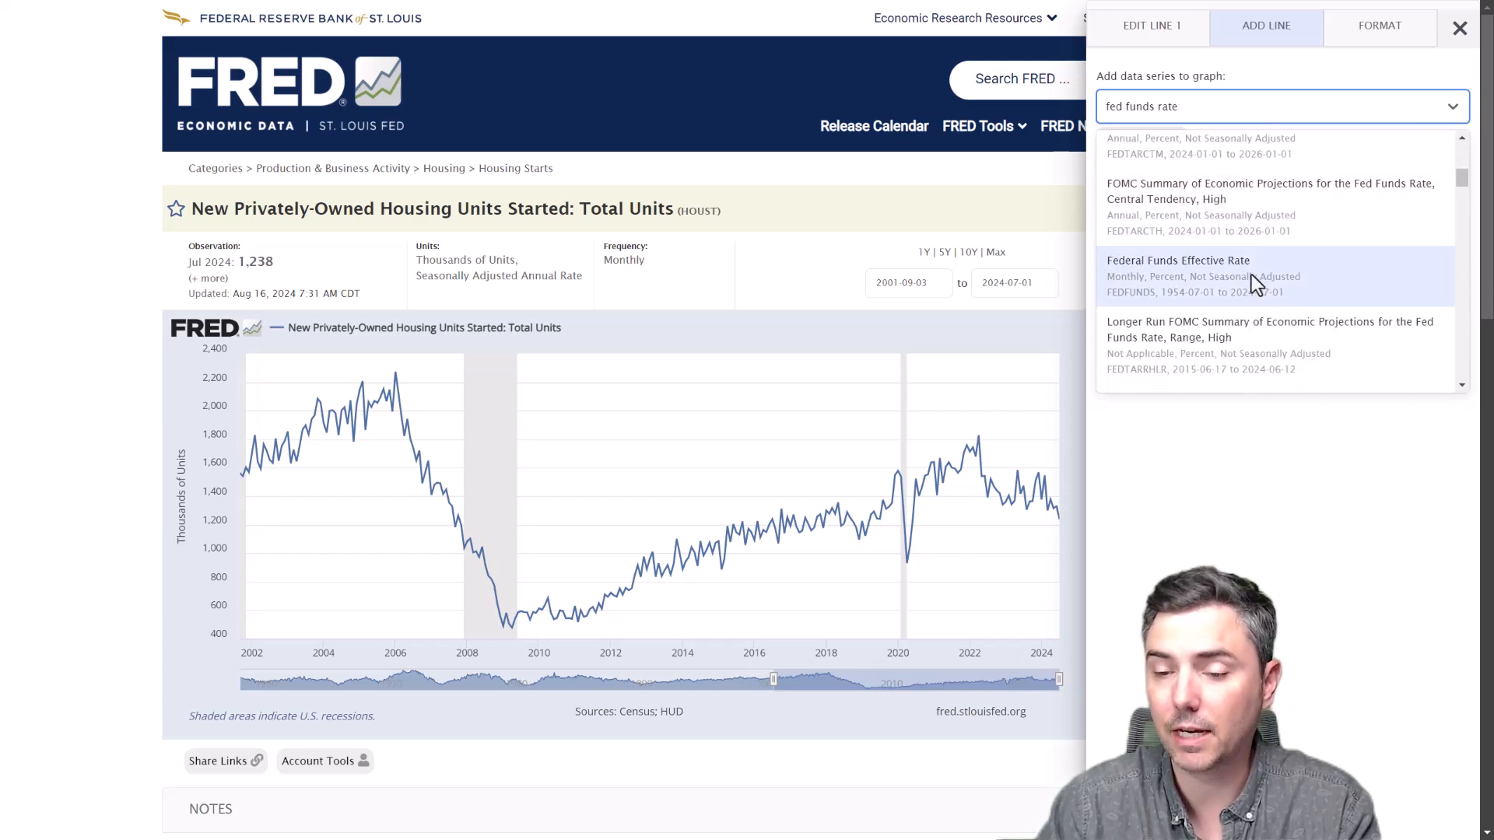
click(1251, 275)
click(1147, 141)
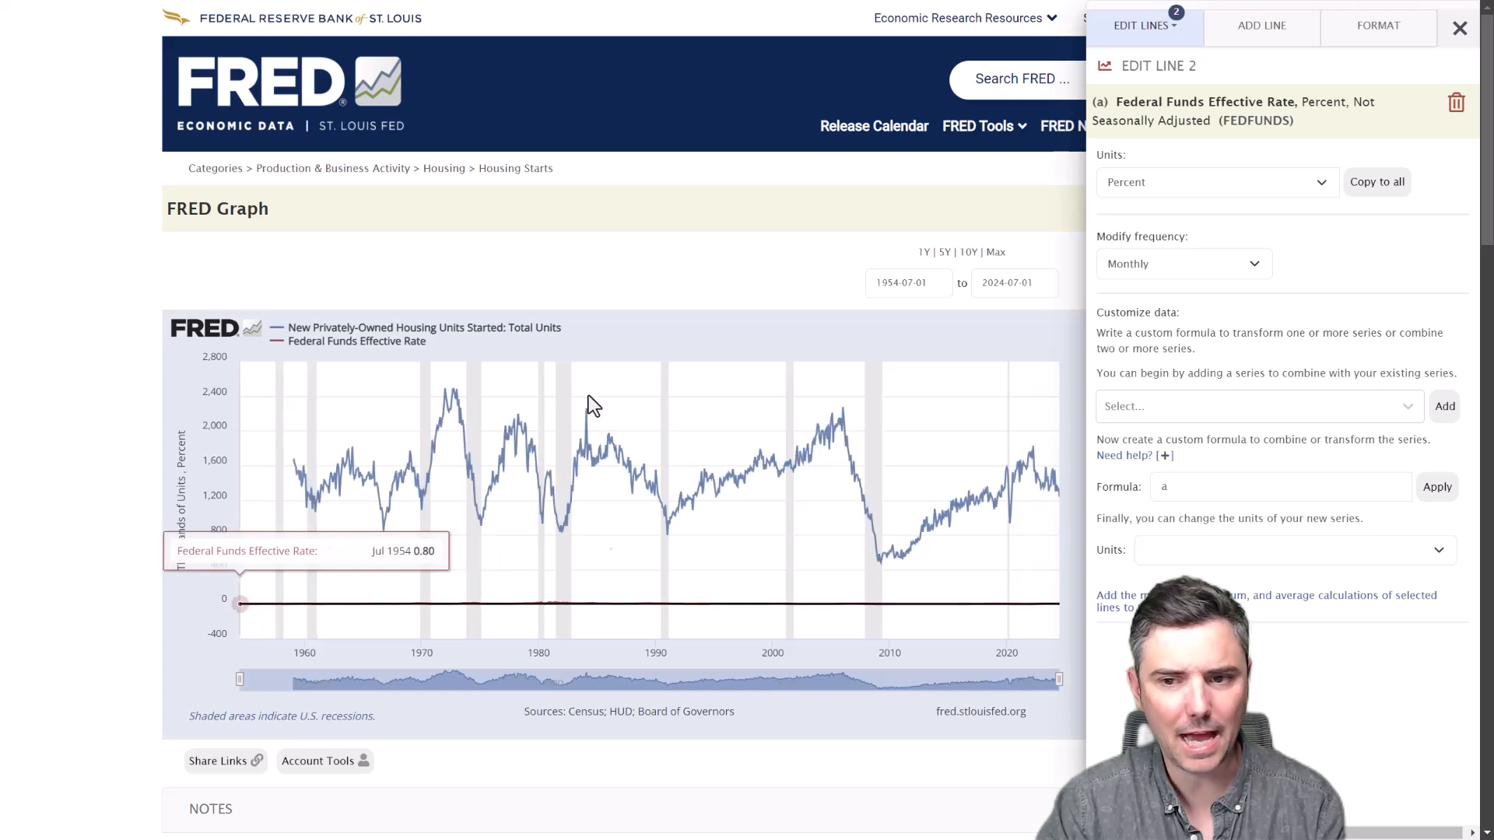
Move the Federal Funds Effective Rate line to the right Y-axis and close the graph editor
click(1397, 35)
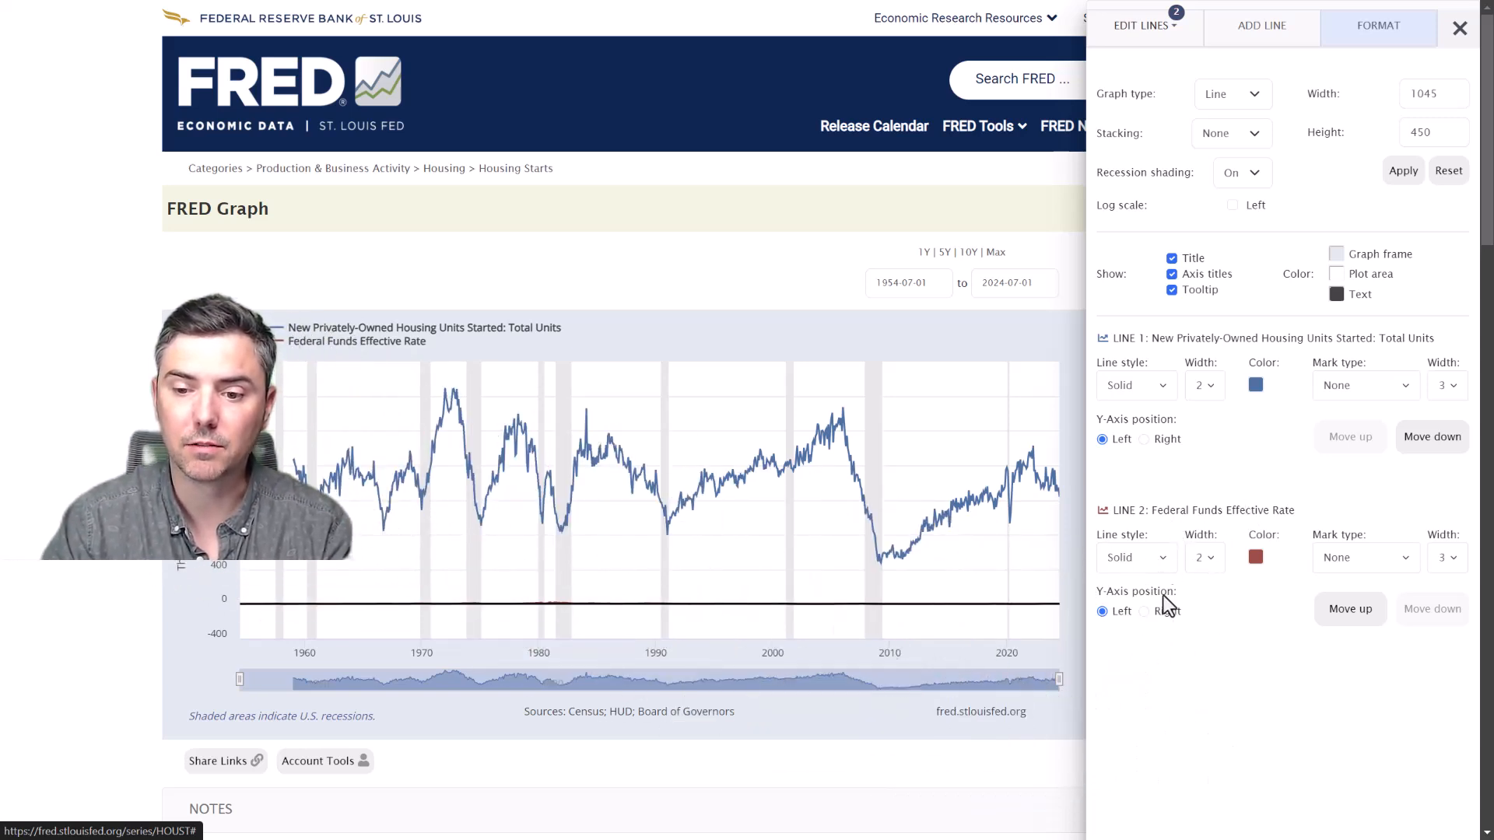
click(1144, 612)
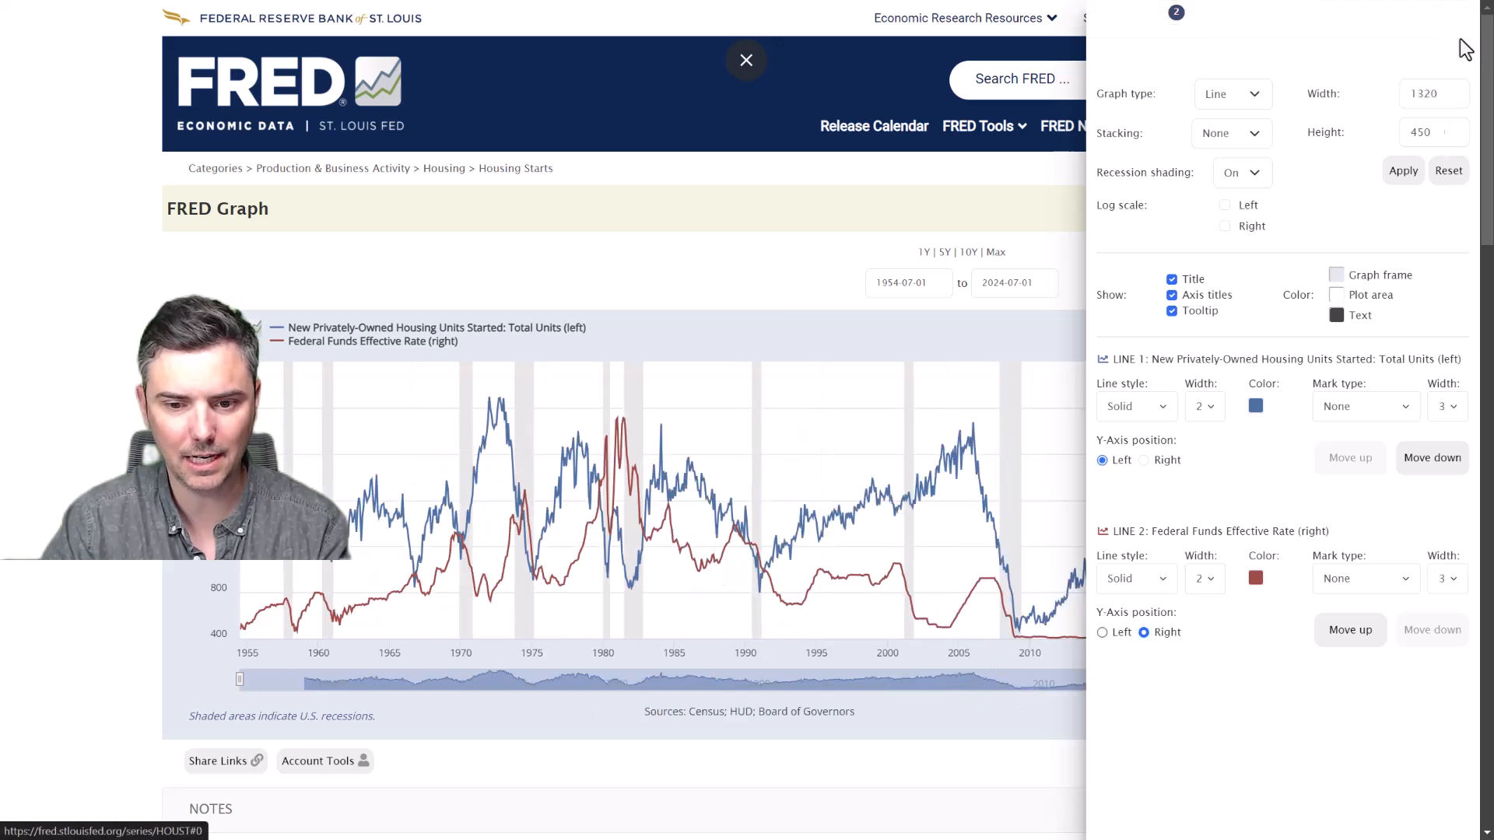
click(1460, 29)
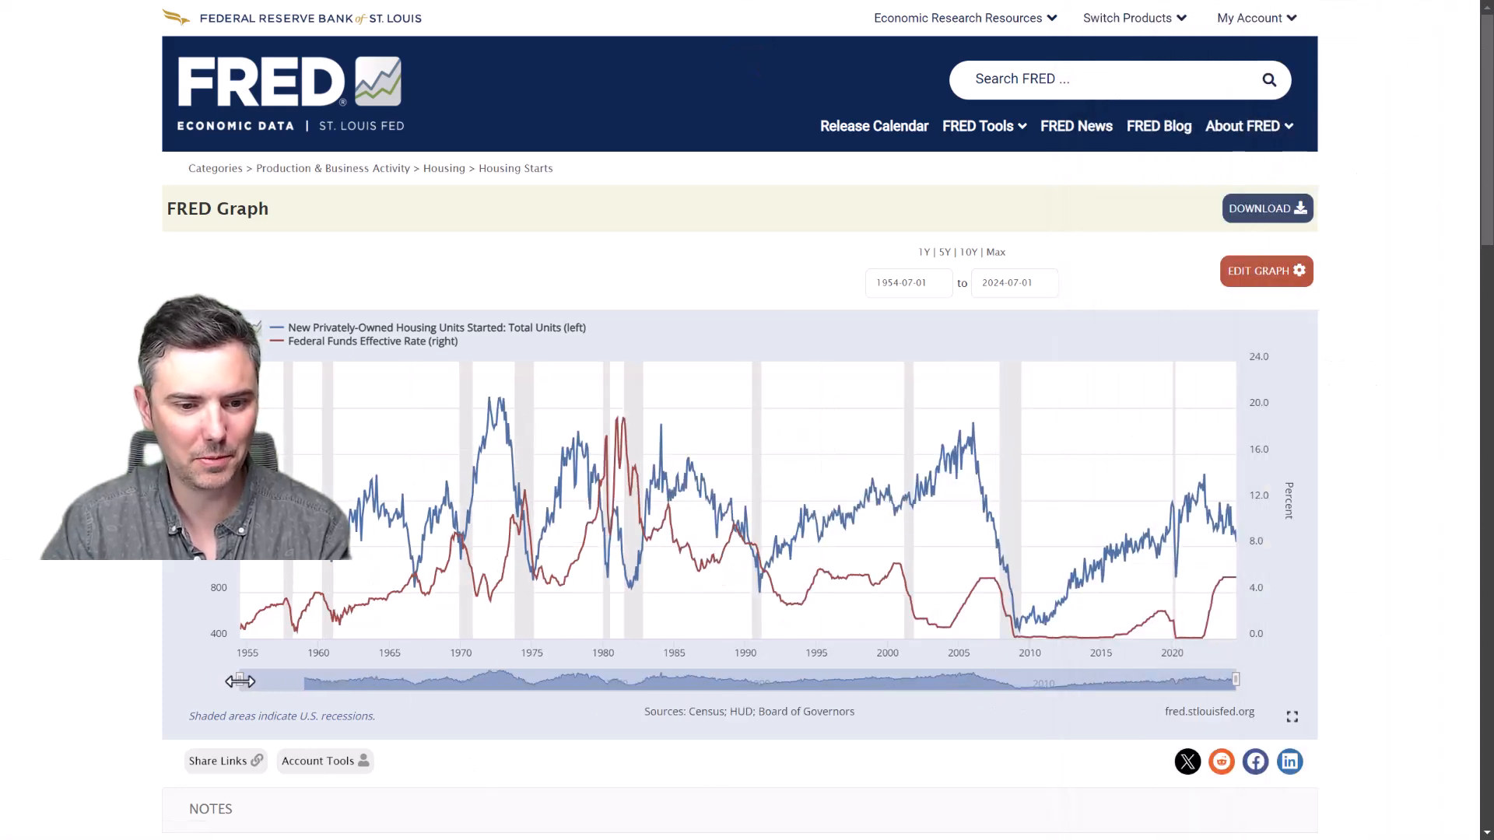
Narrow the graph's date range to start on 2003-10-25 and inspect individual data points on both lines
drag(240, 681, 971, 681)
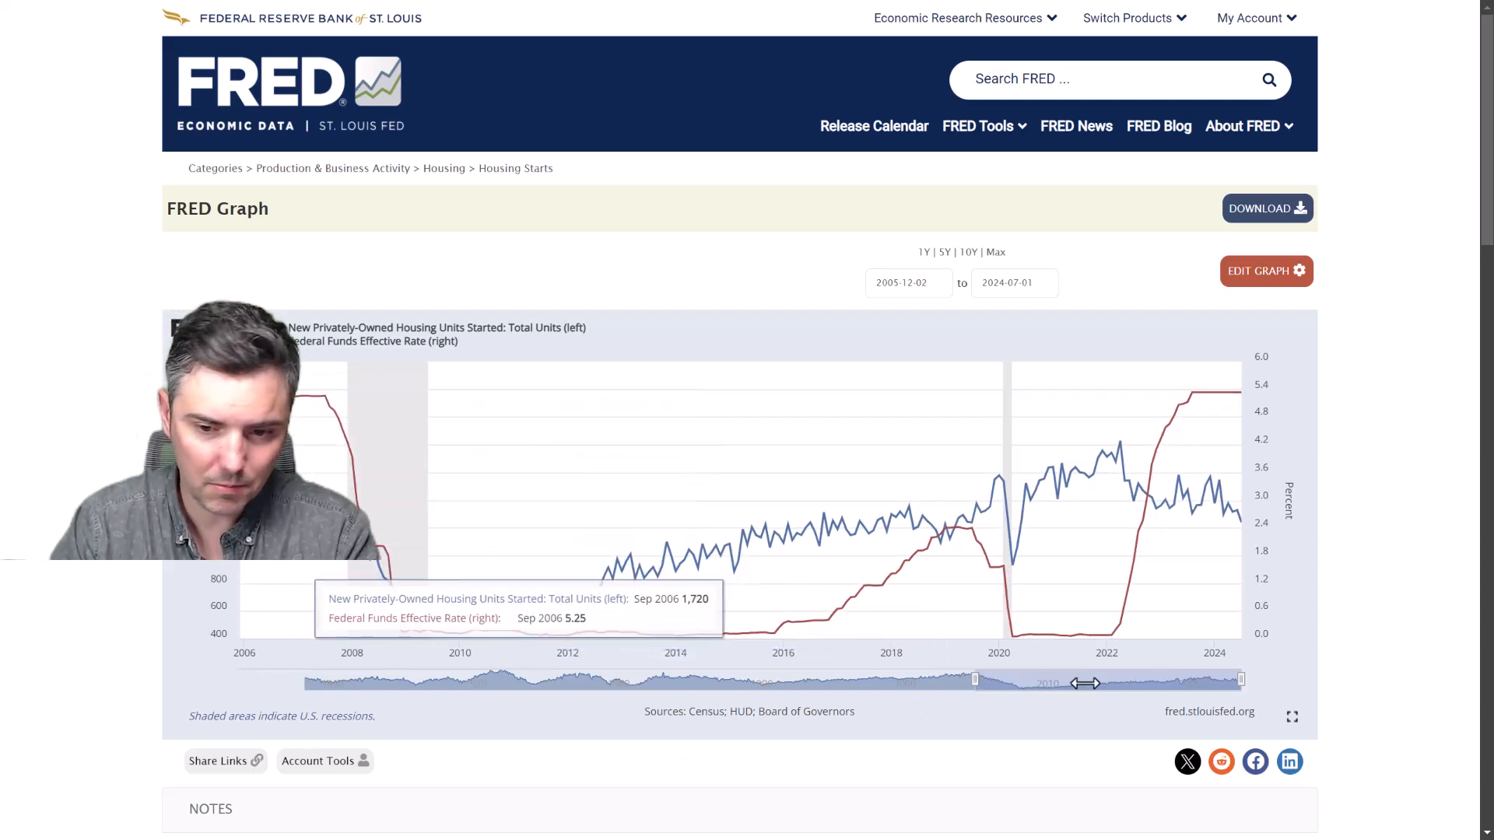
drag(971, 680, 946, 682)
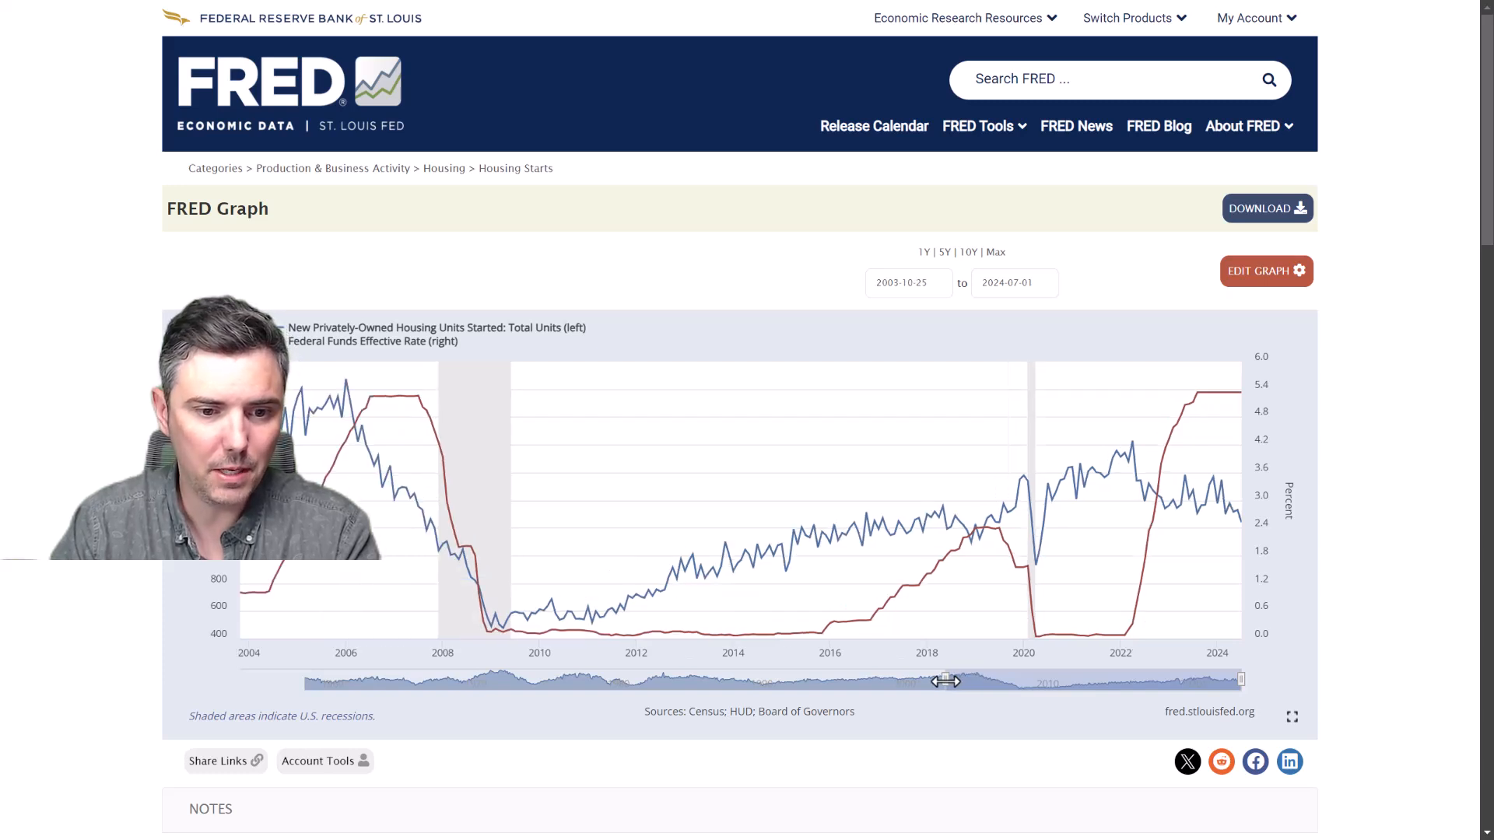
mouse_move(354, 387)
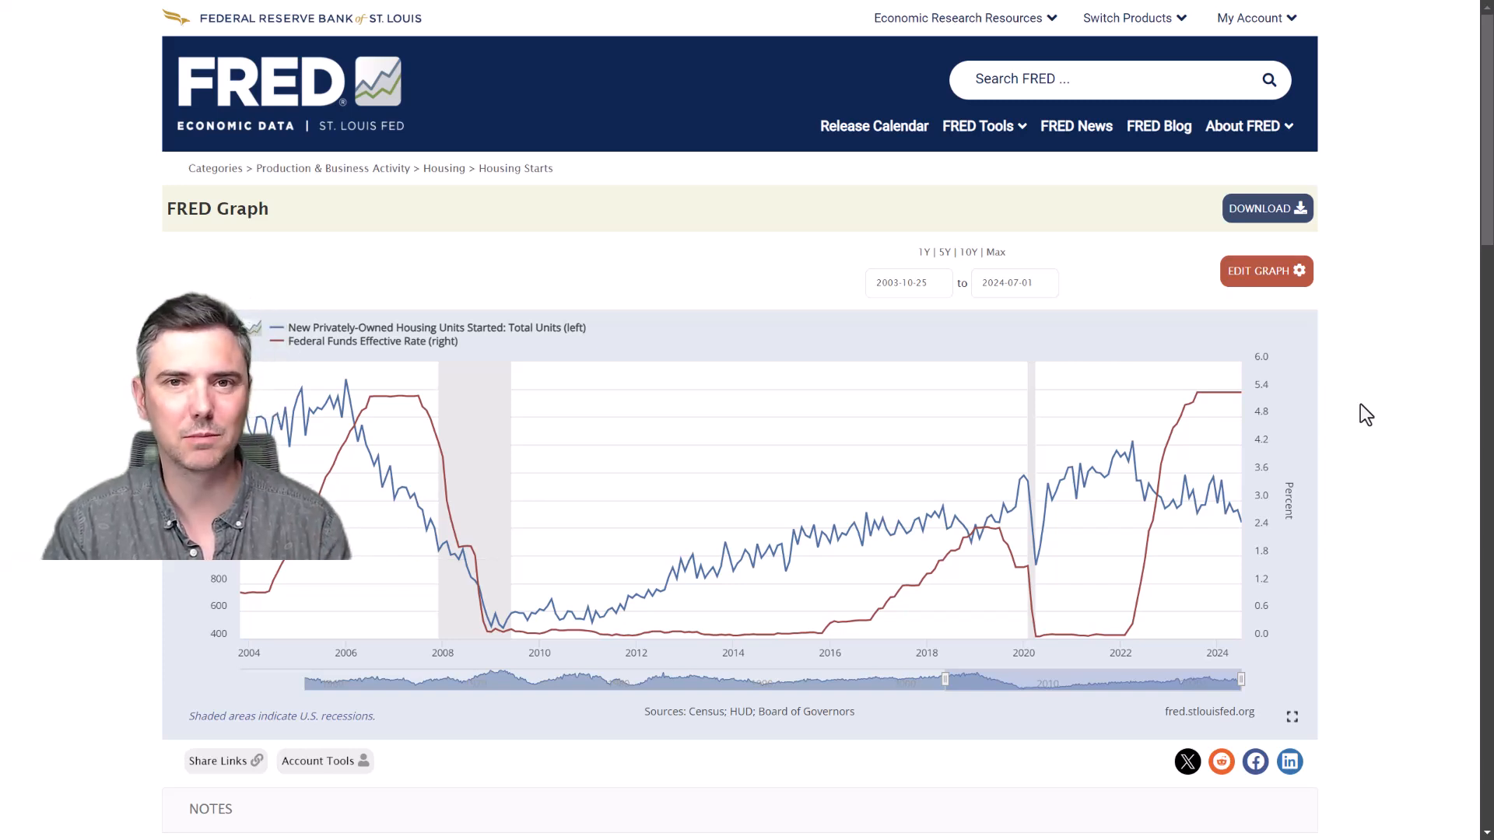
mouse_move(1235, 394)
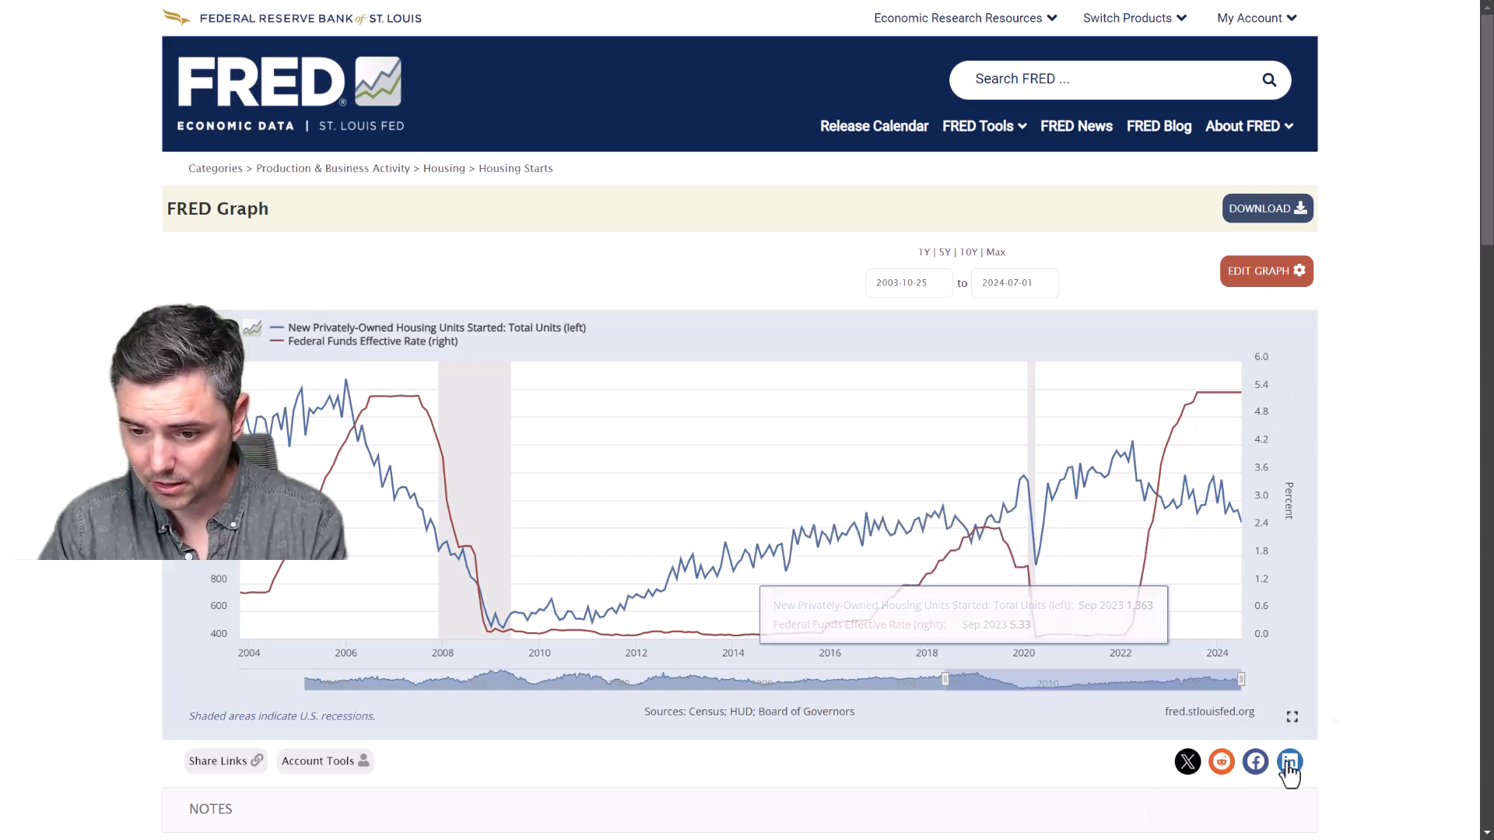
Review the download formats offered for the graph and its data
click(1280, 218)
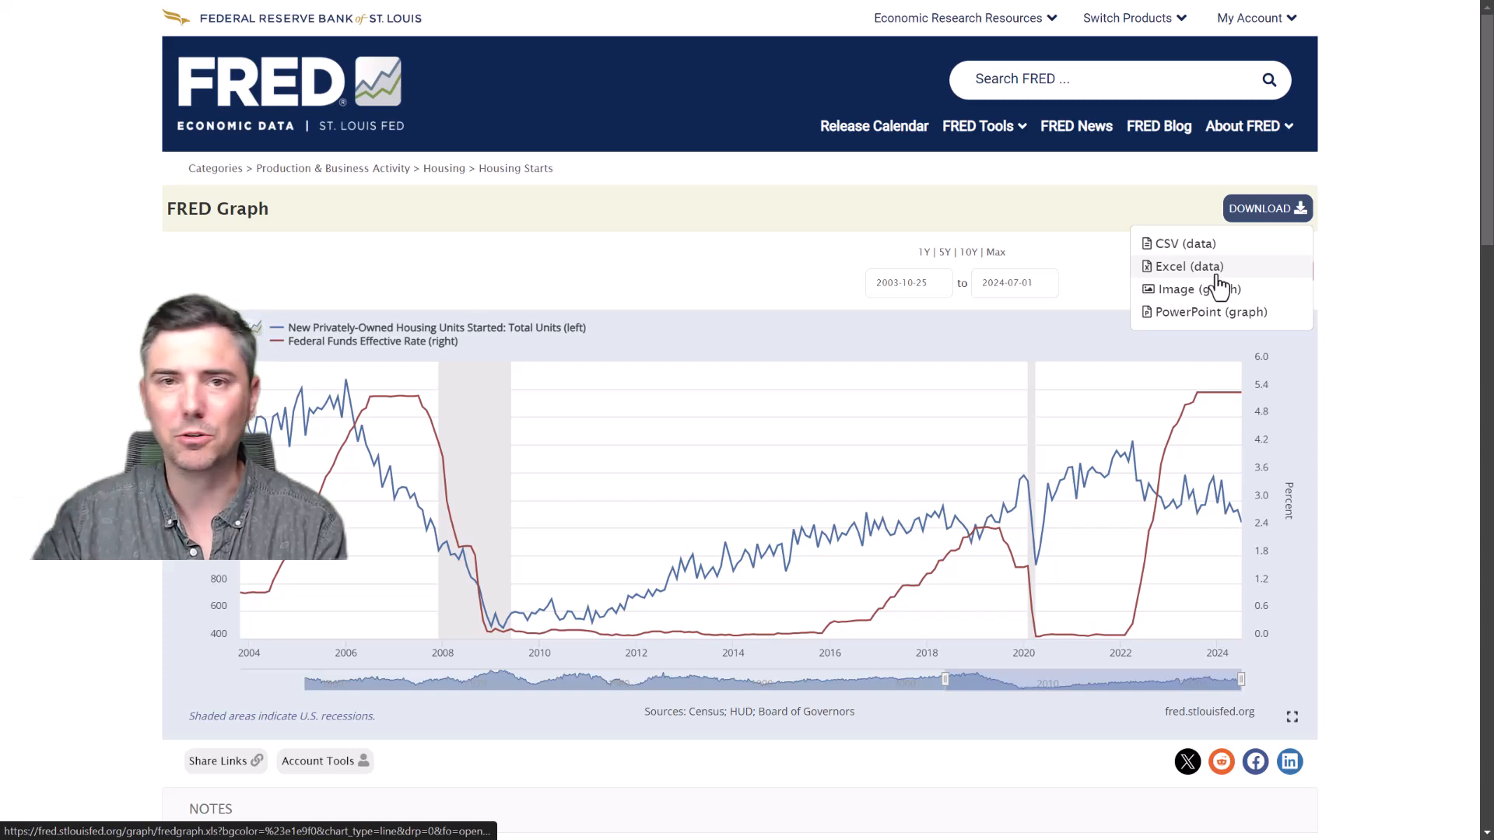
click(1371, 228)
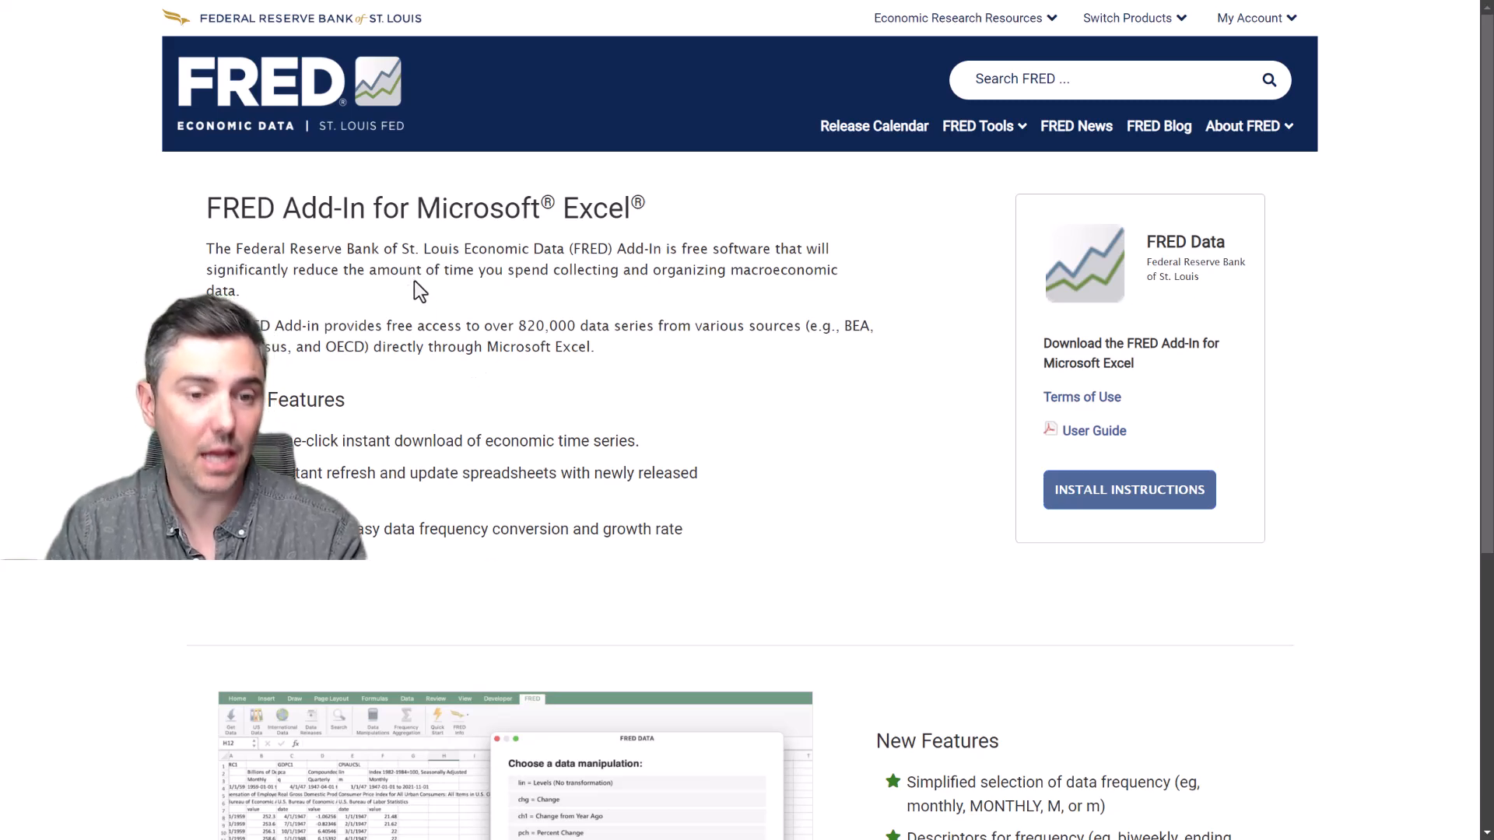
Look over the features on the FRED Add-In for Microsoft Excel page and open its install instructions
scroll(425, 294, down, 5)
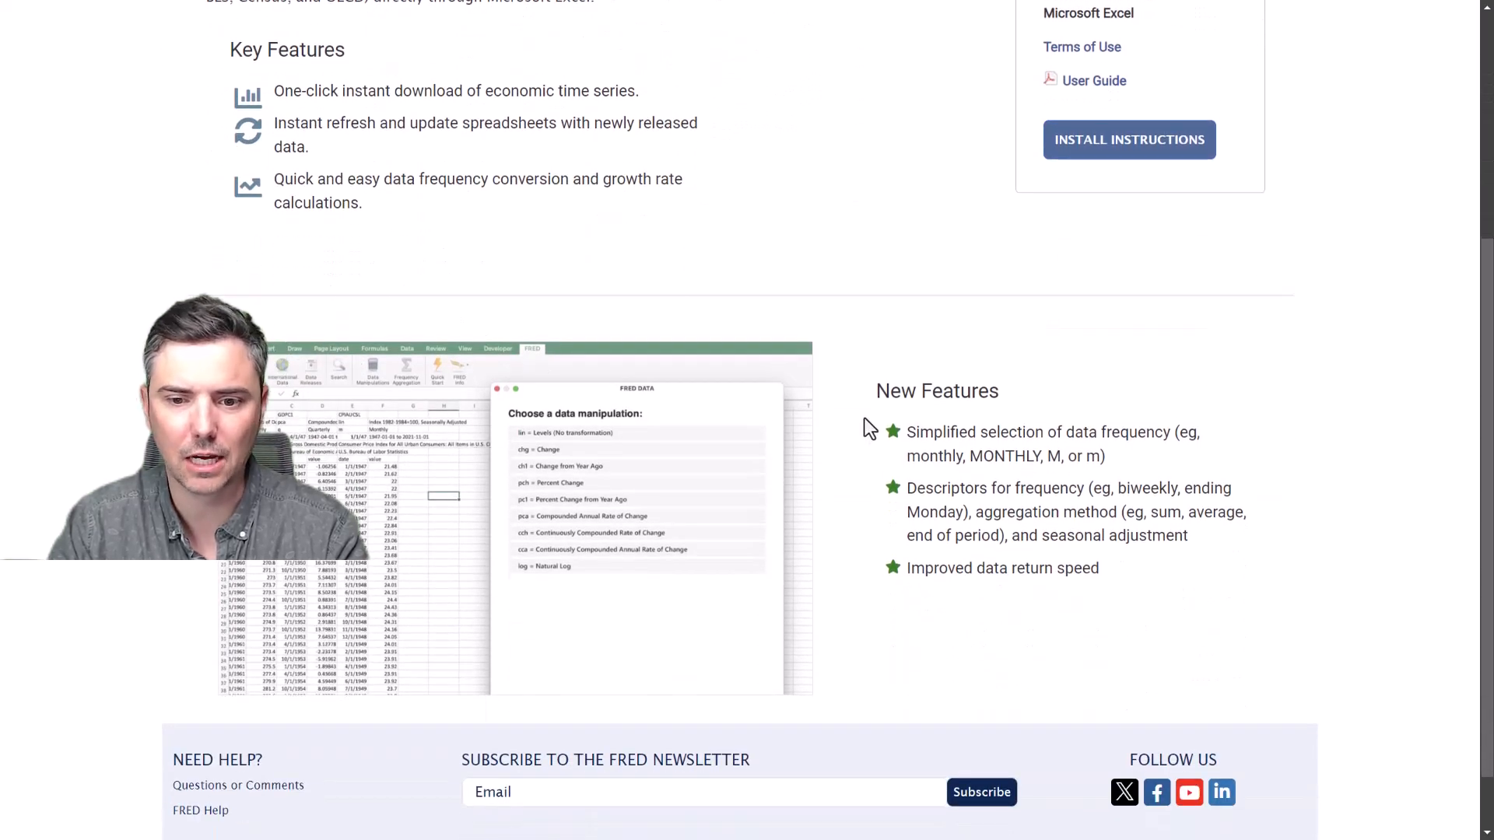
scroll(865, 420, up, 5)
click(1144, 500)
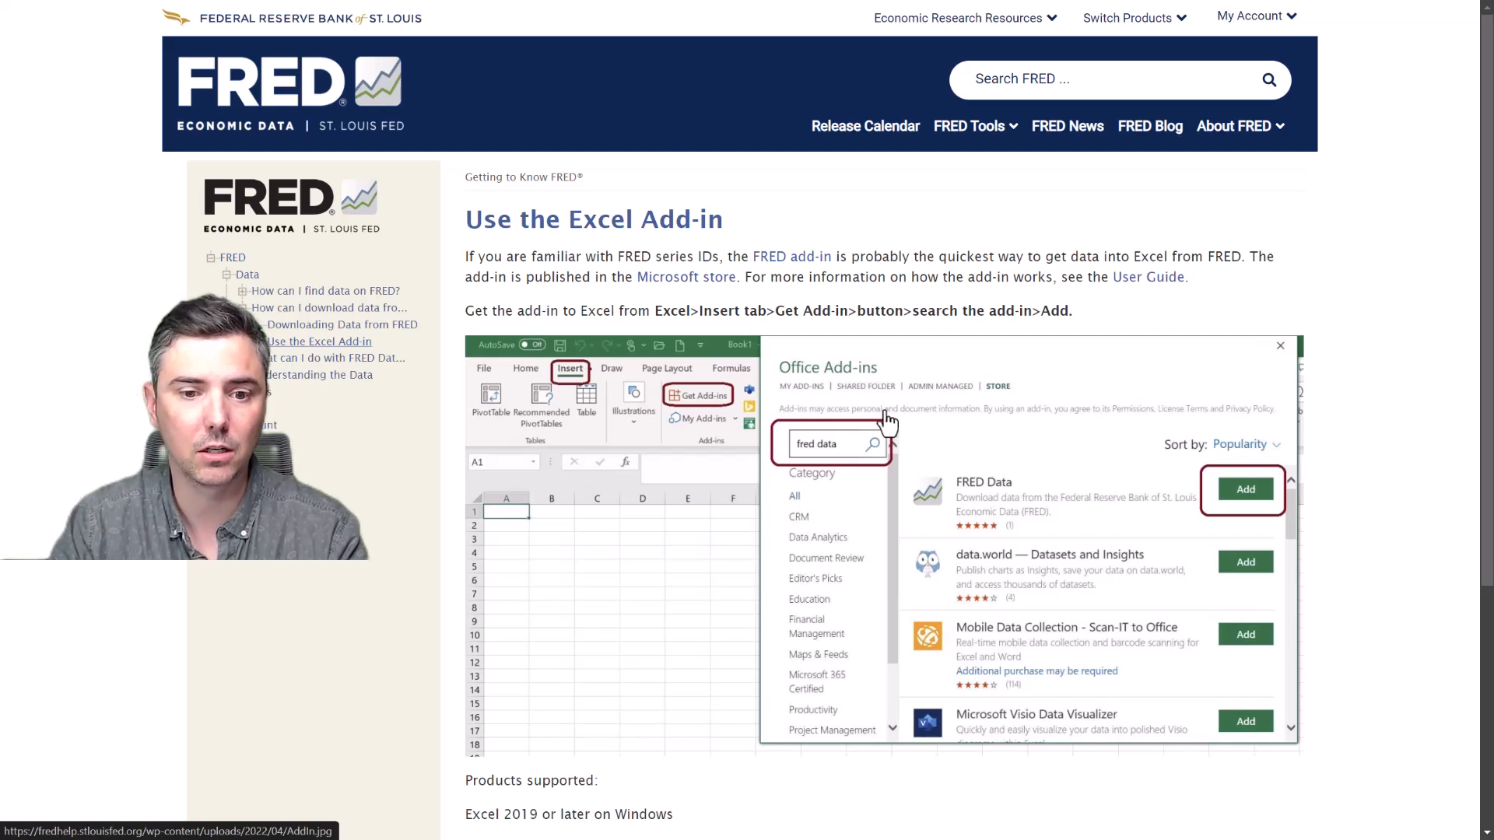
Switch to the blank Excel workbook, find the FRED Data add-in by searching for "fred", and install it
key(alt+Tab)
key(alt+Tab)
key(alt+Tab)
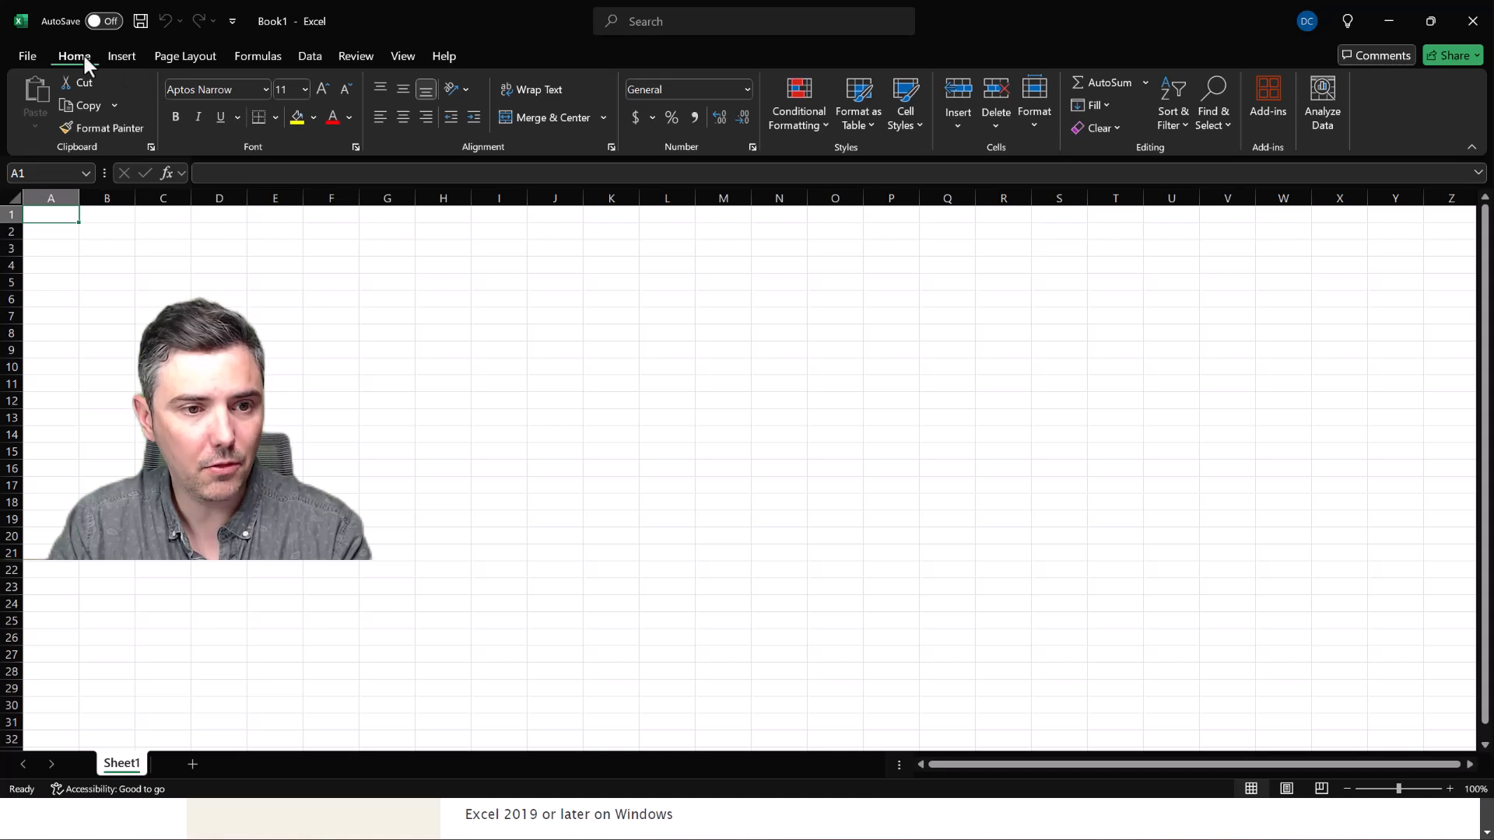
click(1264, 95)
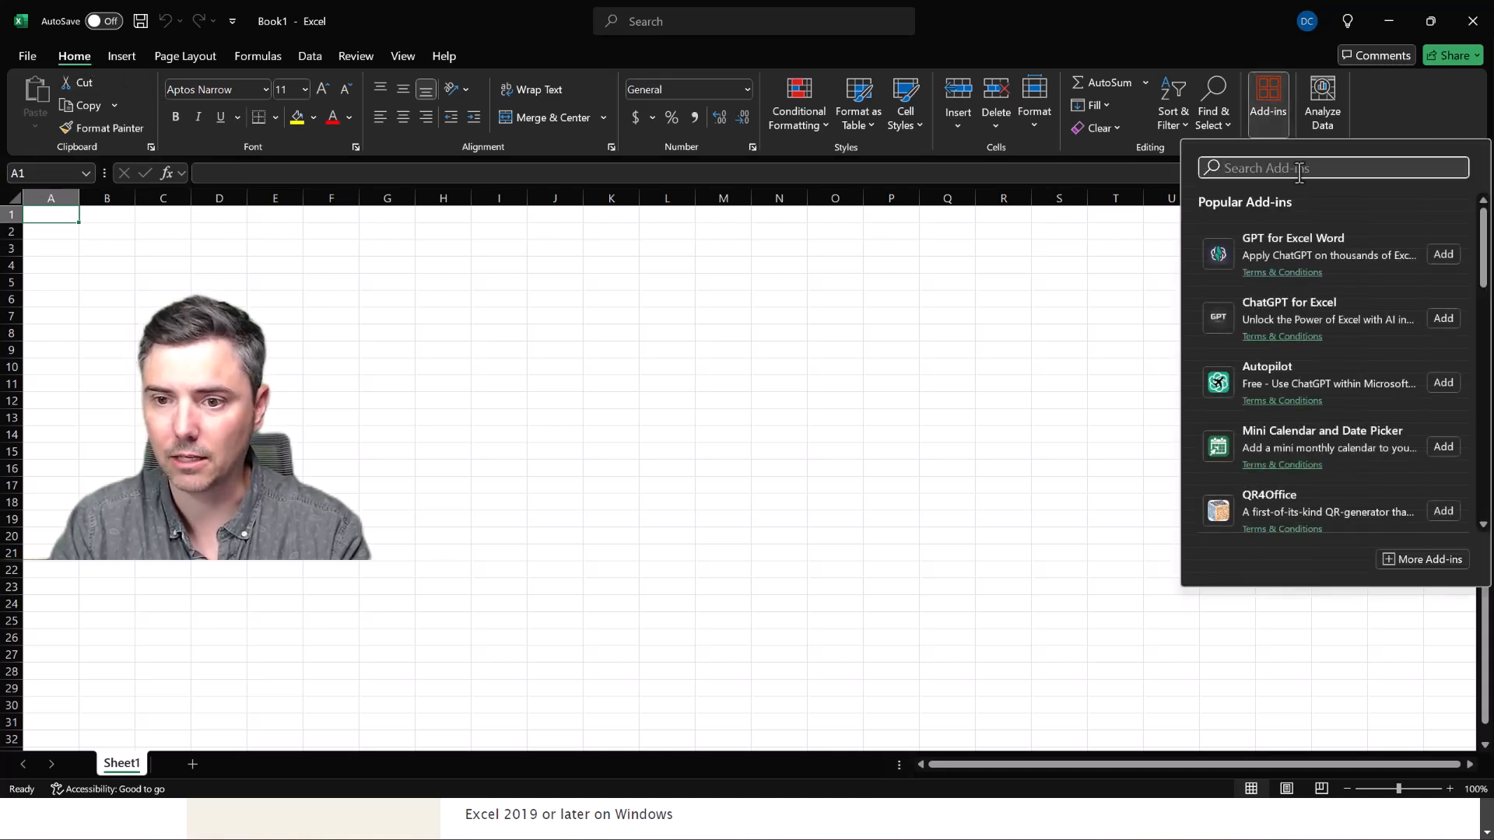
text(fred)
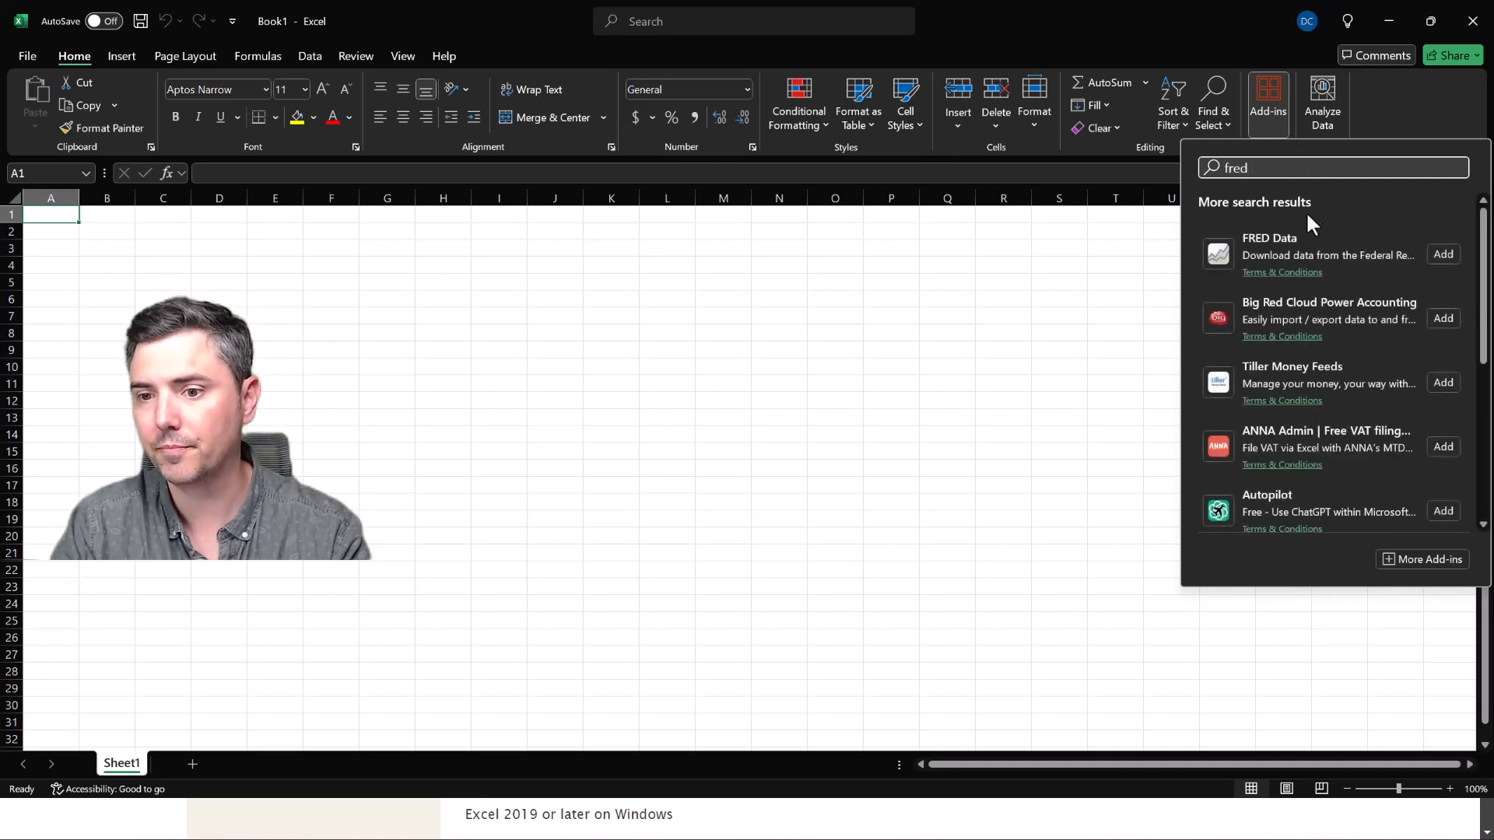
click(1443, 255)
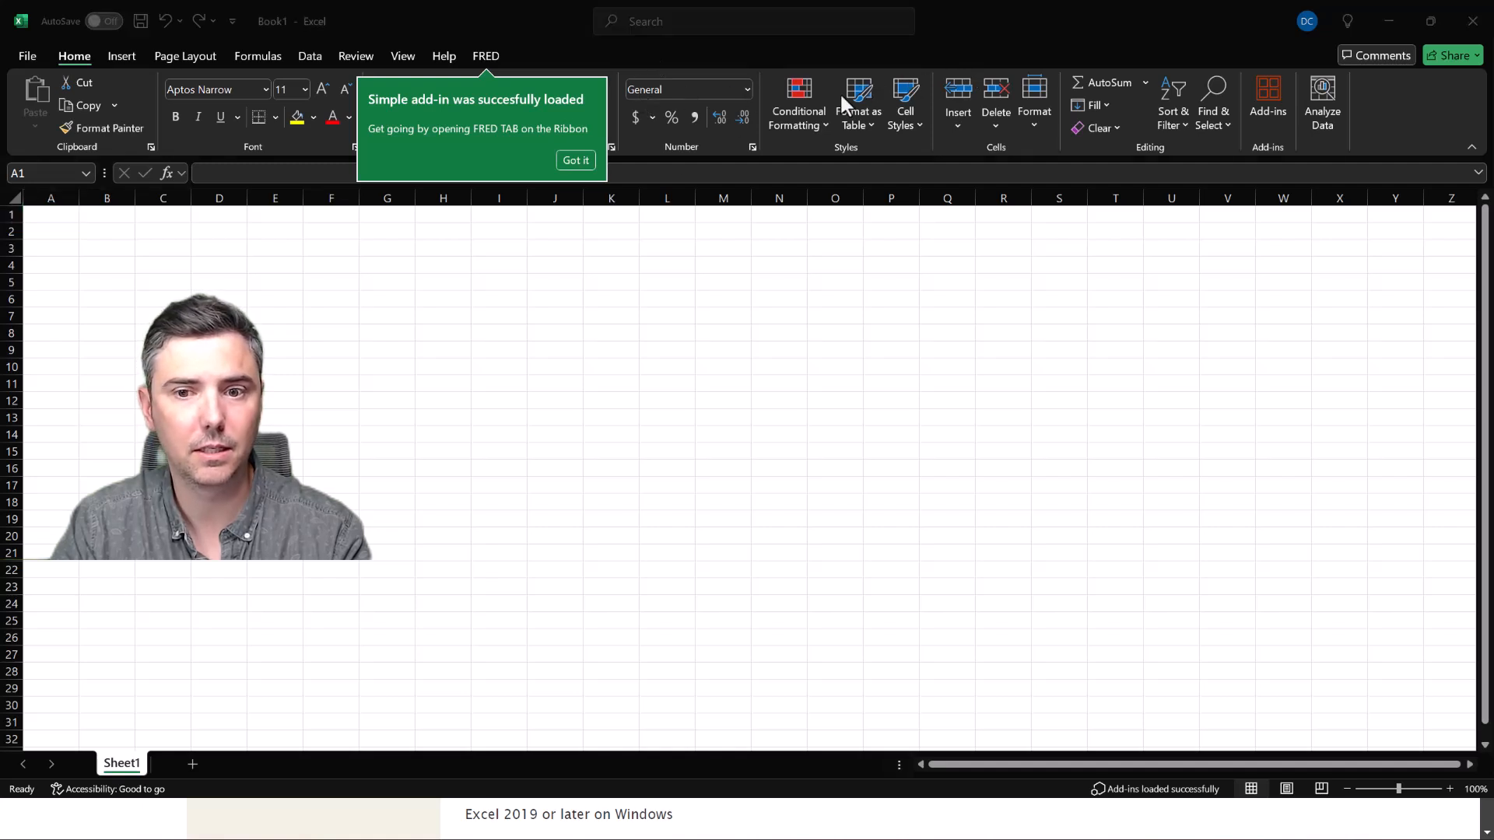
click(576, 161)
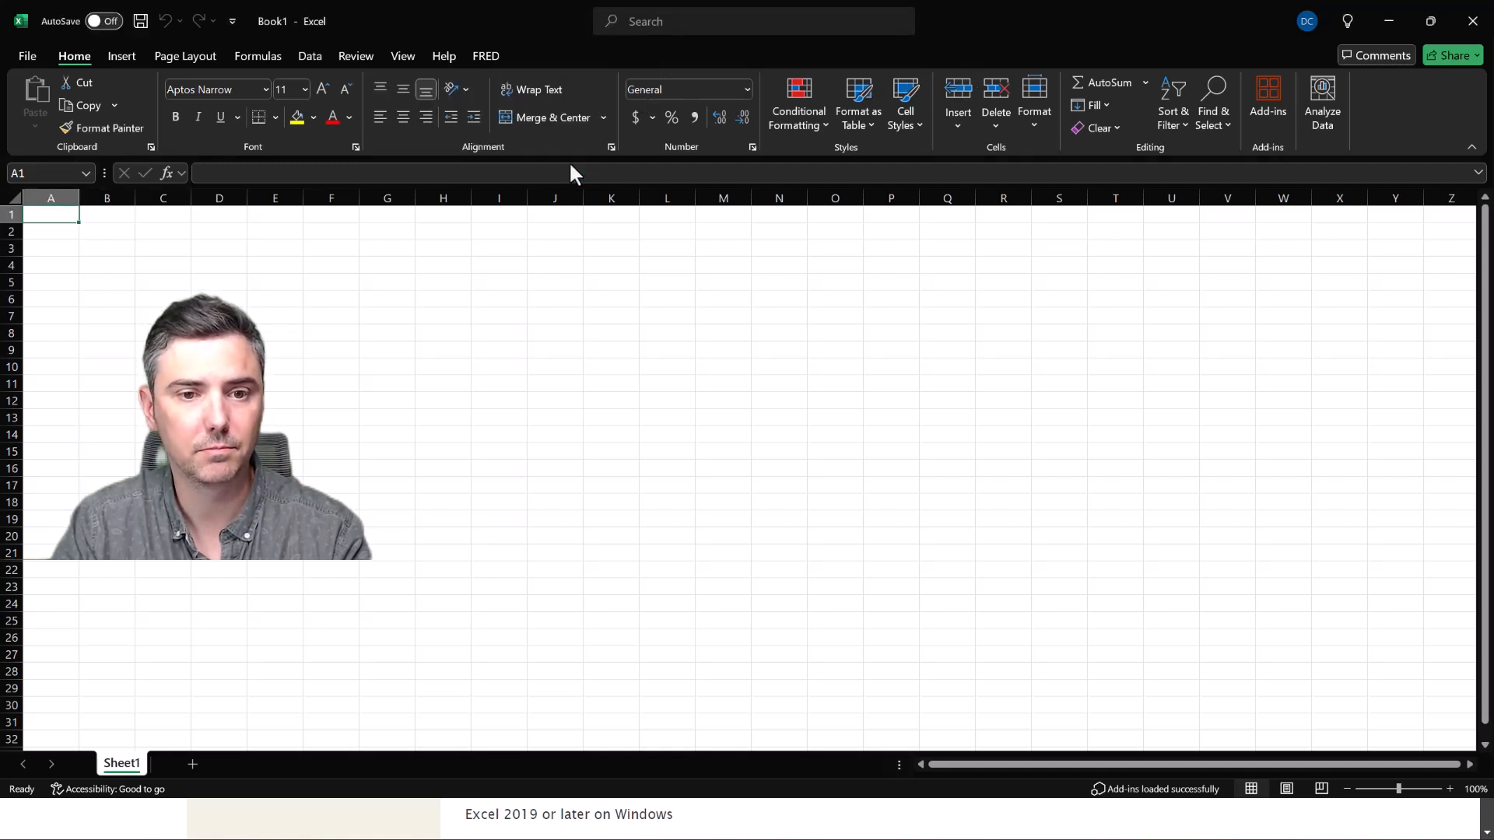
Read the FRED add-in's Quick Start Guide sections on data manipulation, data frequency and series start date
click(484, 57)
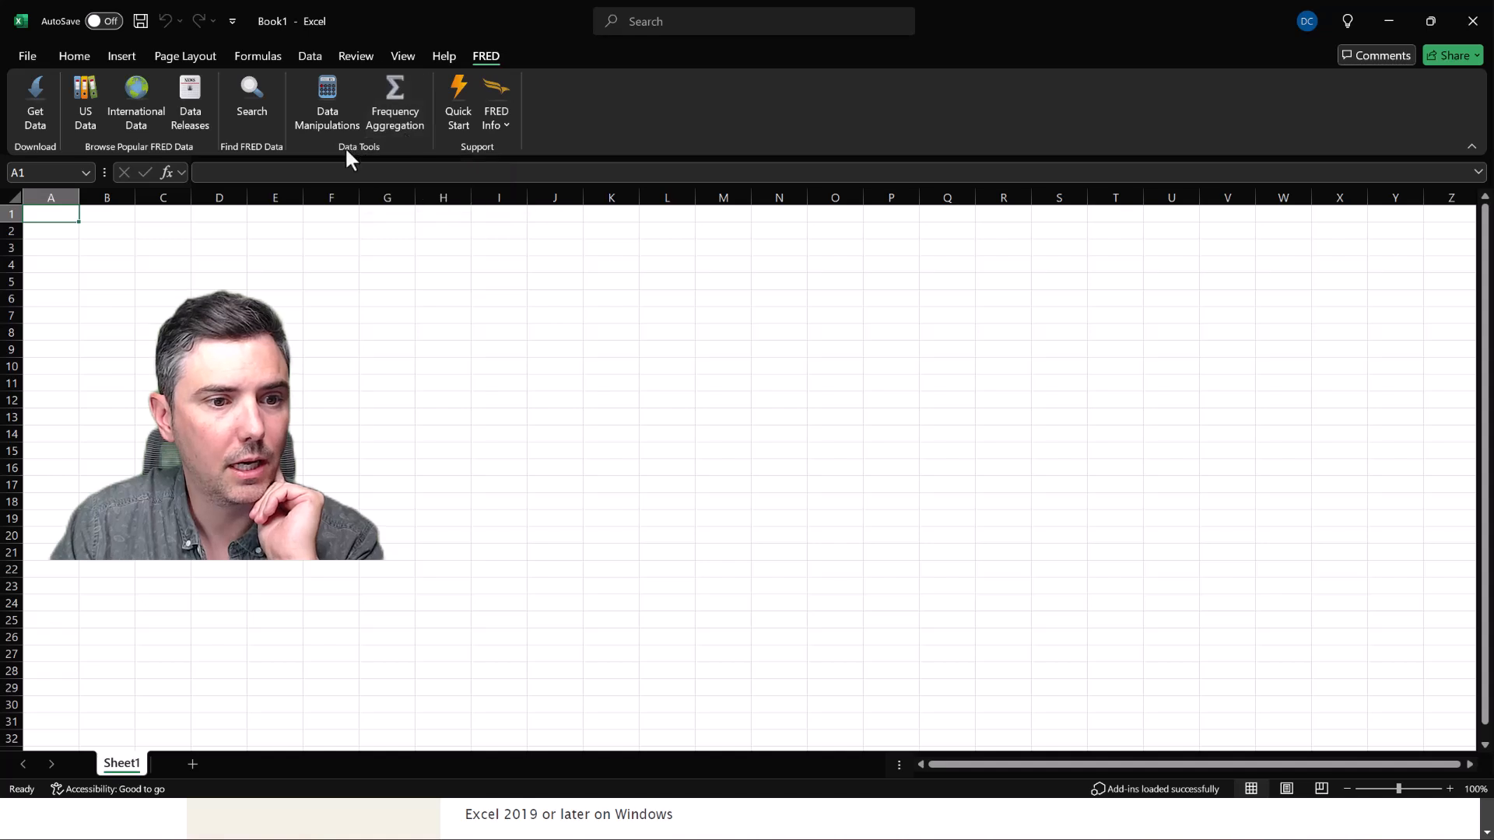
click(455, 124)
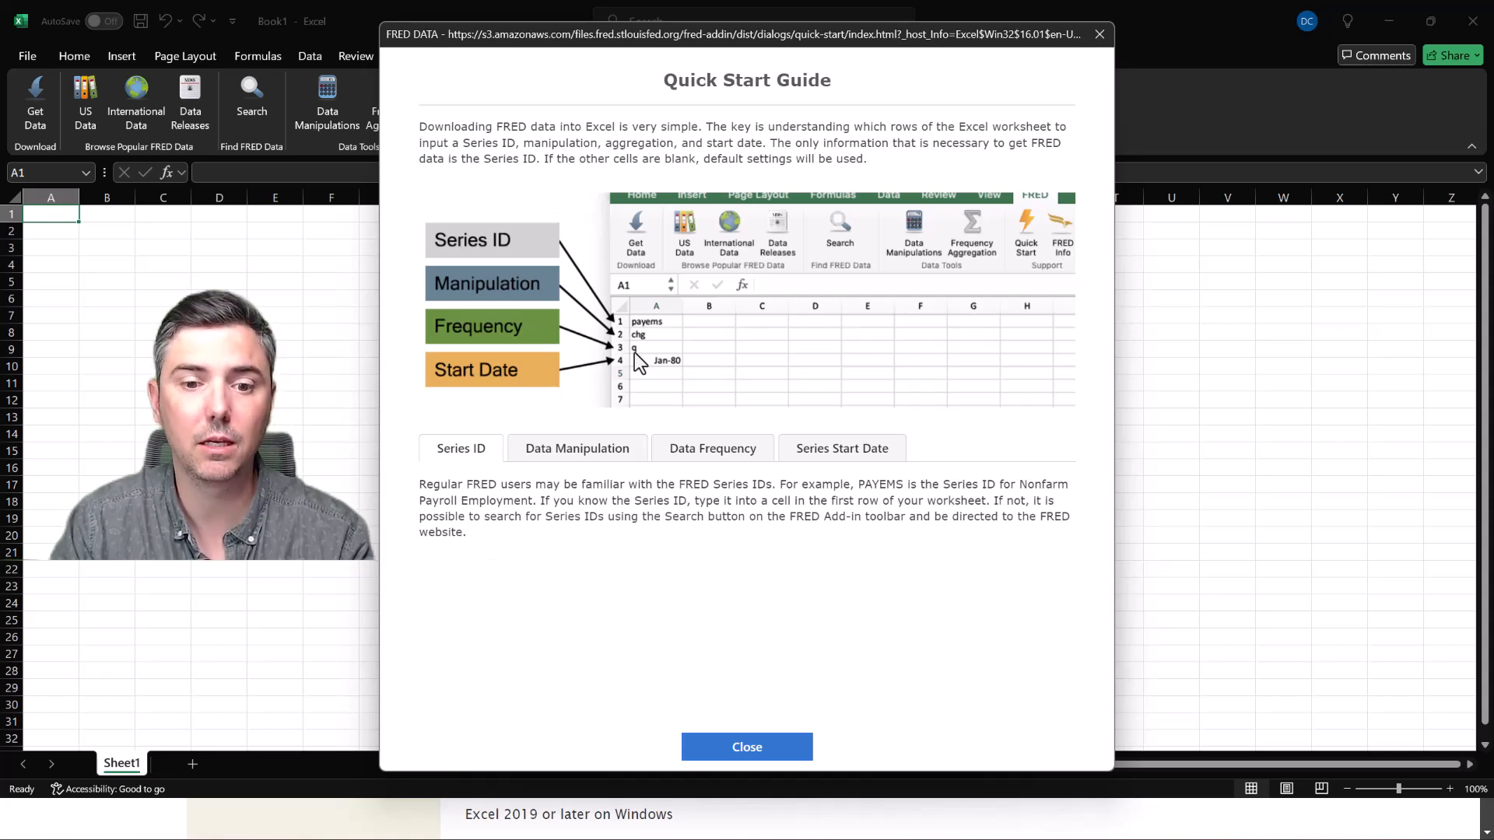
click(550, 455)
click(713, 458)
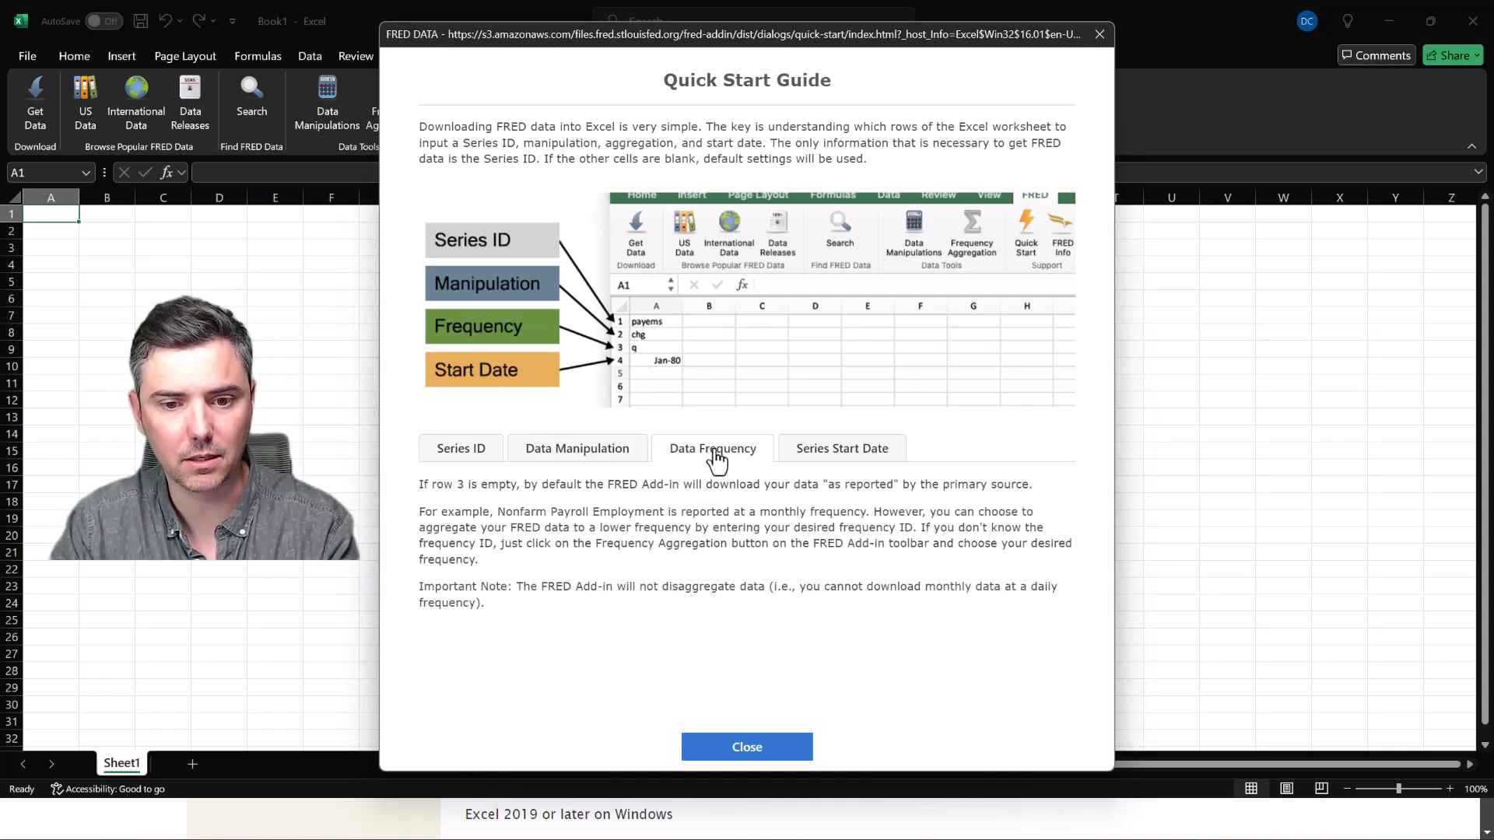
click(821, 460)
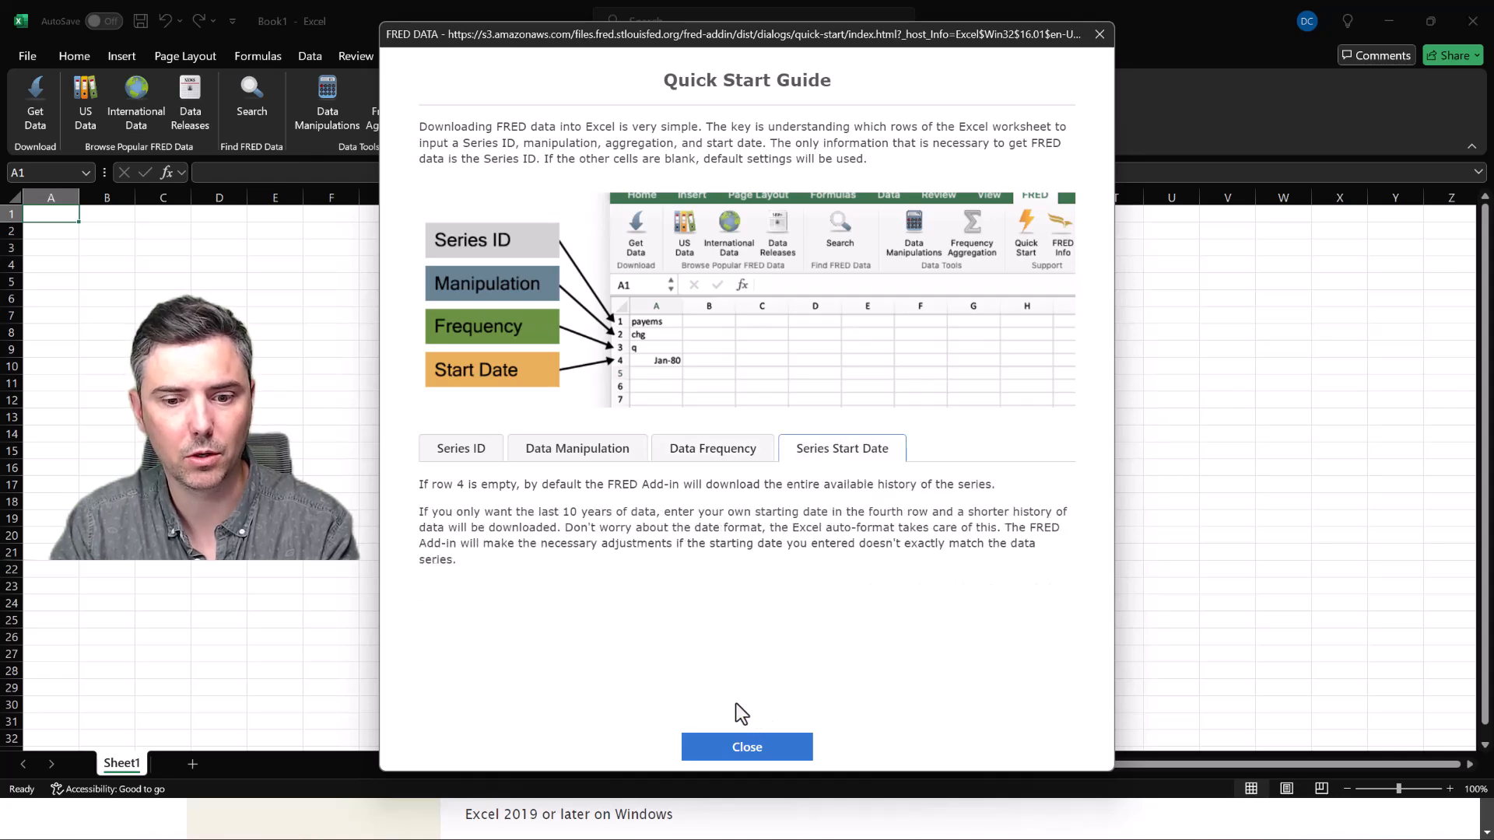
click(735, 743)
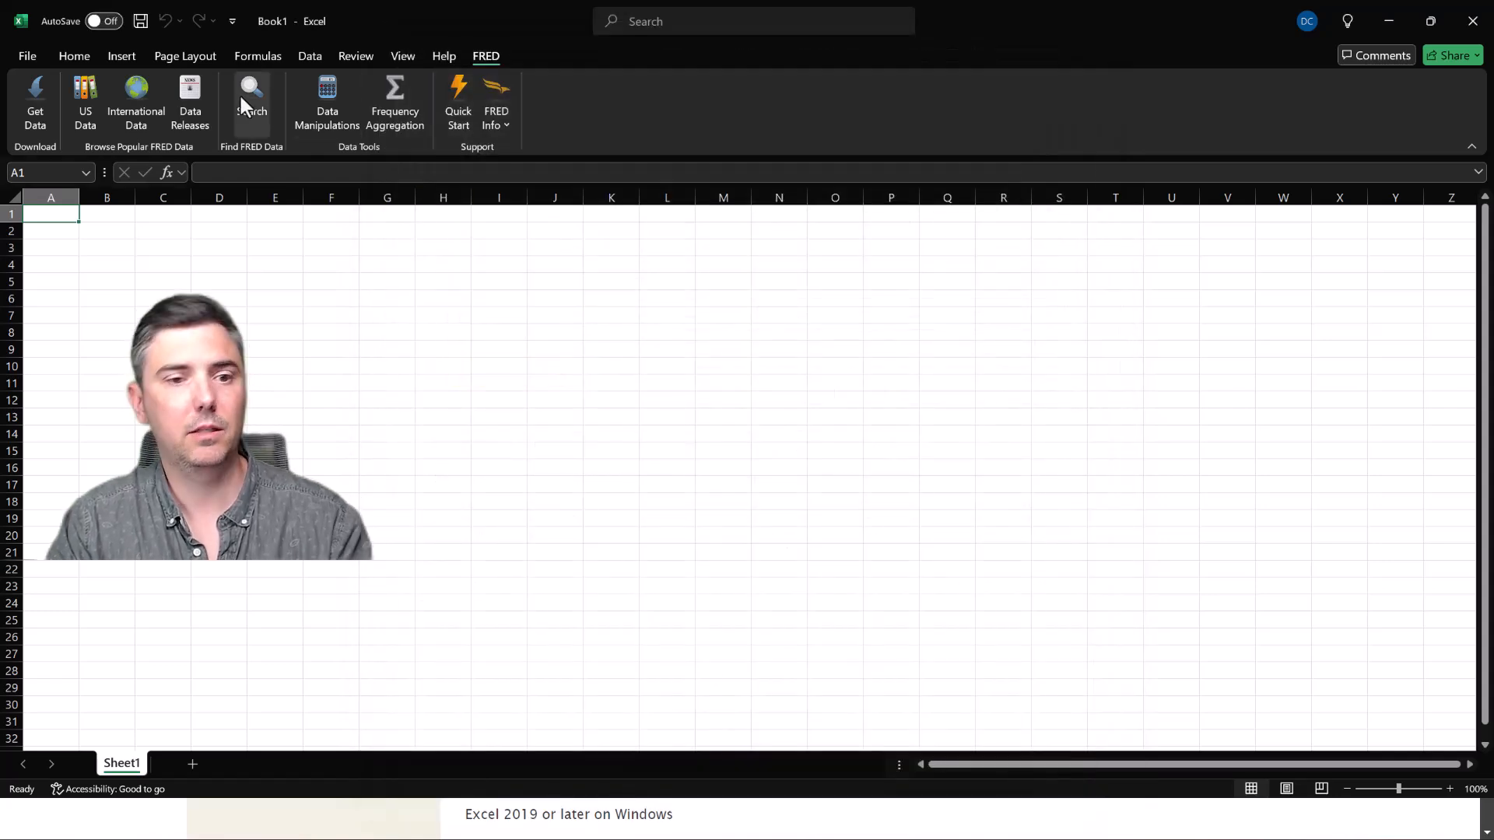
Follow the add-in's series ID search to the FRED website, then return to Excel and close the search dialog
click(241, 98)
click(702, 517)
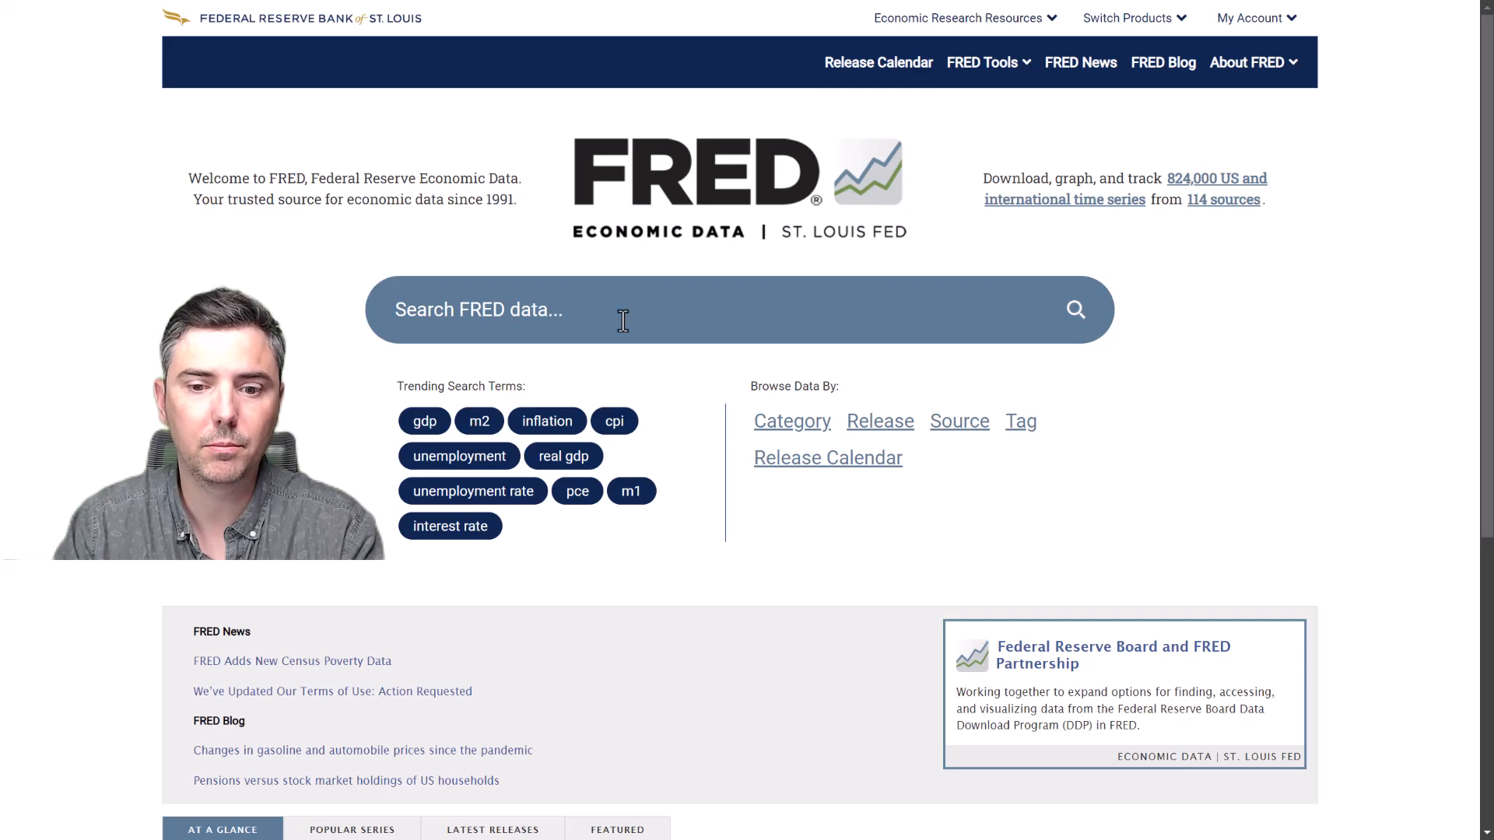
key(alt+Tab)
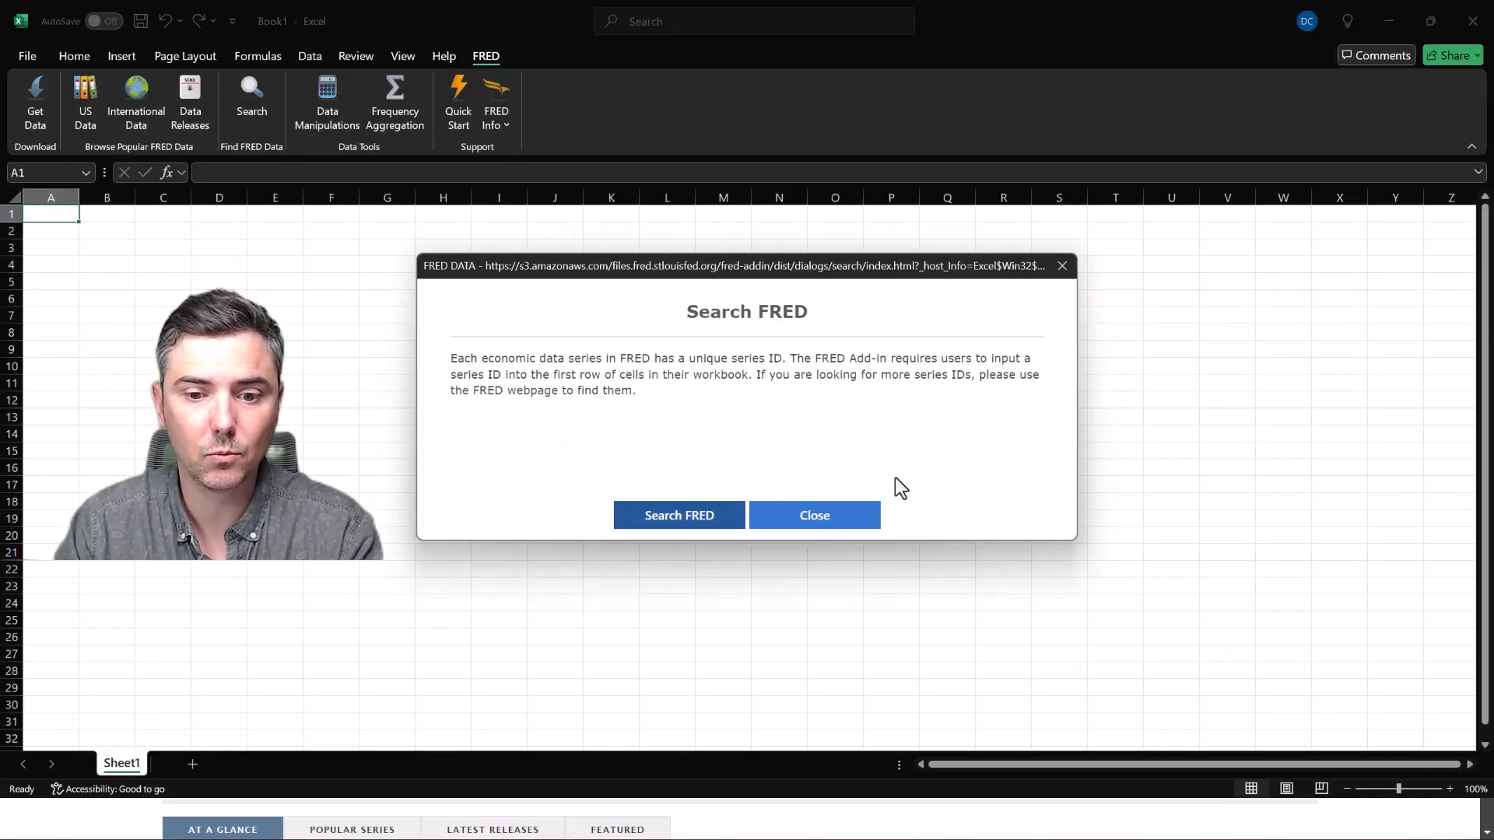
click(823, 517)
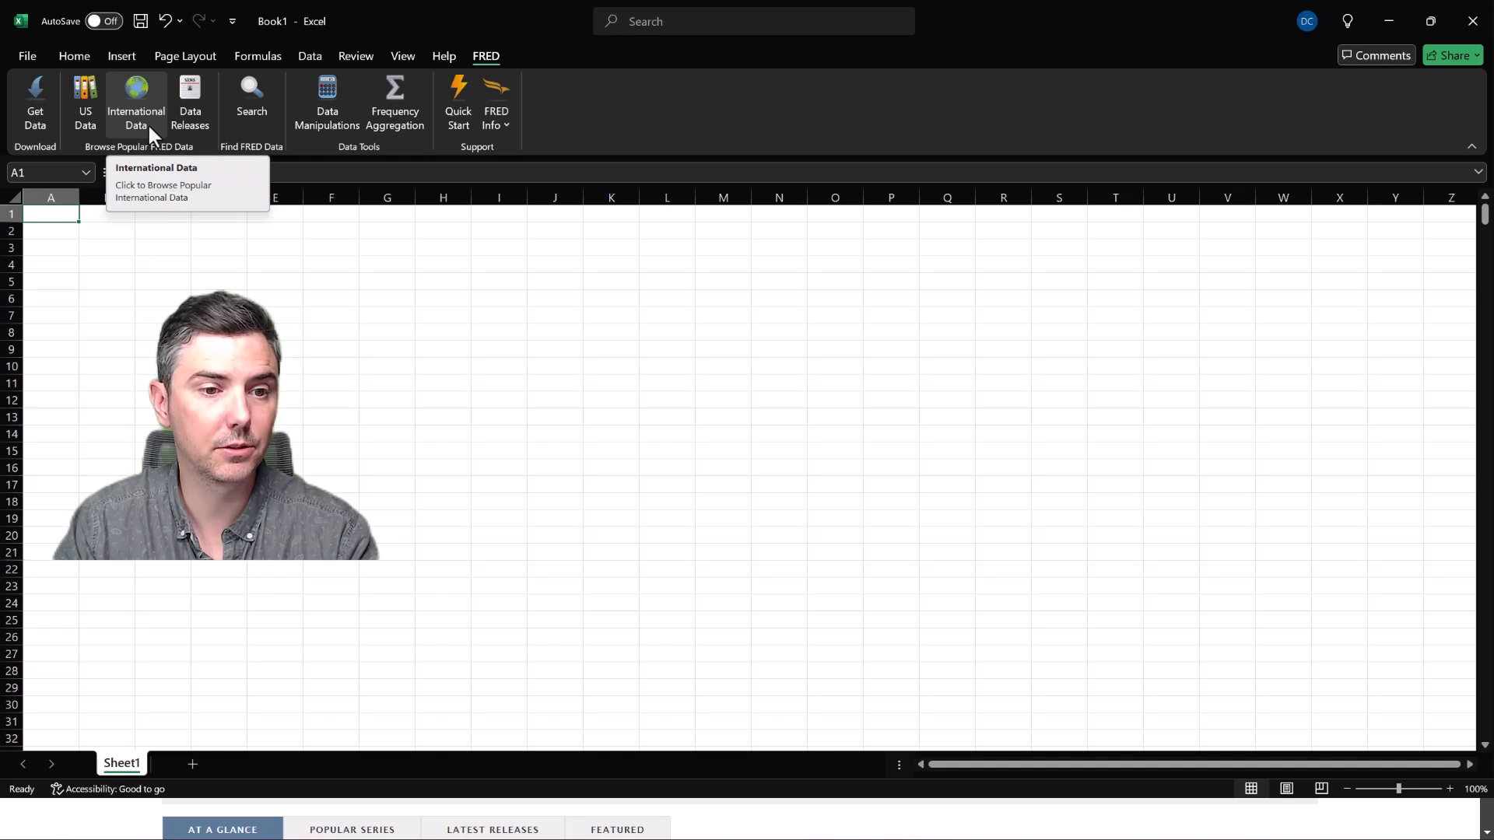
Download the Producer Price Index: Final Demand series from the popular US price data into cell A1 and check its header rows
click(83, 104)
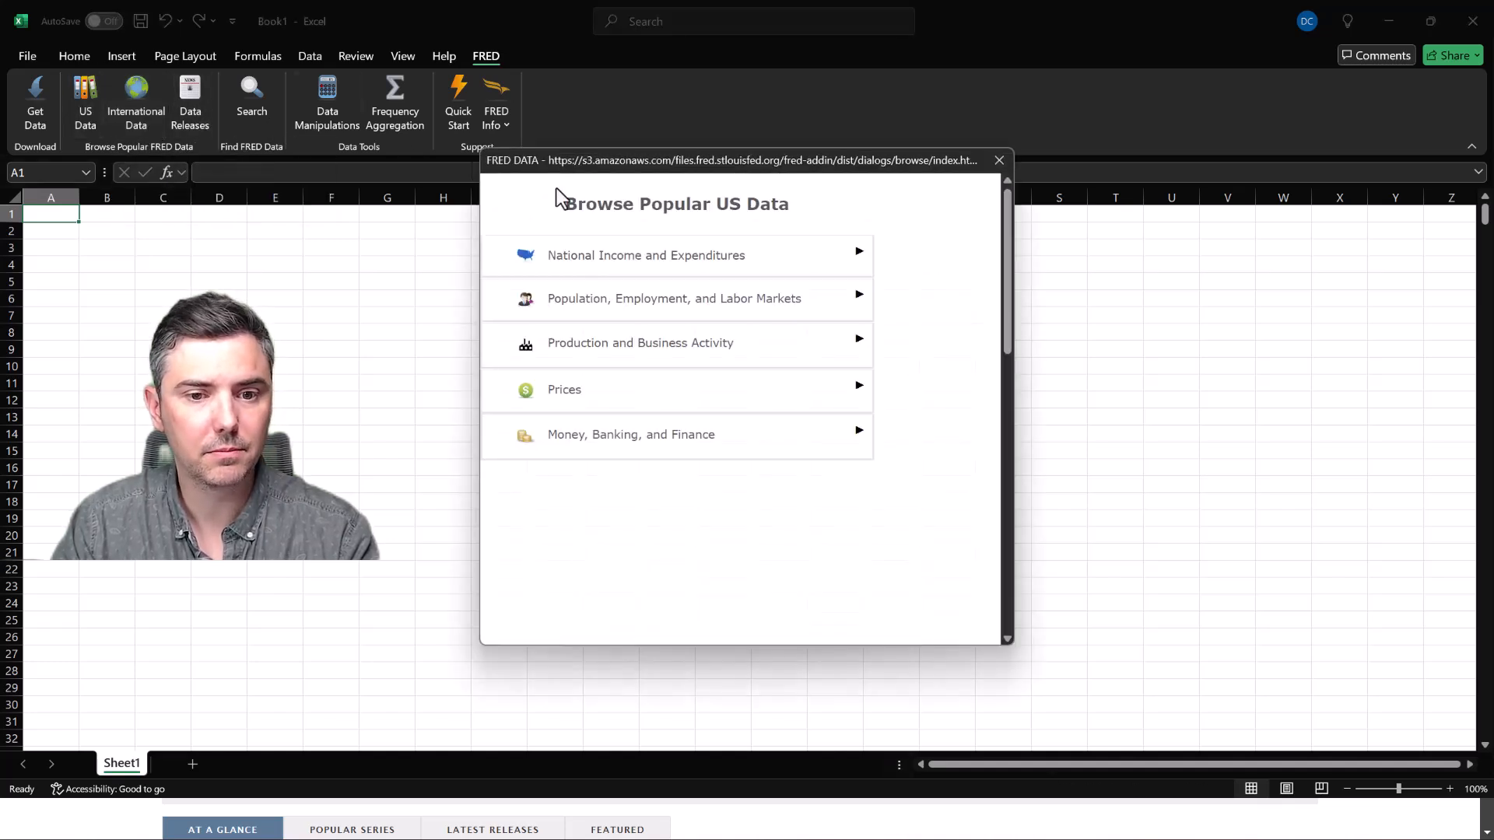
click(598, 401)
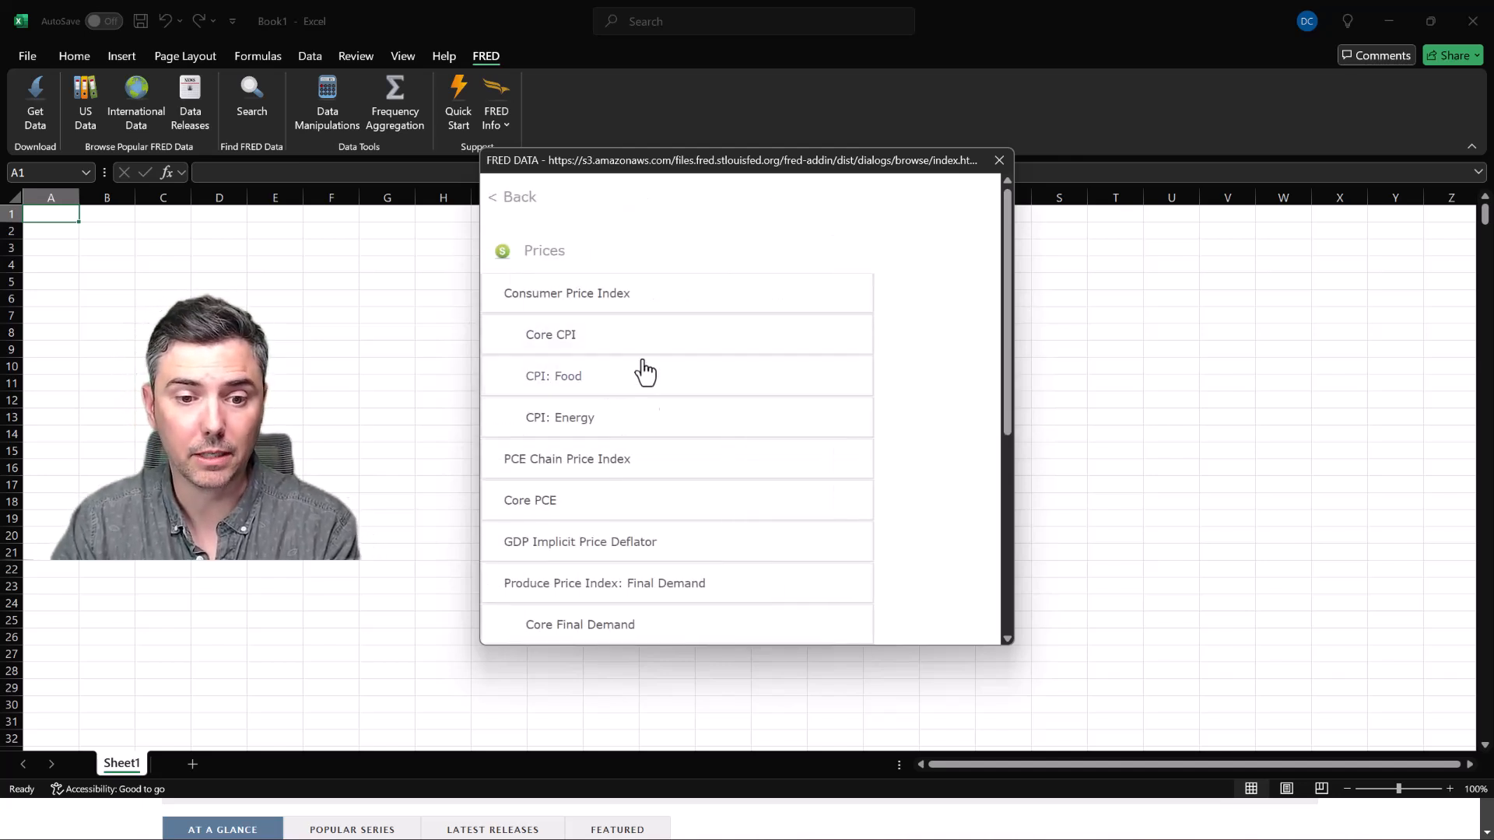
scroll(677, 426, down, 2)
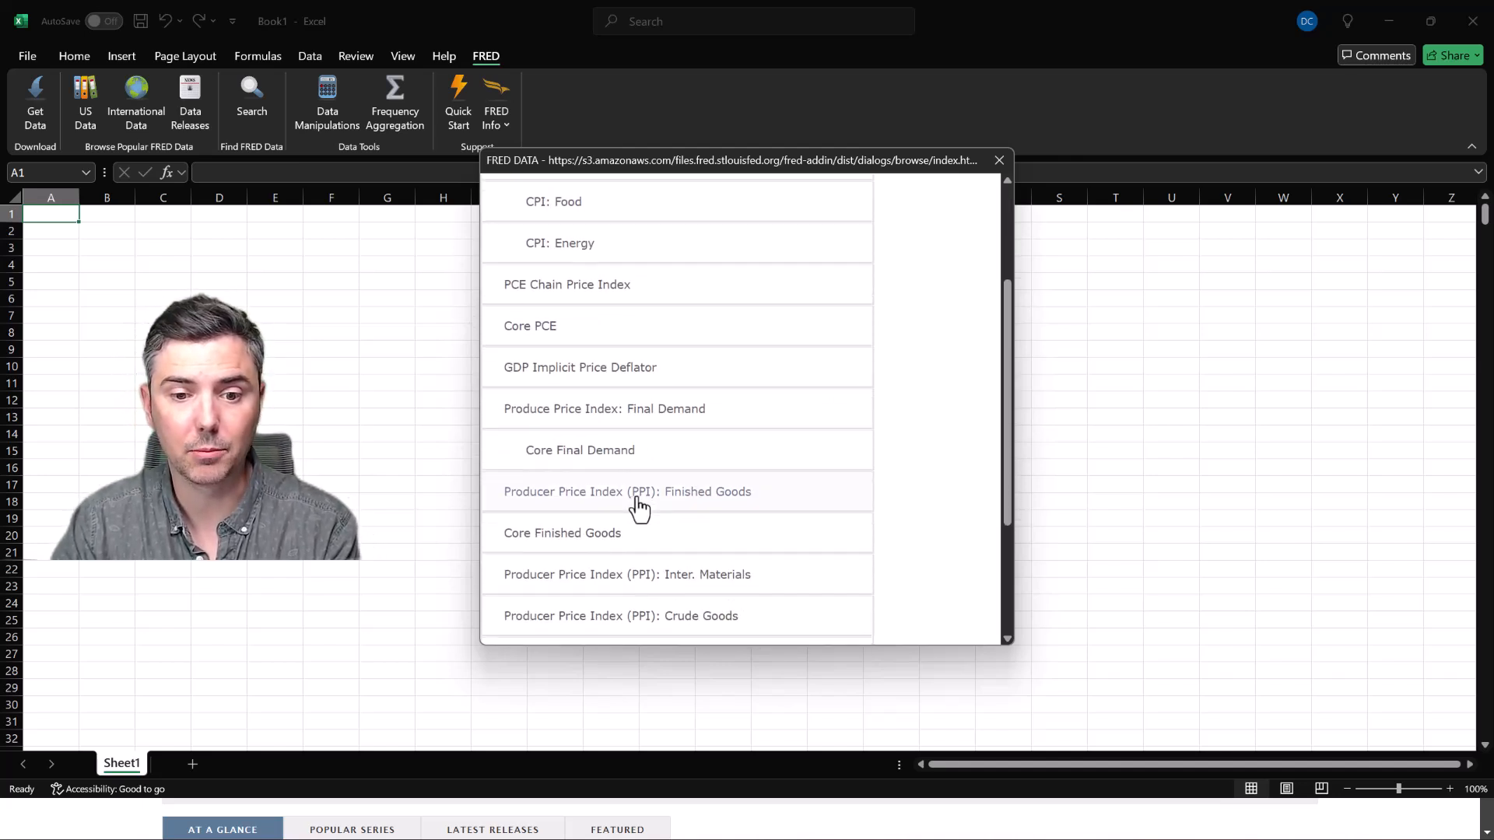
click(542, 428)
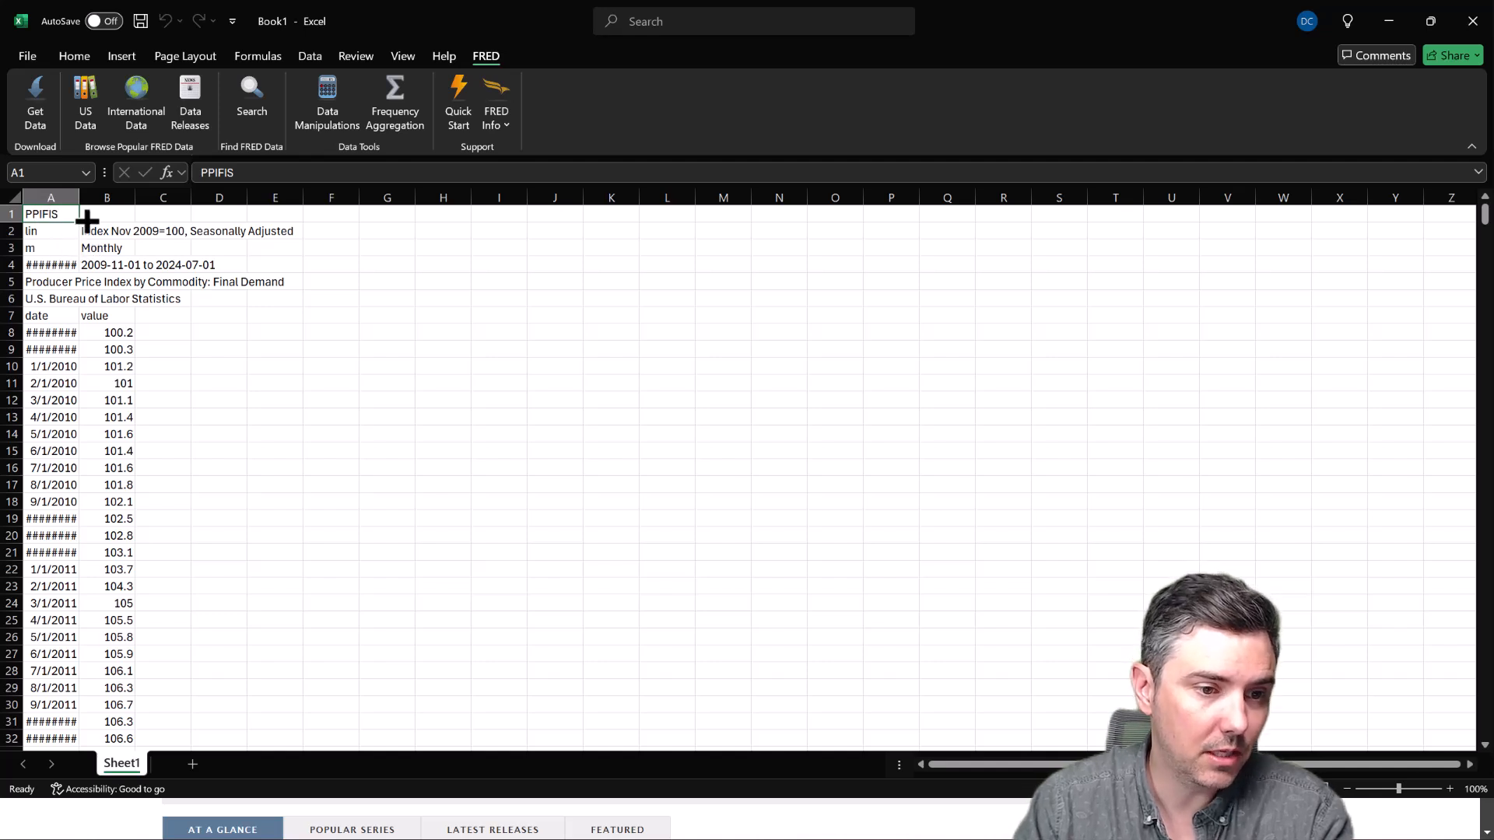
click(100, 265)
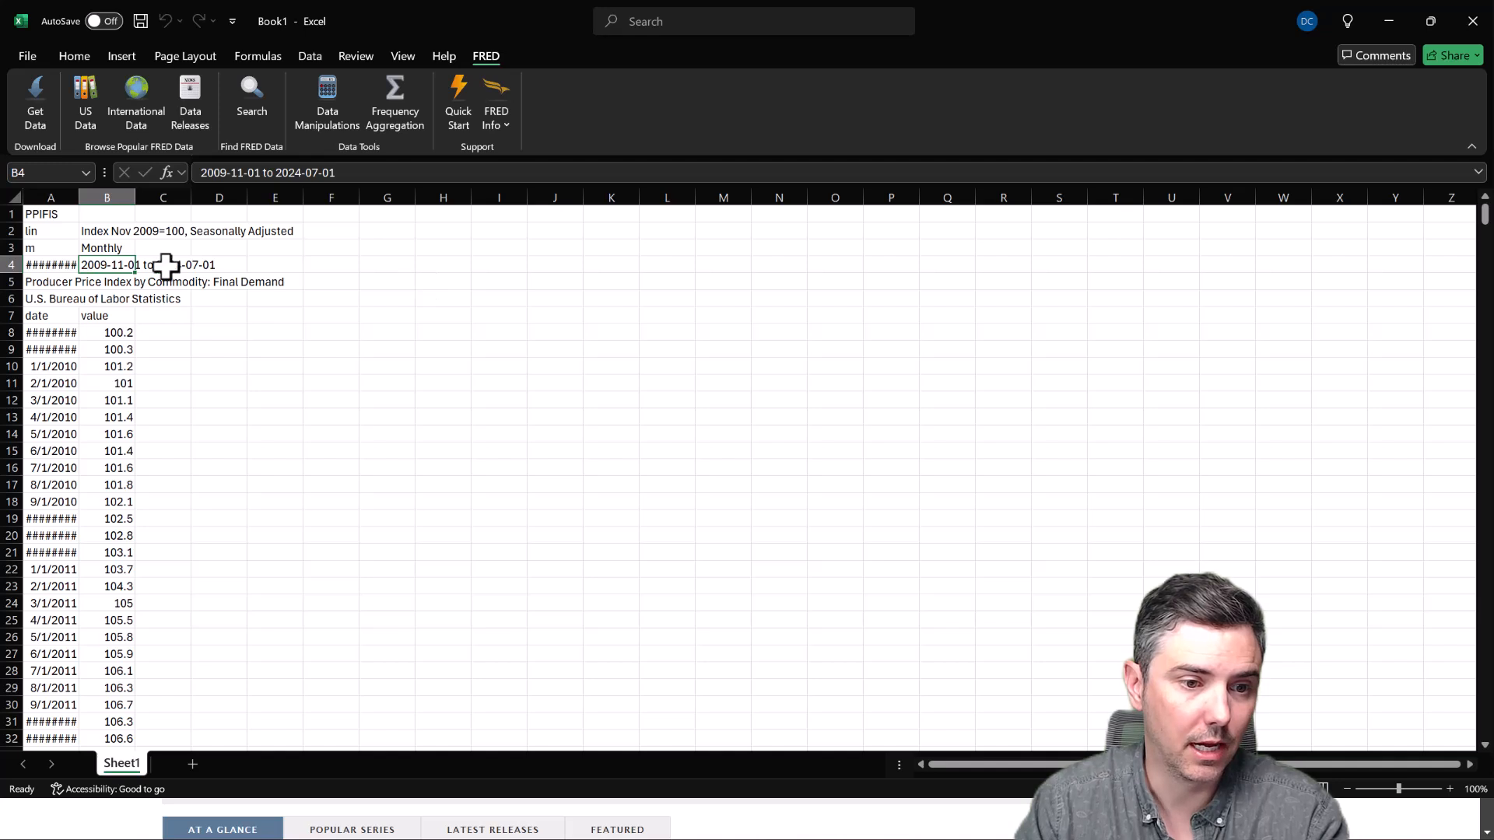
click(58, 298)
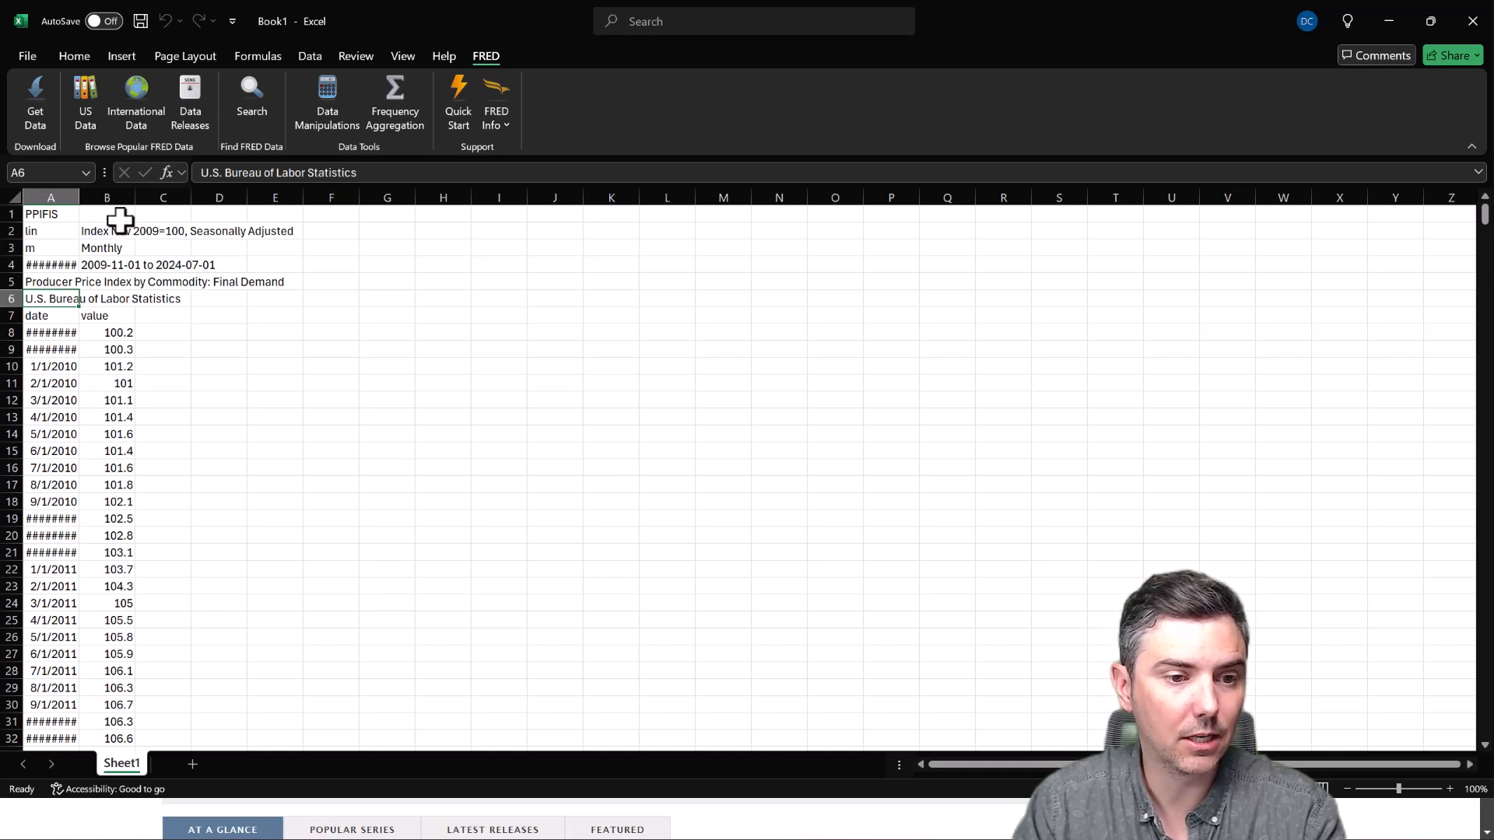
Download the PCE Chain Price Index from the popular US price data with its series ID in cell C1
click(172, 210)
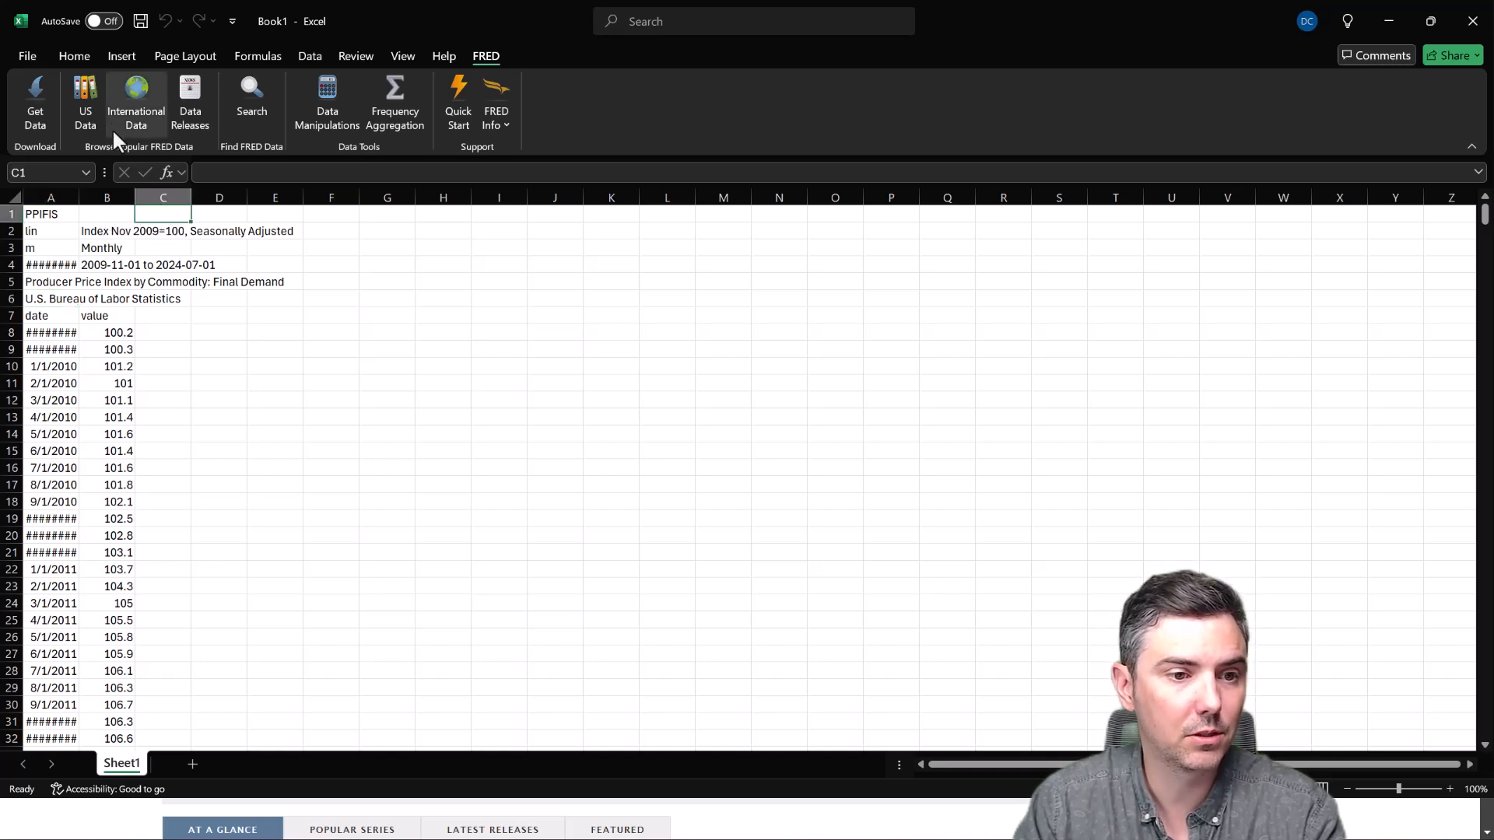
click(85, 97)
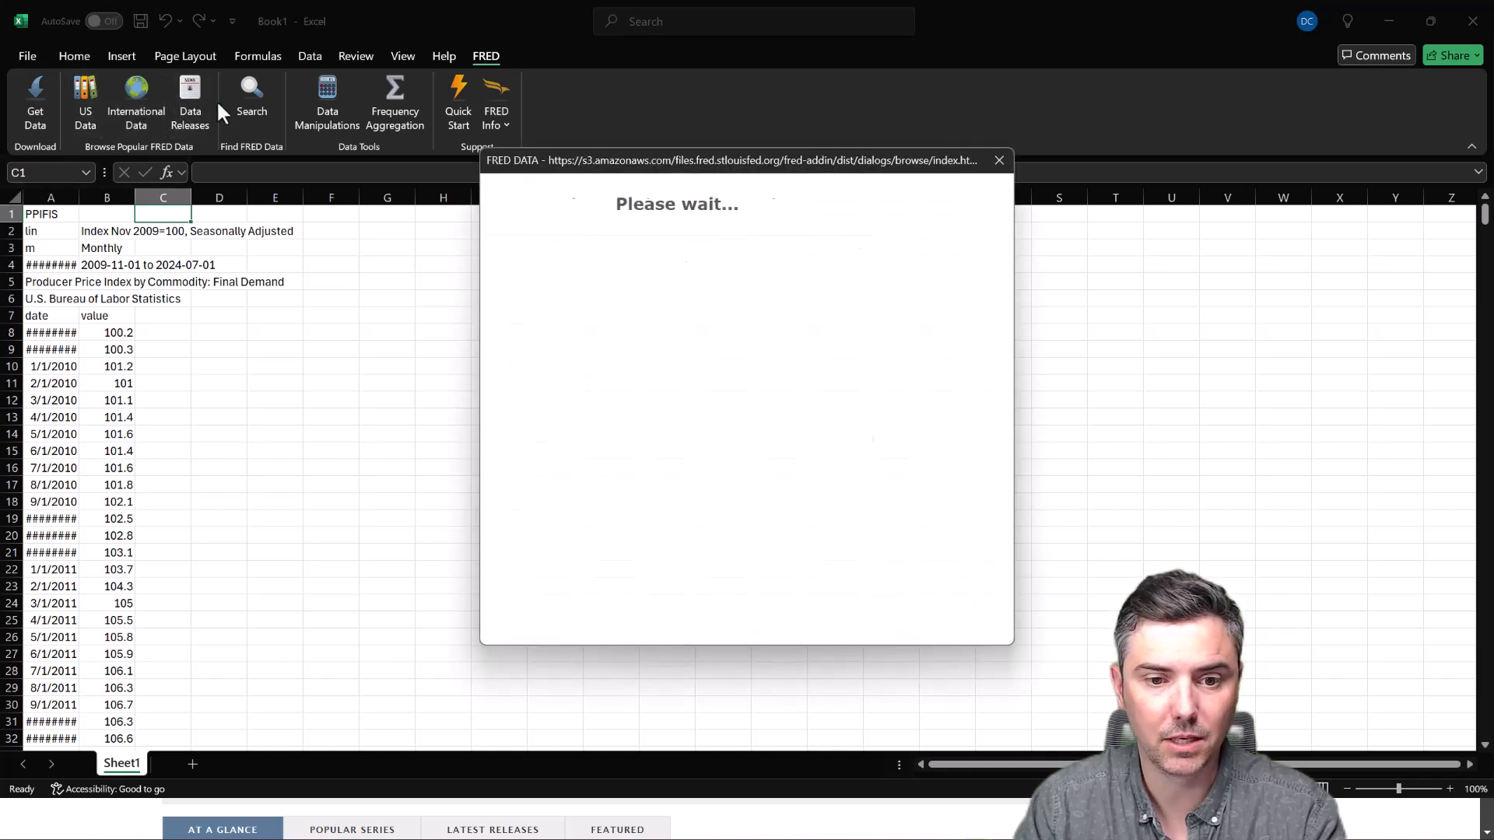
click(623, 387)
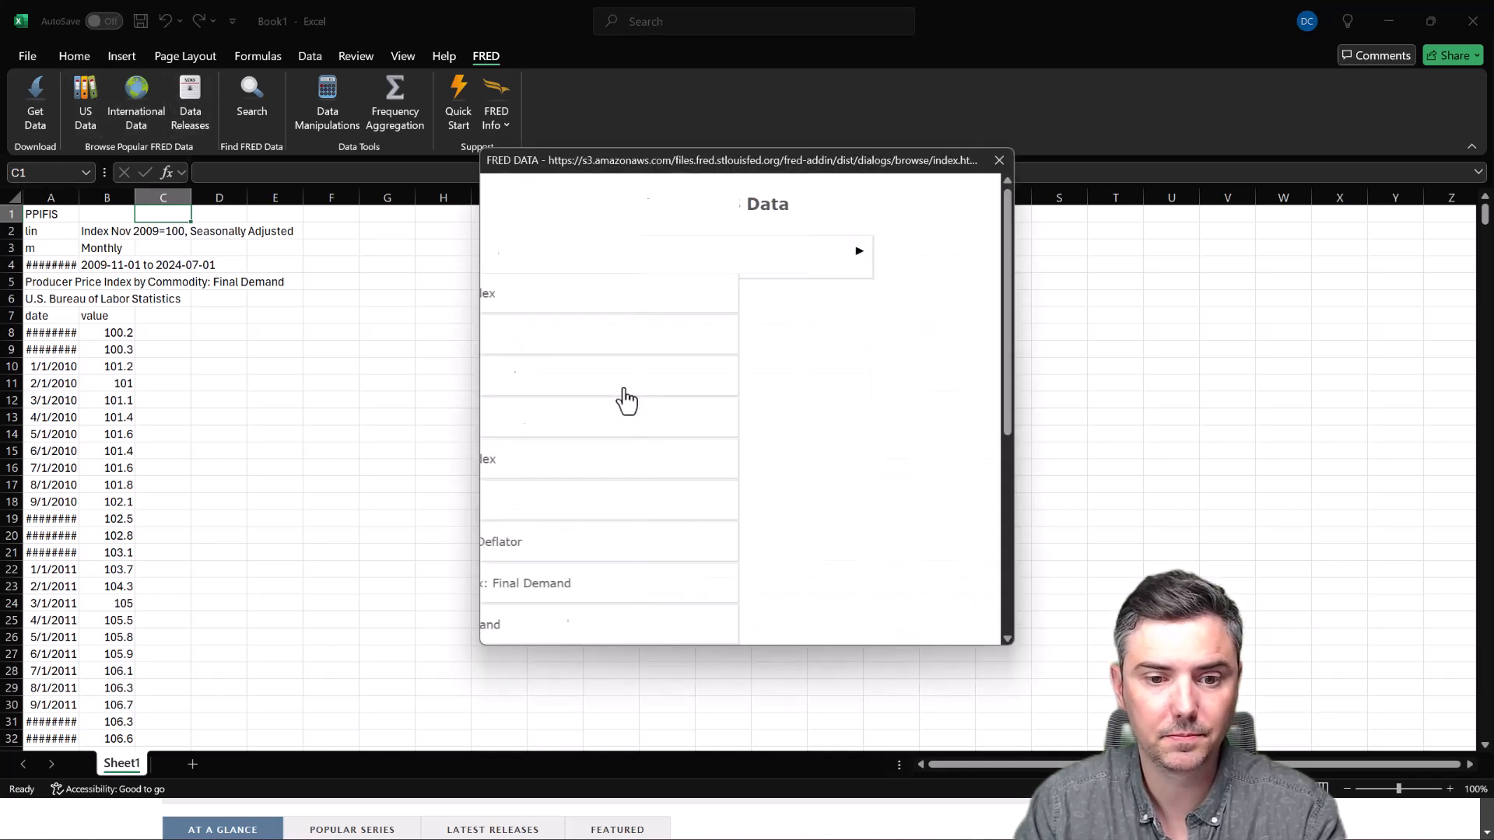
click(563, 480)
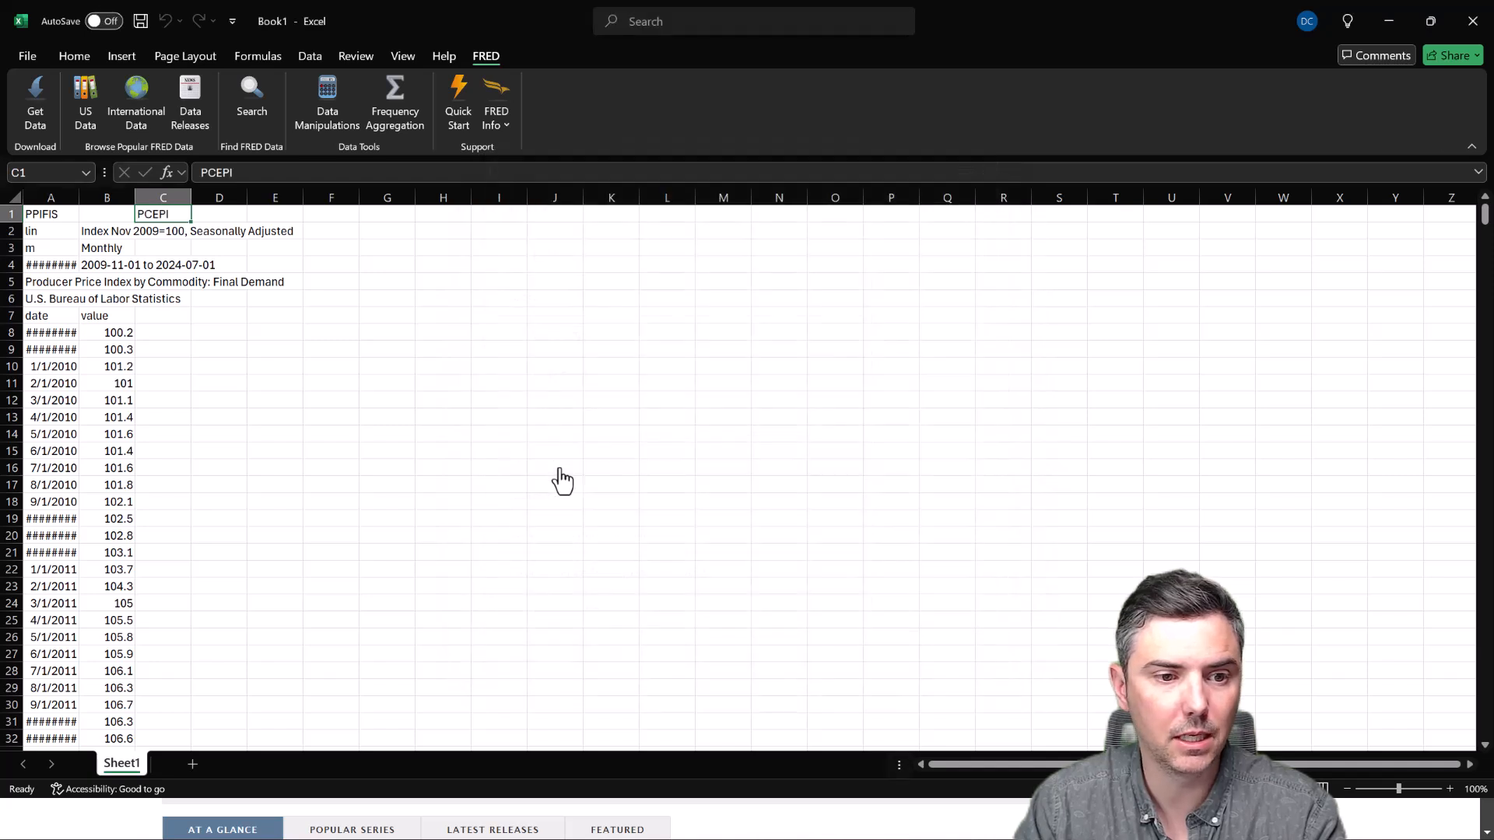
click(36, 96)
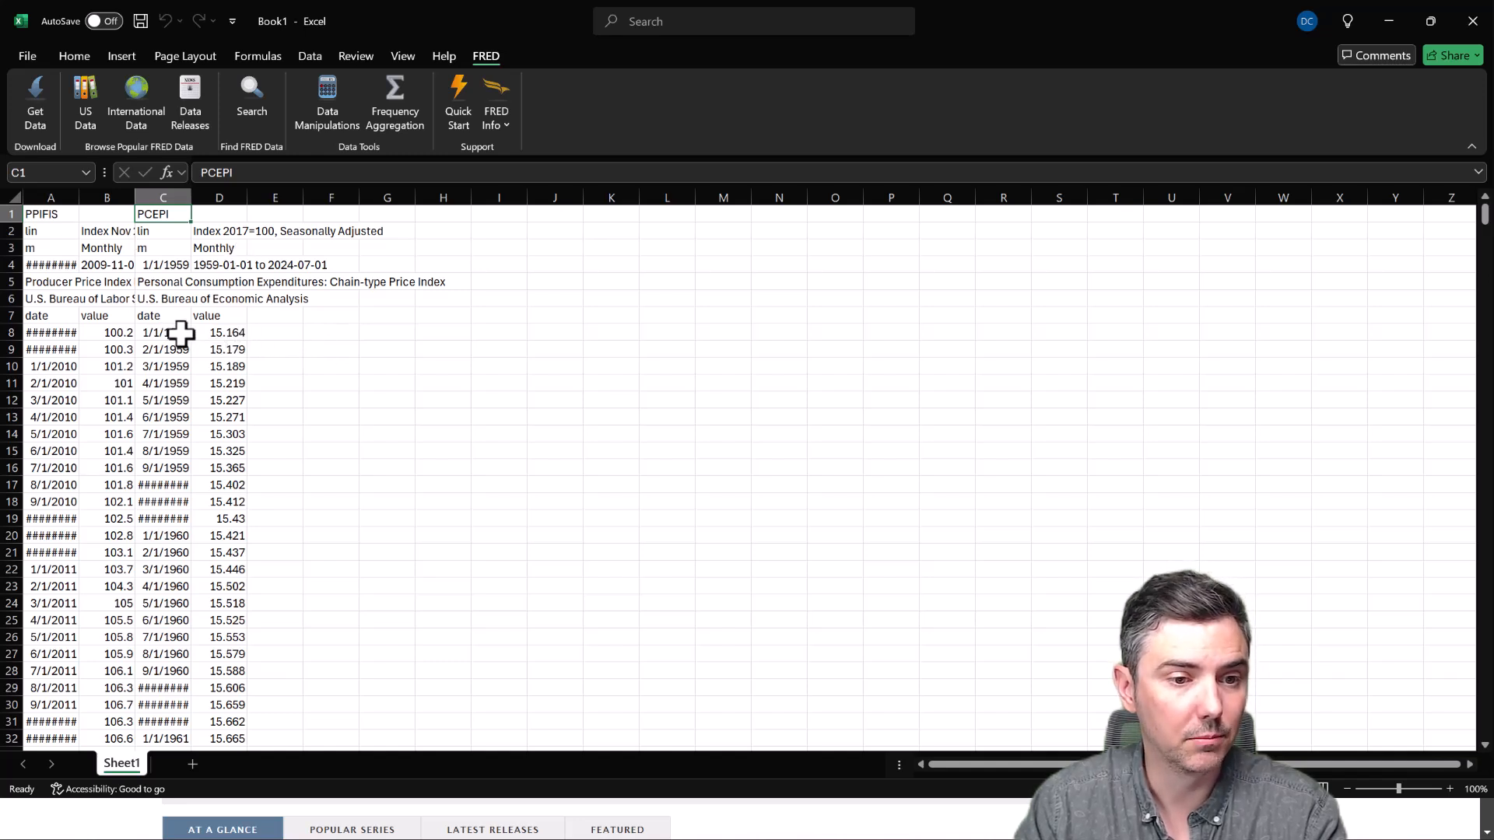
Autofit the widths of all worksheet columns to their contents
click(184, 198)
drag(184, 198, 224, 196)
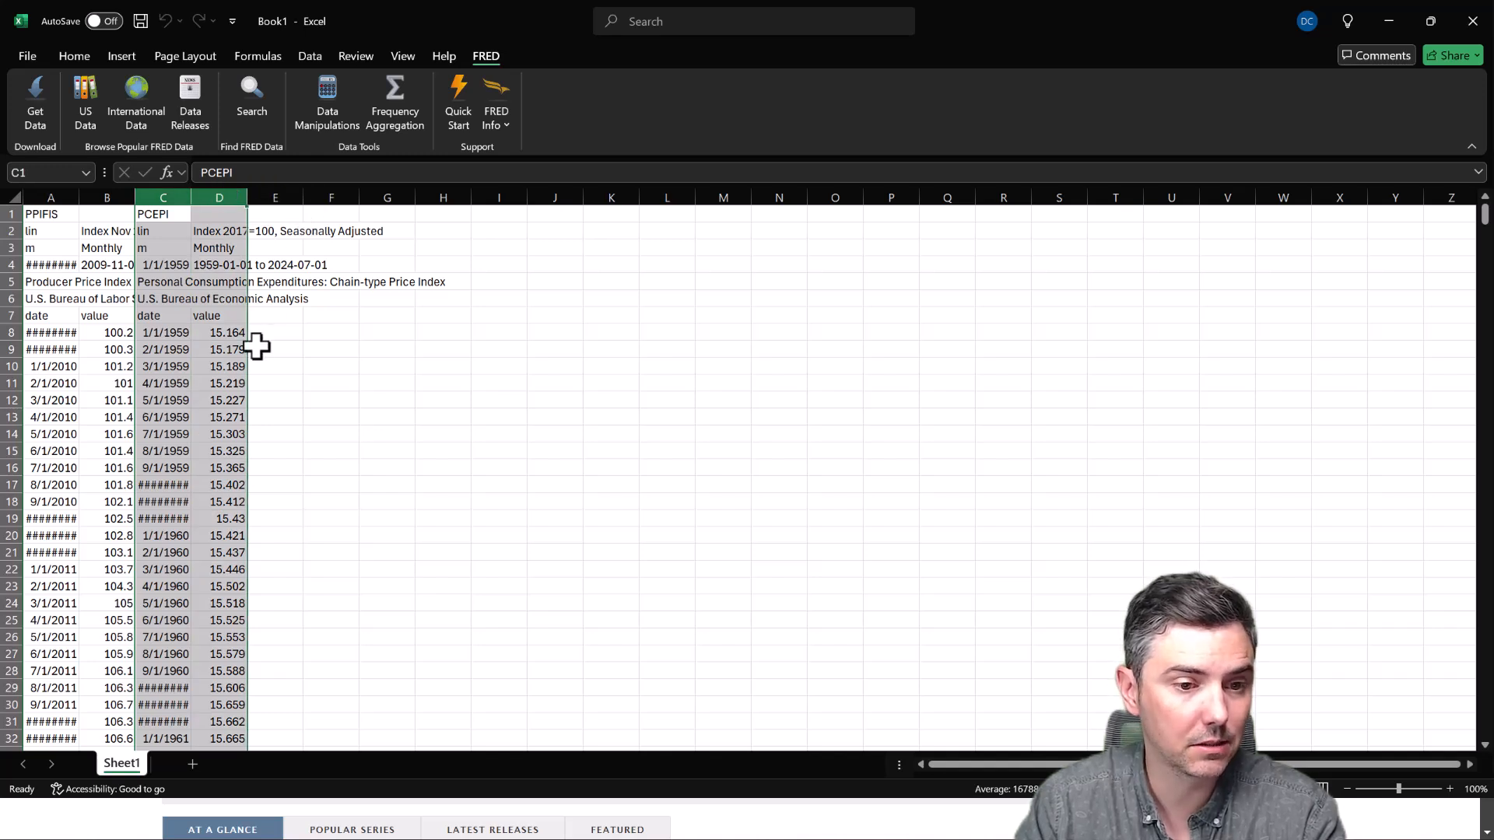
click(189, 352)
click(76, 333)
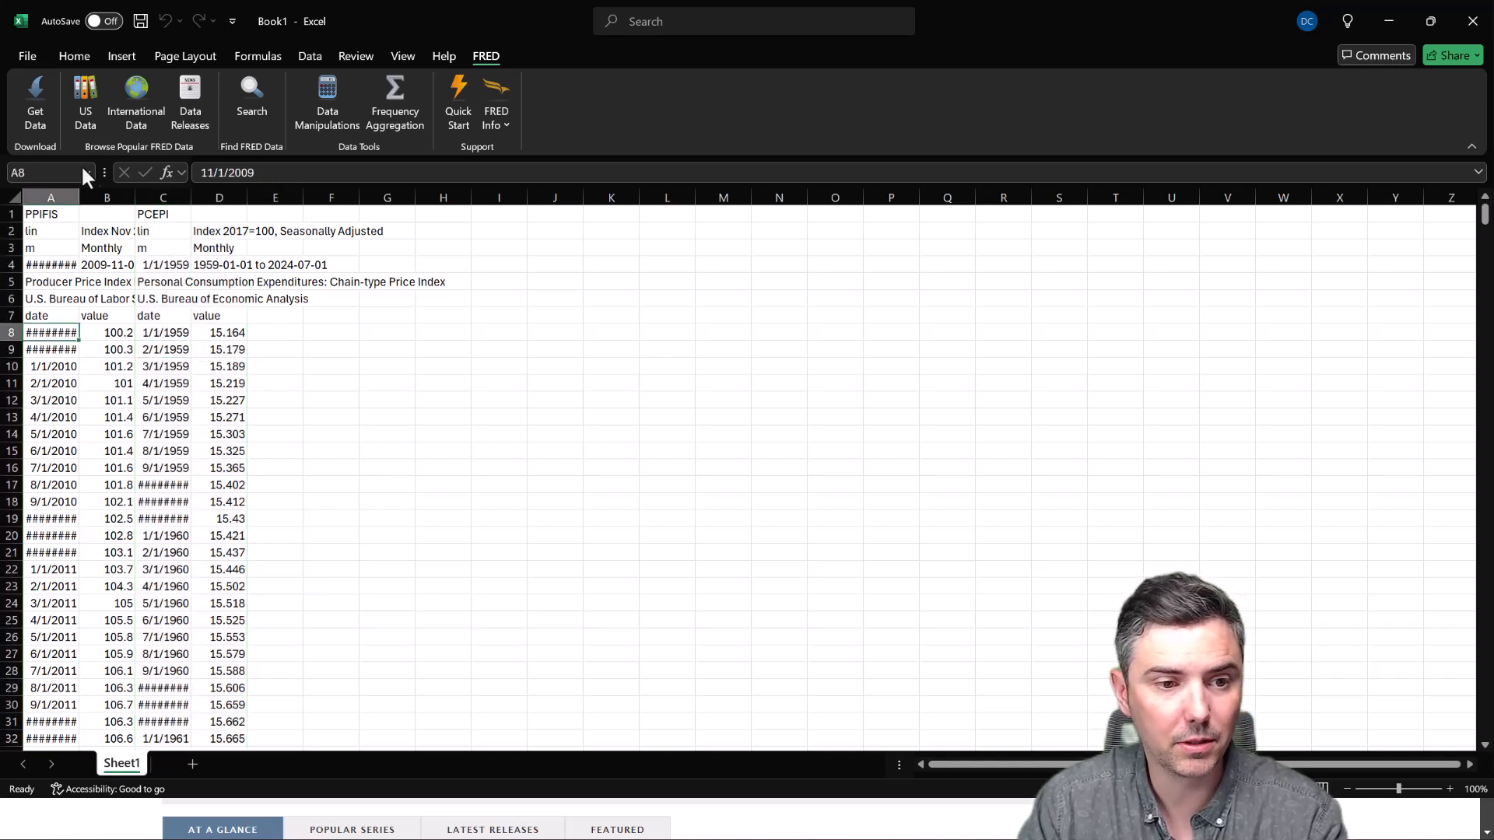
double_click(79, 197)
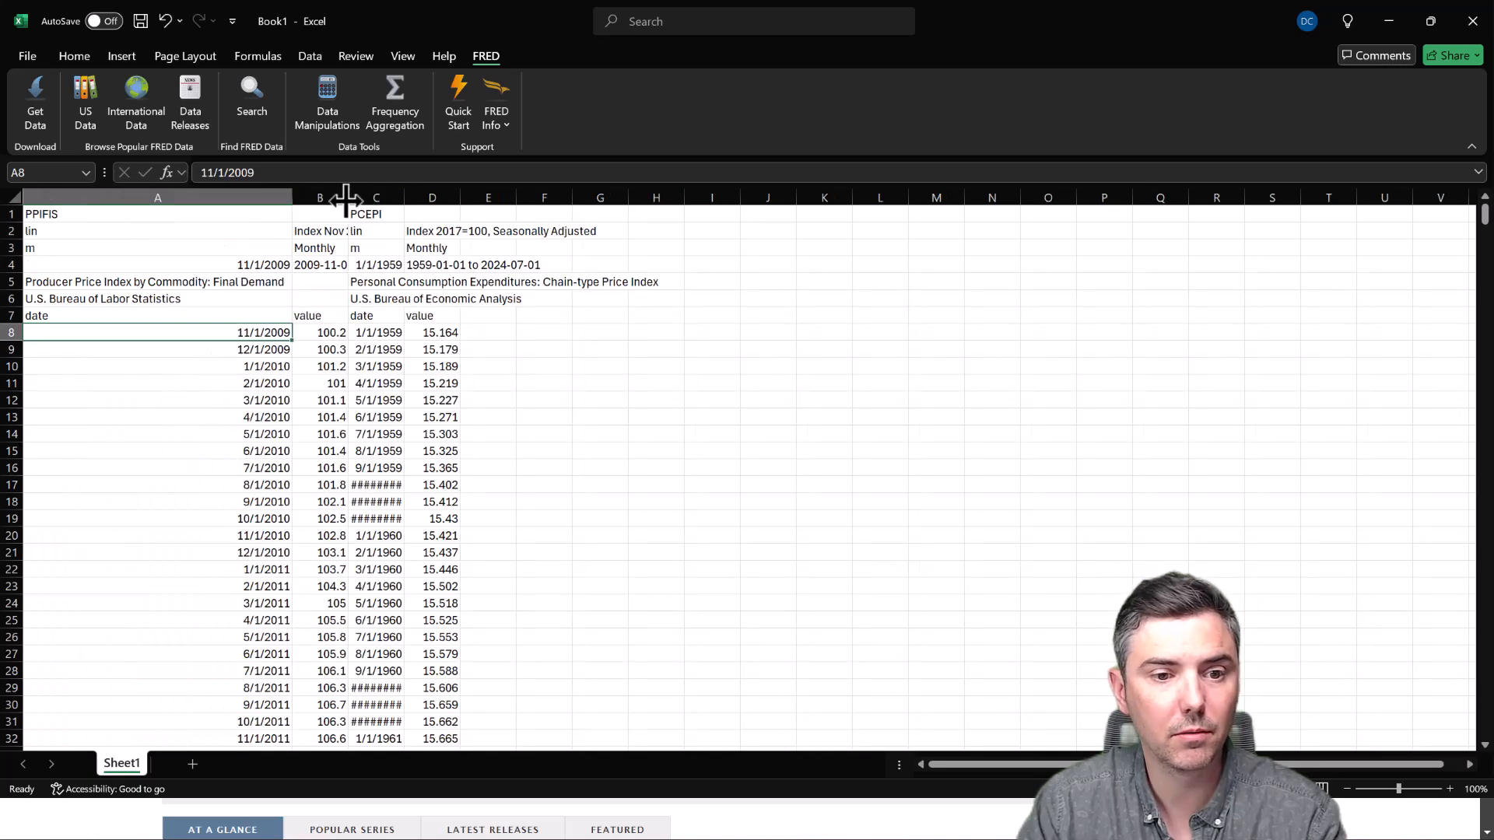
click(18, 196)
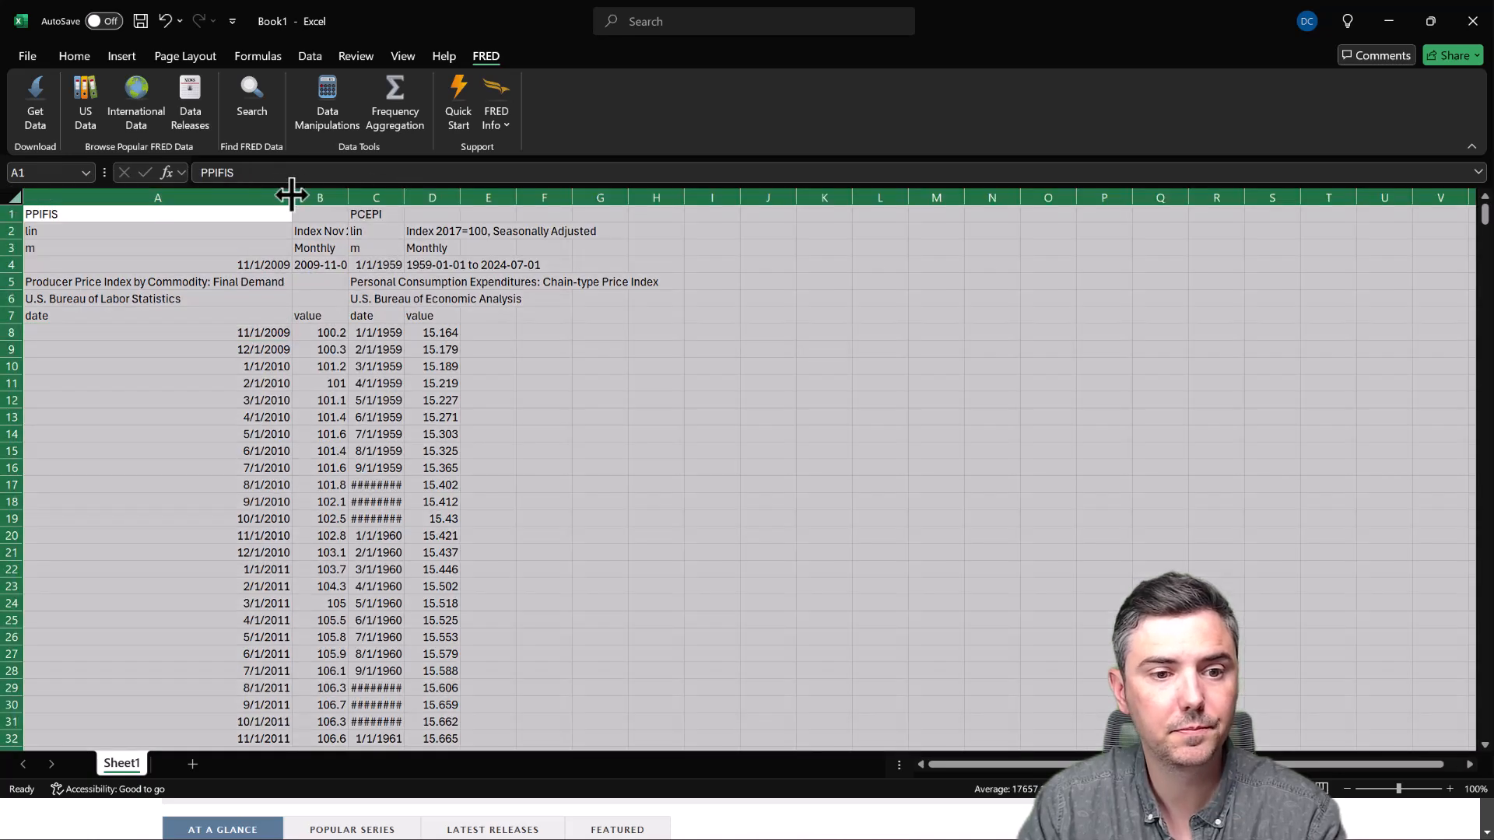
double_click(293, 196)
click(711, 369)
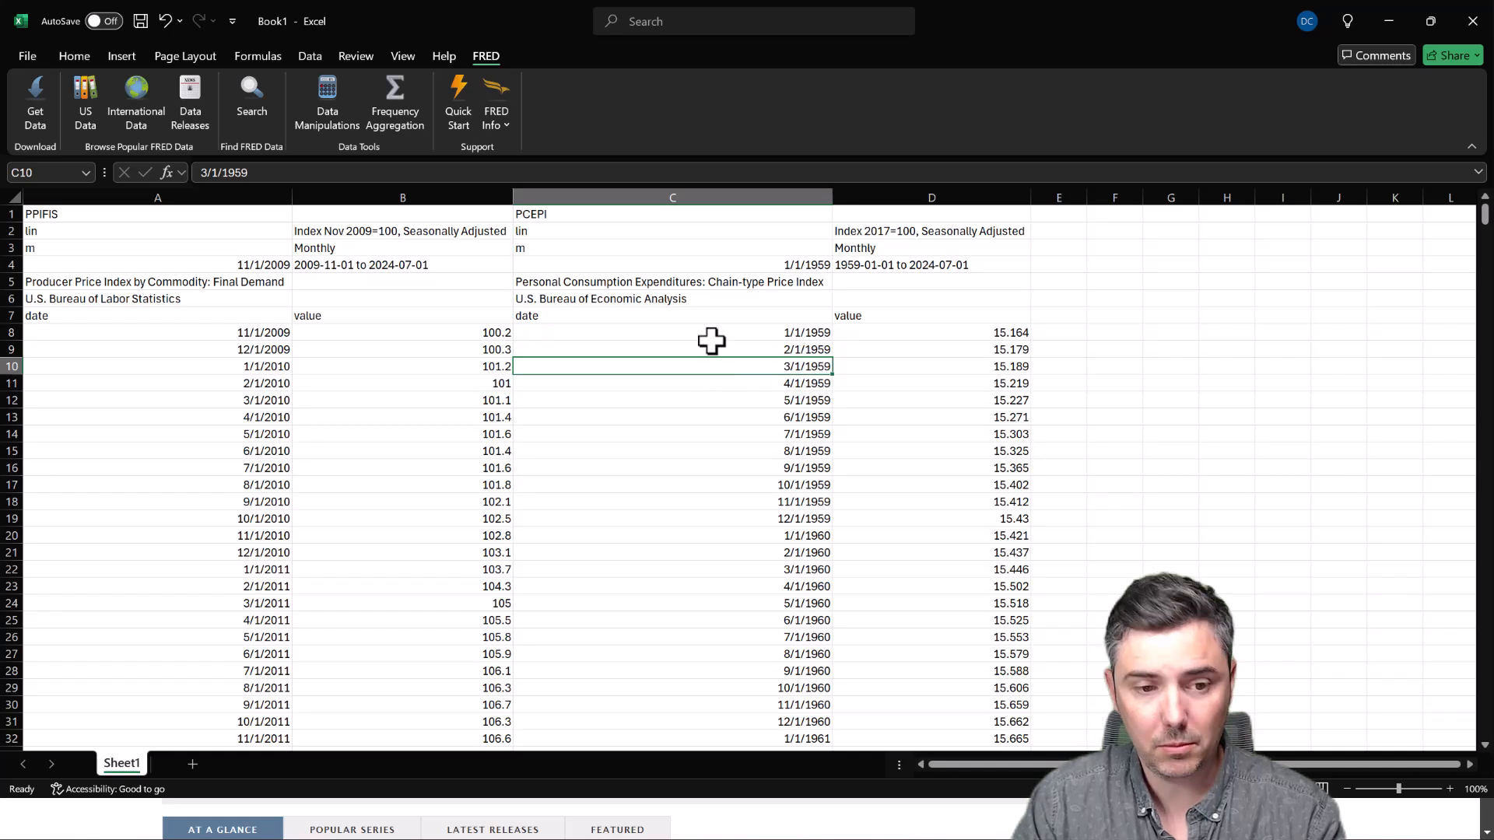
Compare the first dates of the two series and set both start dates, in A4 and C4, to 1/1/2010
click(272, 333)
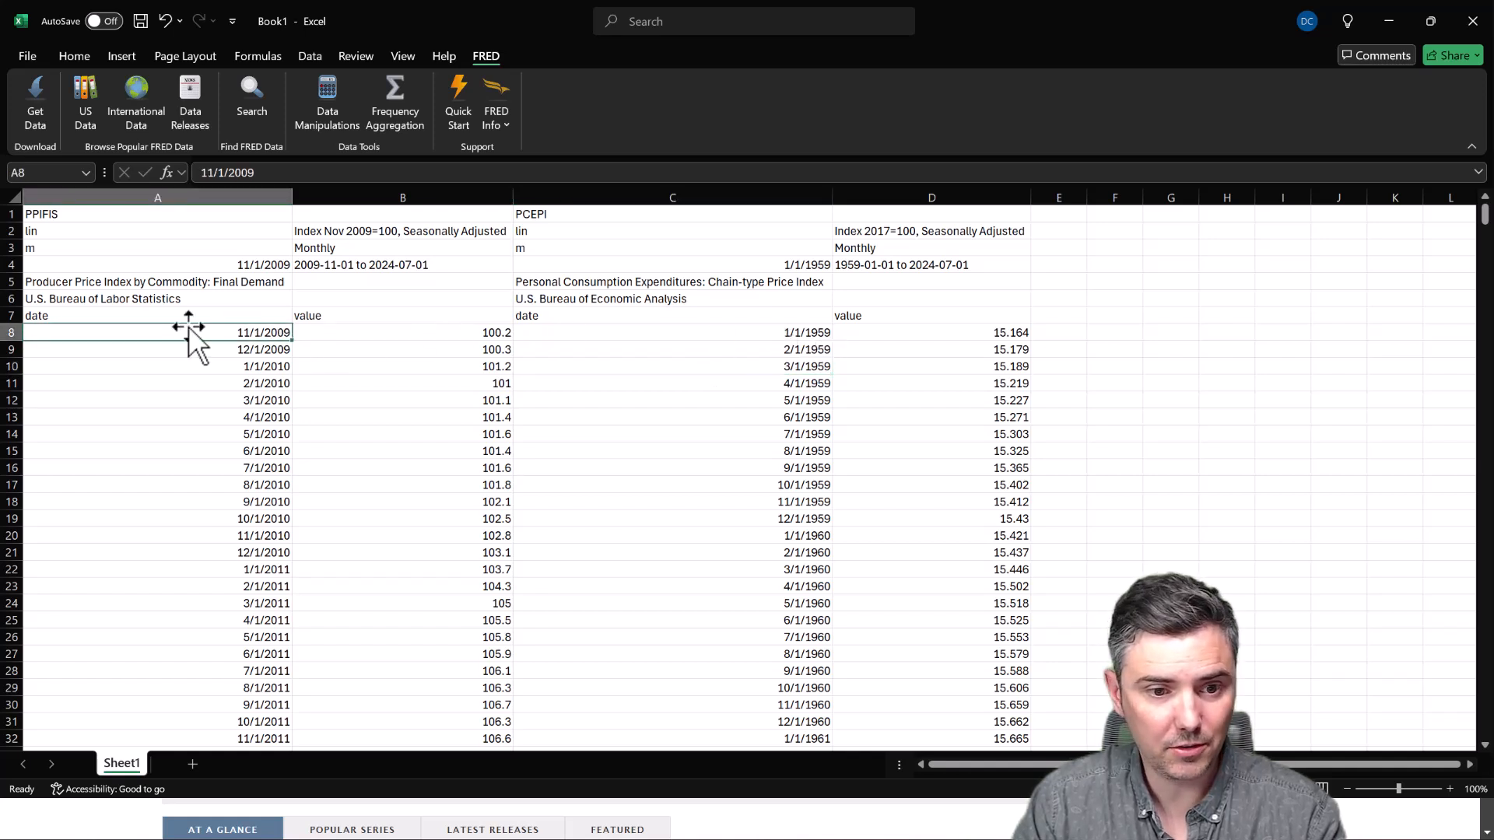
click(780, 336)
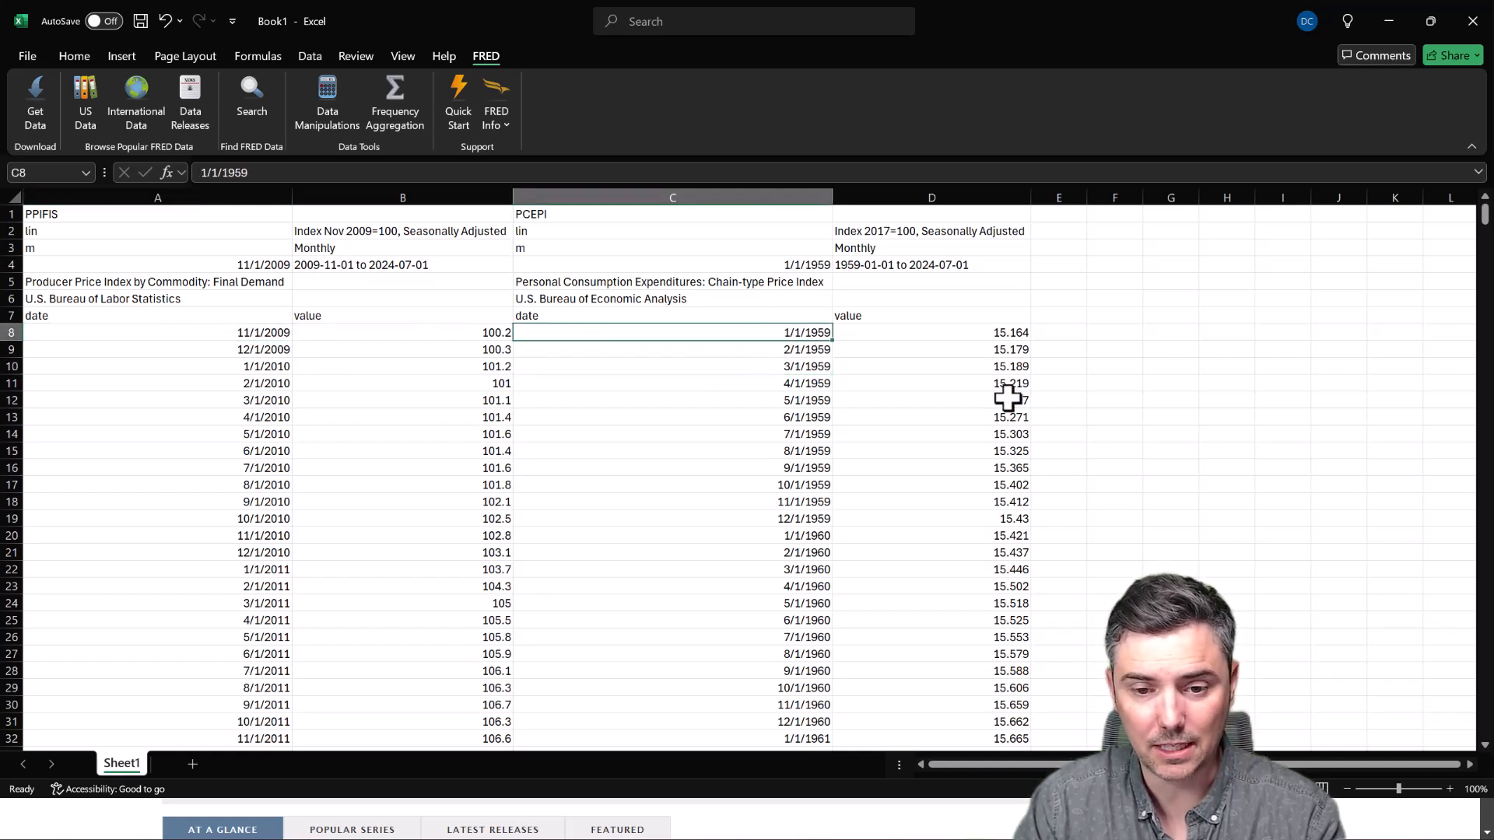
click(775, 266)
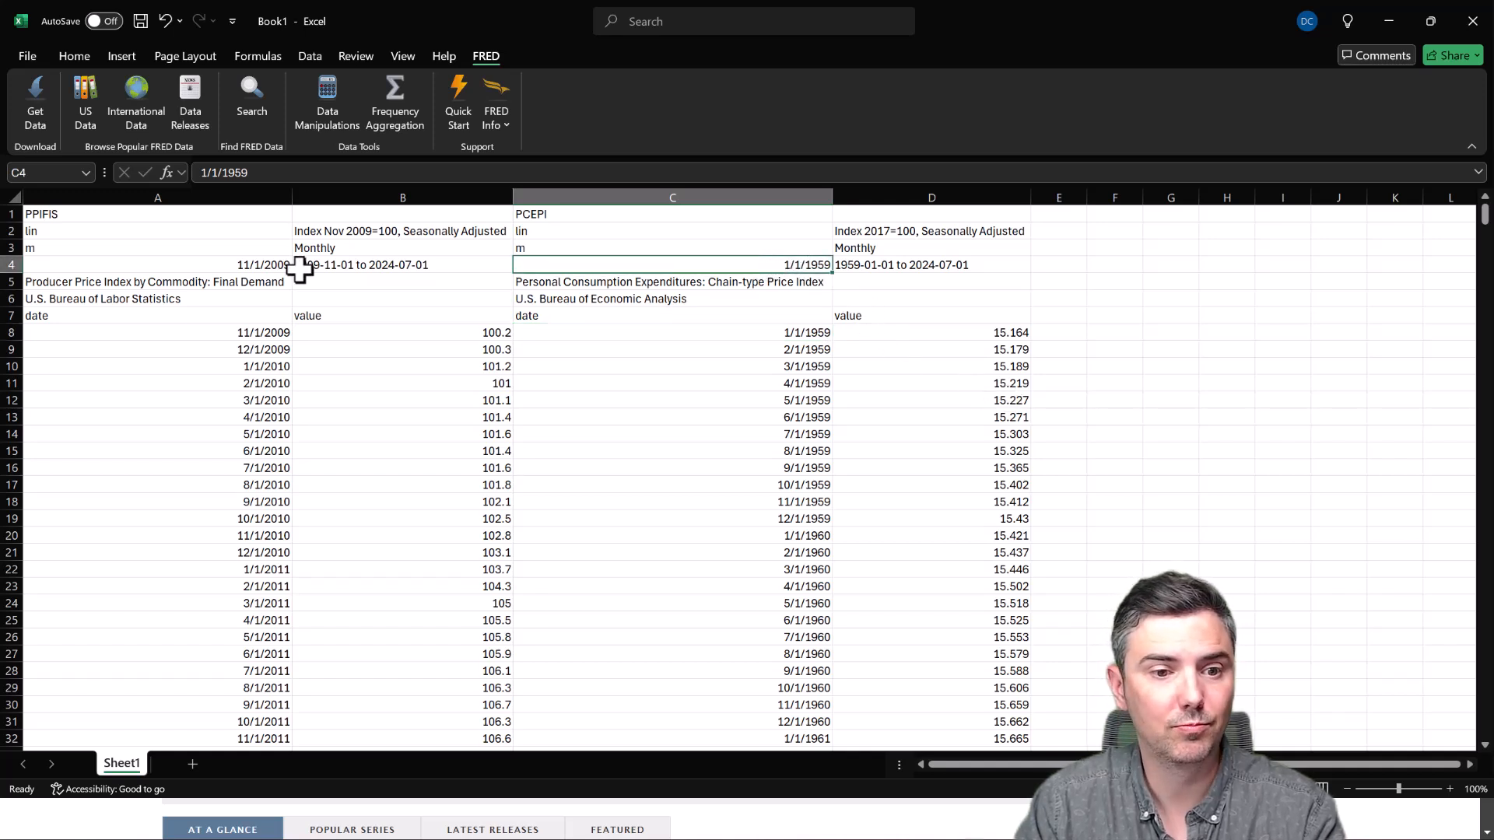
click(262, 265)
click(213, 173)
key(BackSpace)
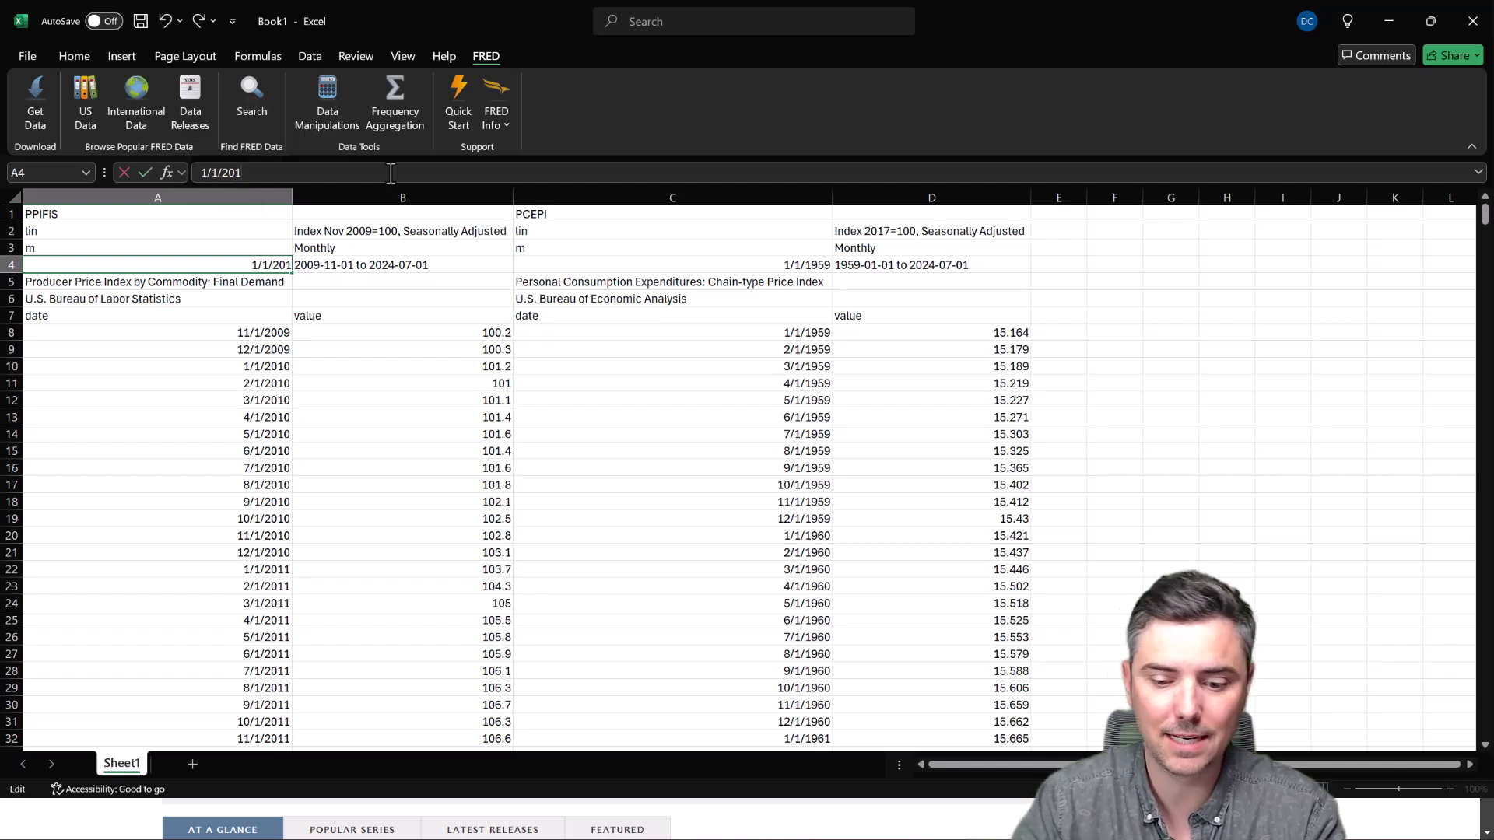
text(10)
key(Tab)
key(Tab)
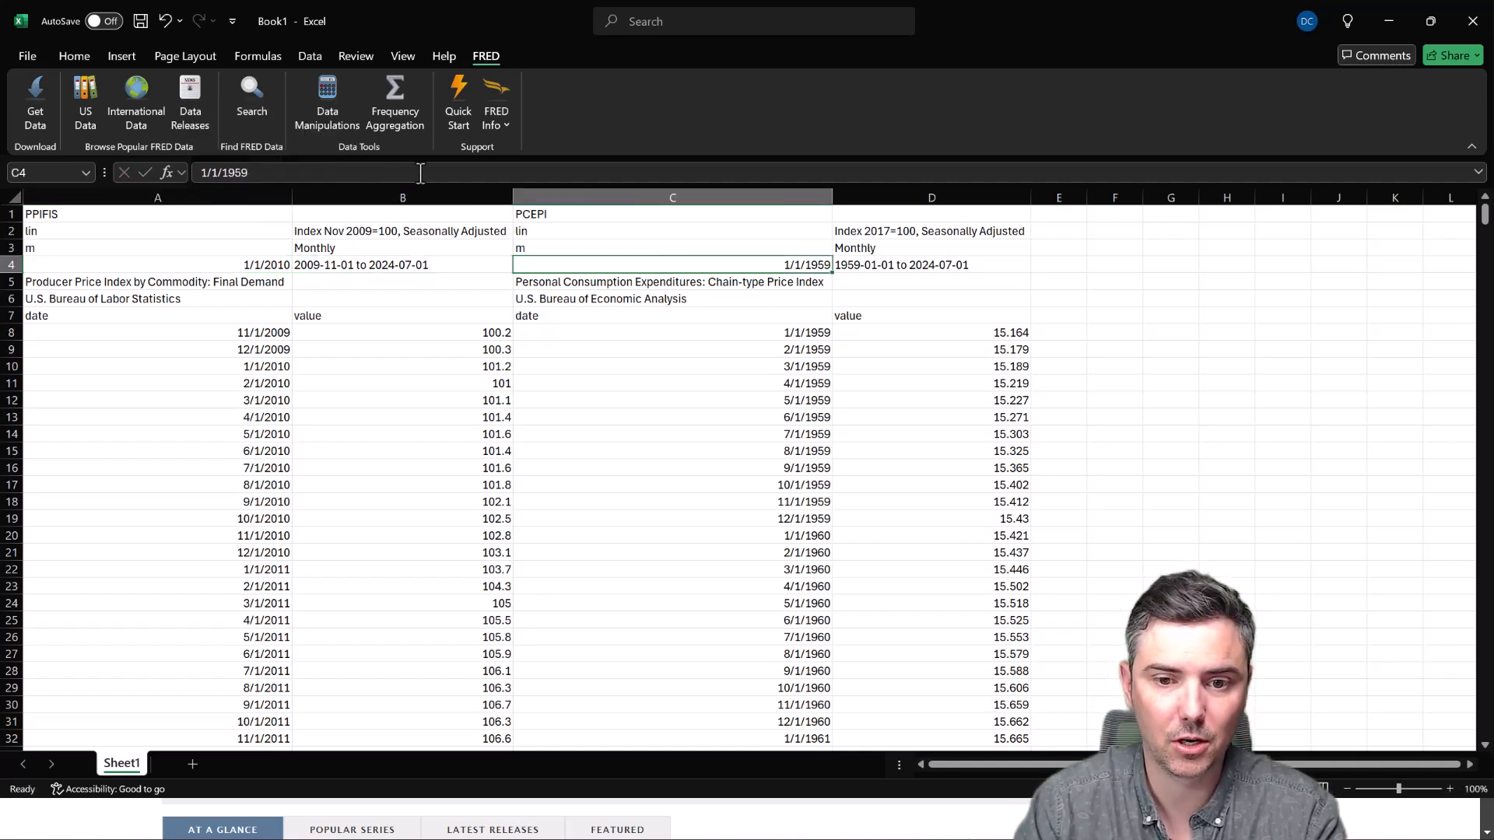
drag(221, 173, 295, 174)
text(2010)
key(Return)
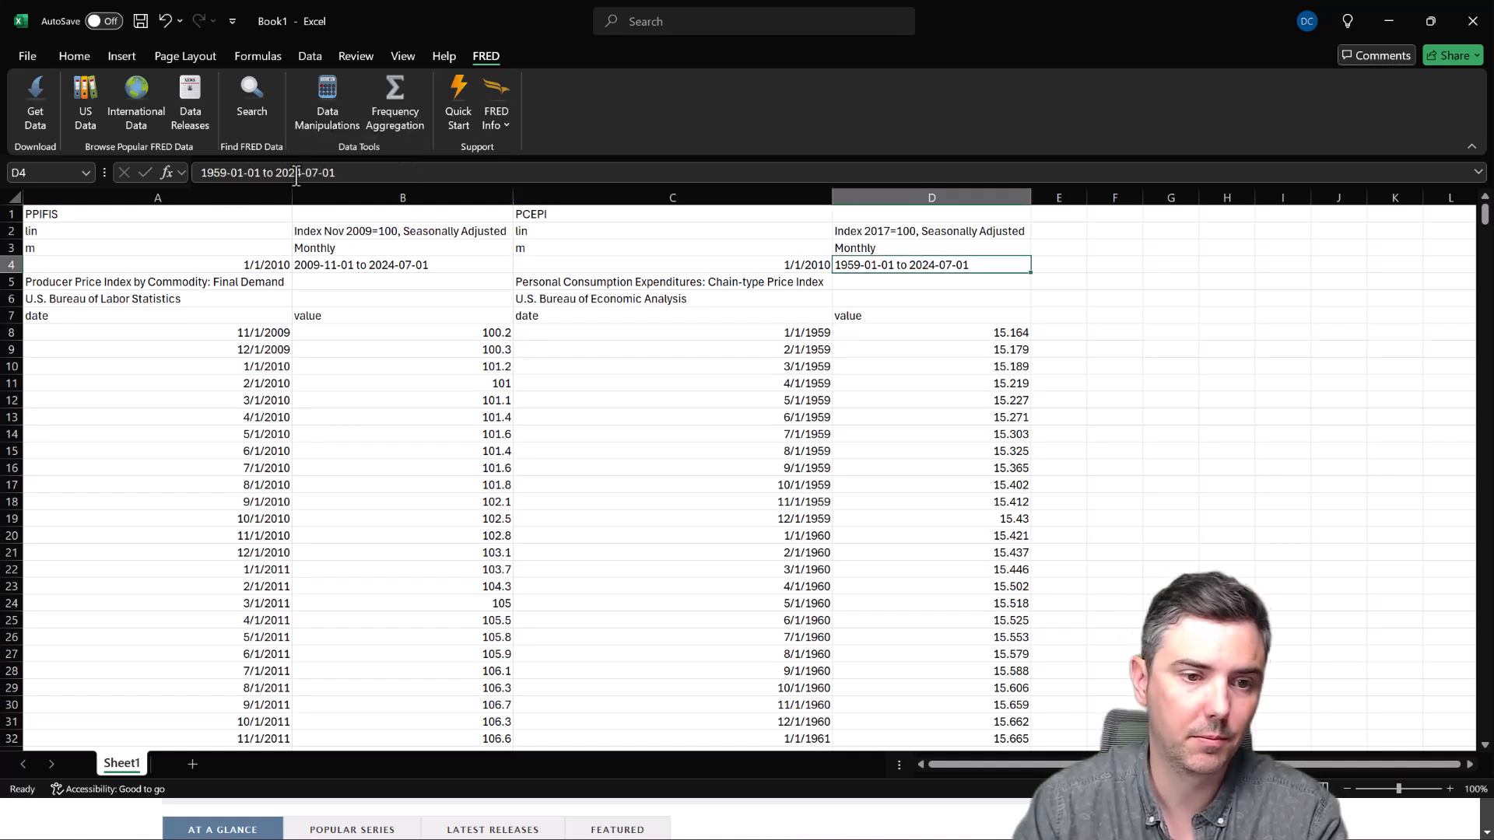
Download the data again for both series, from A1 through C1, using the 1/1/2010 start dates
drag(35, 216, 576, 201)
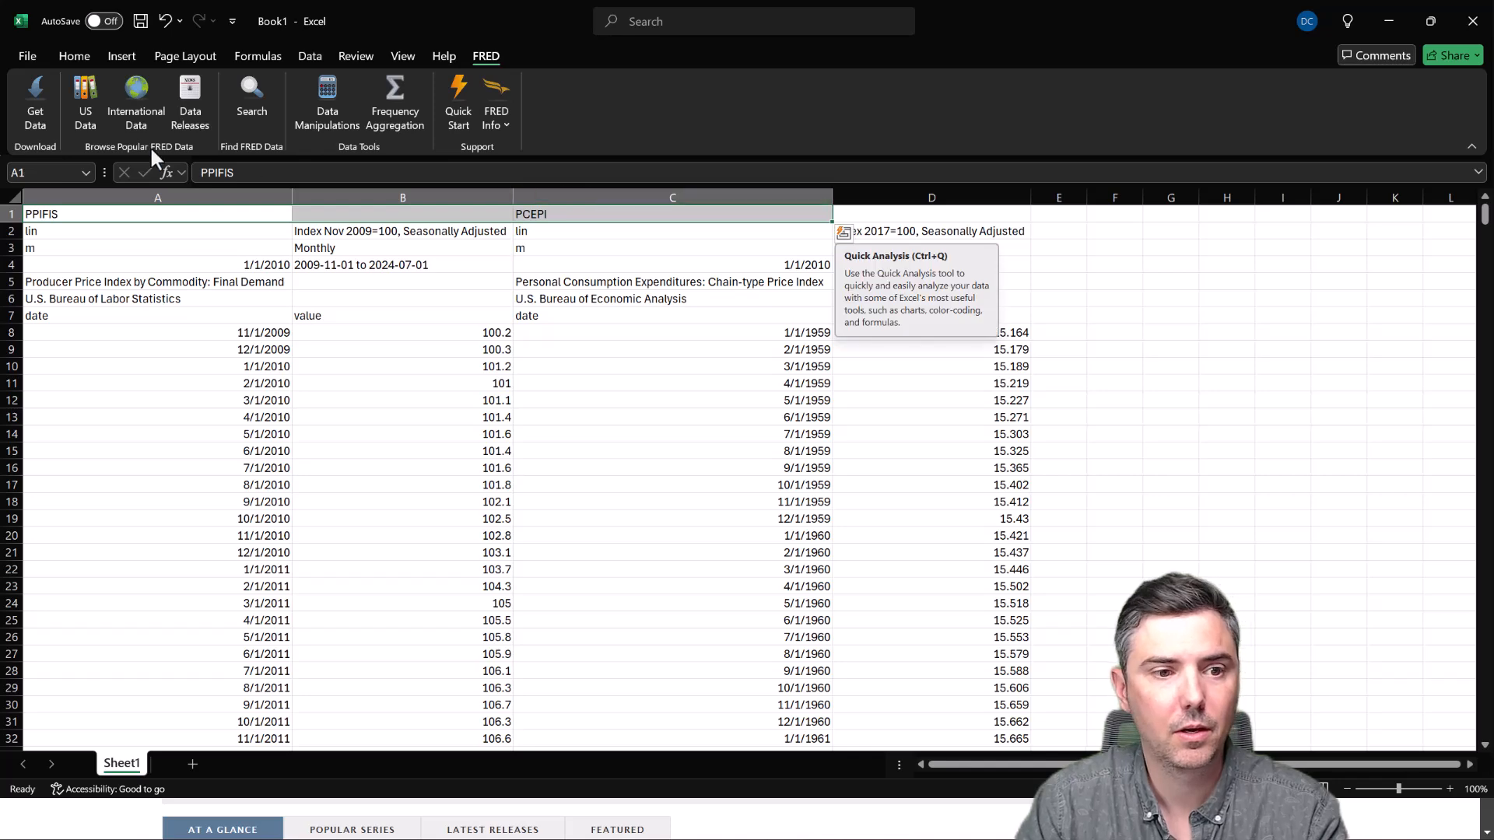
click(36, 106)
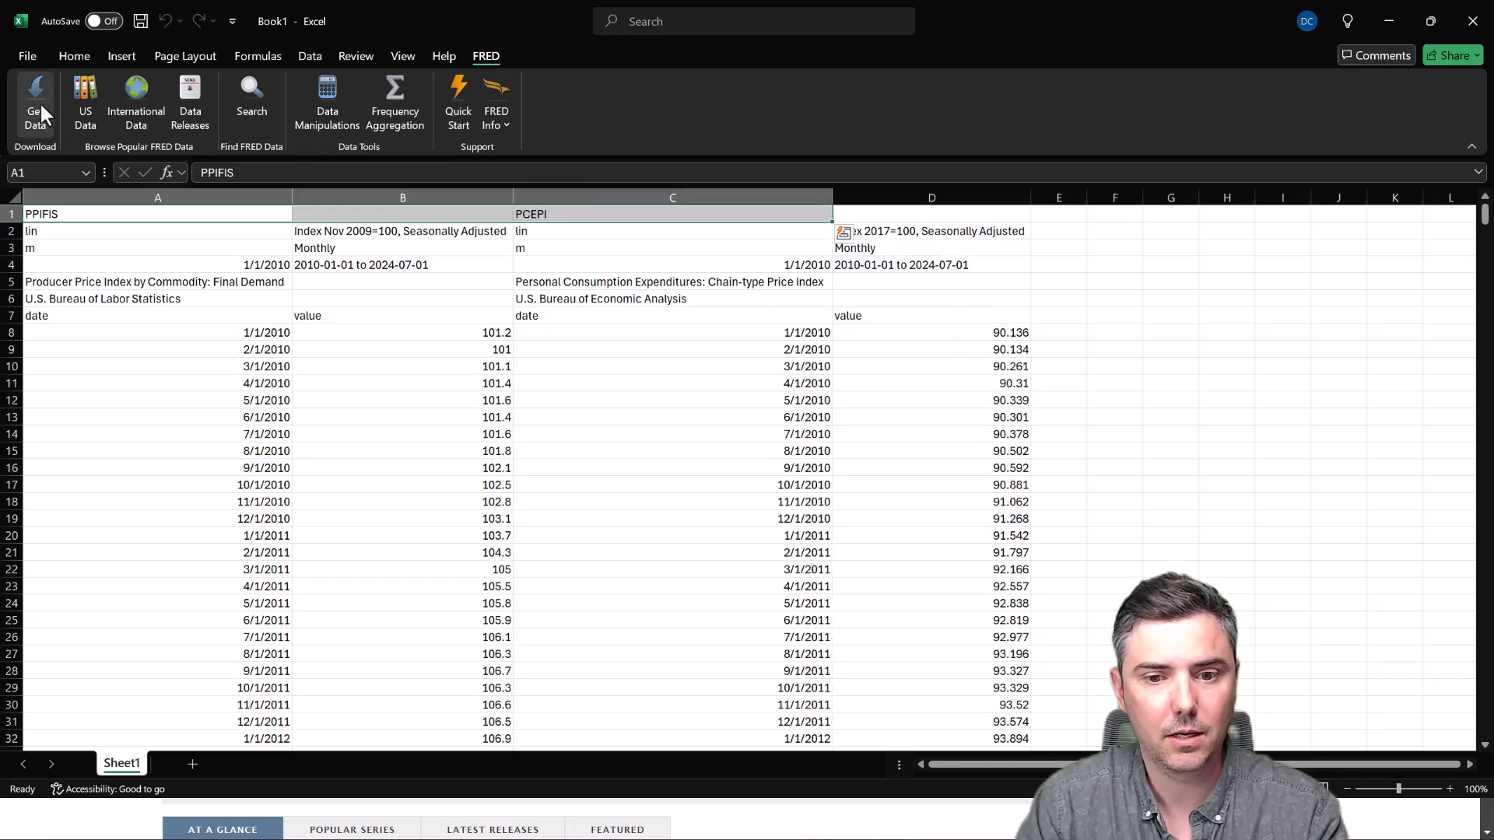
Check that the dates of both series line up row by row down to their last entries, and return to the header rows
scroll(861, 473, down, 6)
scroll(861, 473, down, 20)
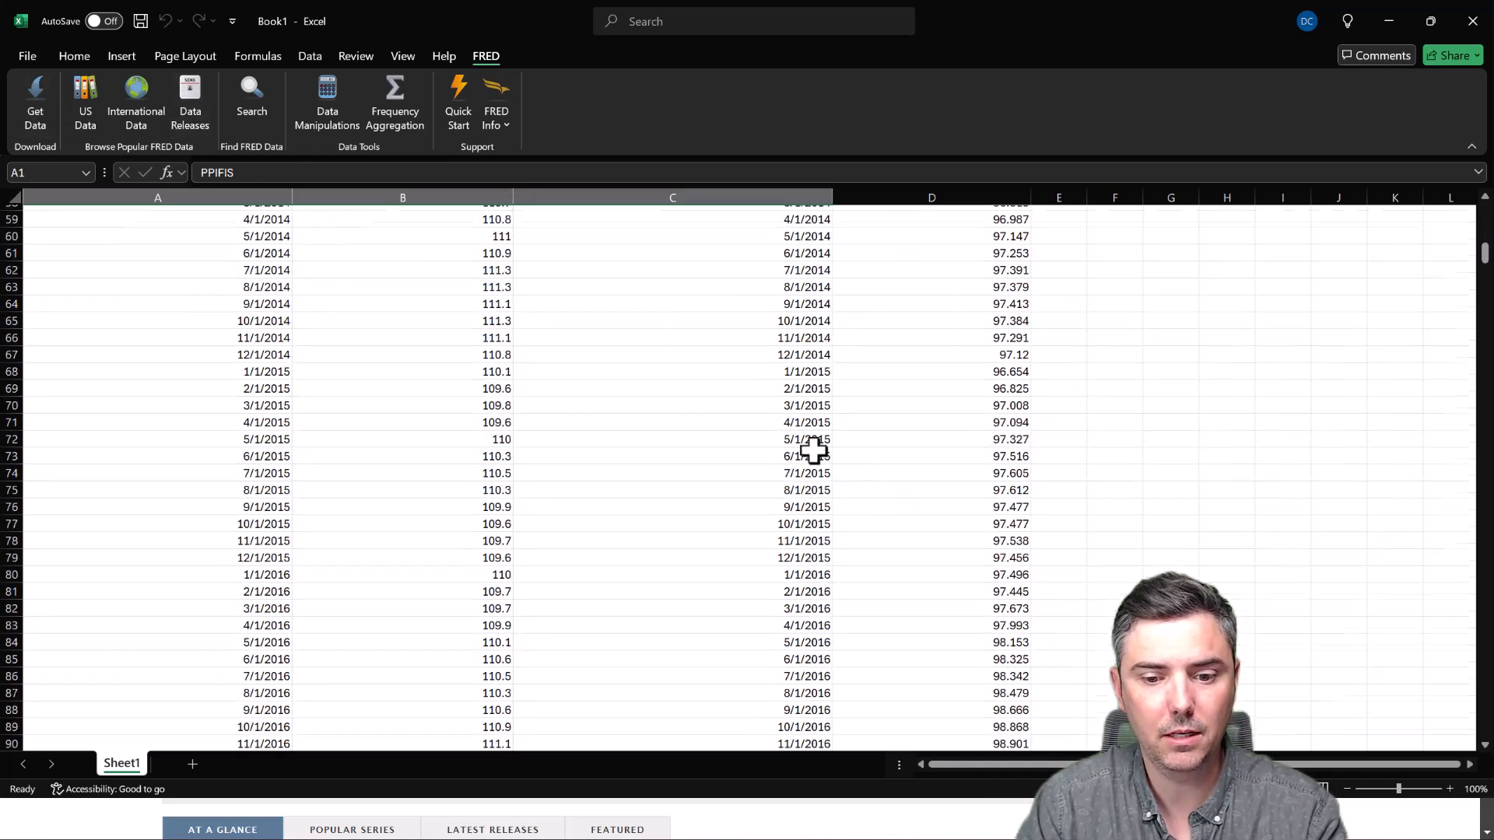
click(801, 448)
key(ctrl+Down)
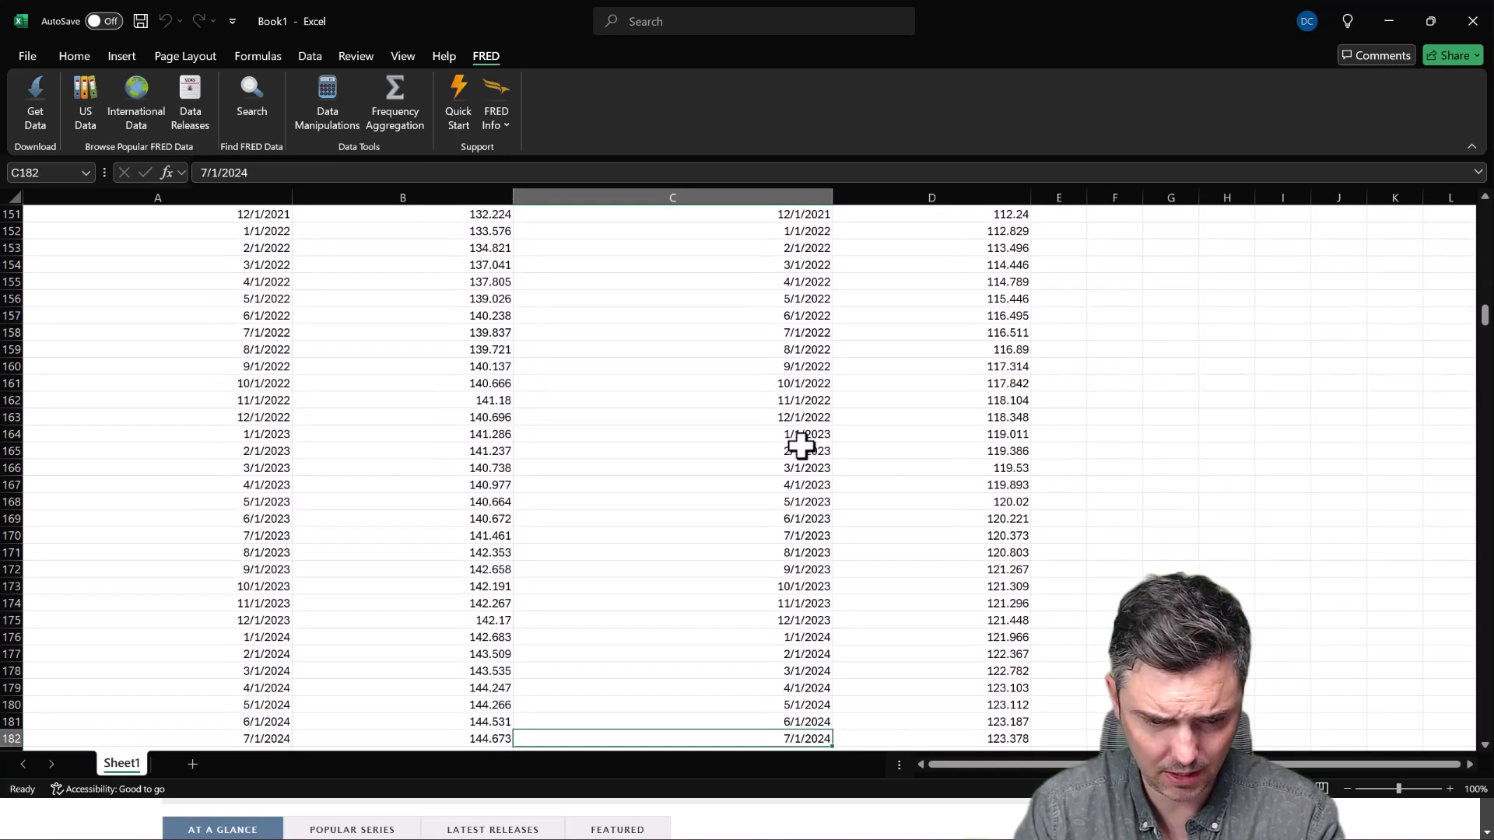
key(Left)
key(Left)
key(Right)
key(Right)
key(Right)
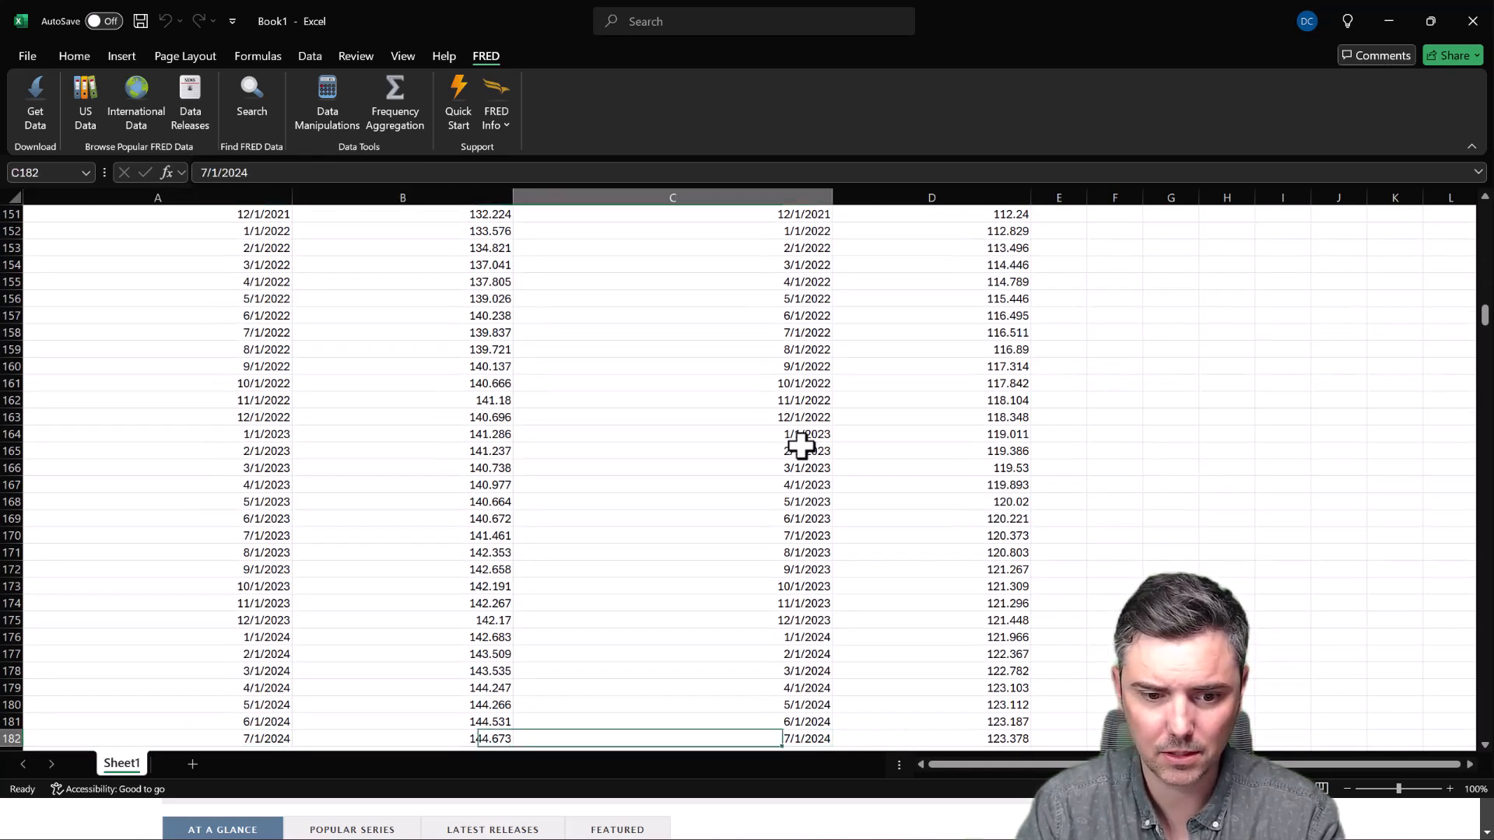
key(Left)
key(Left)
key(Left)
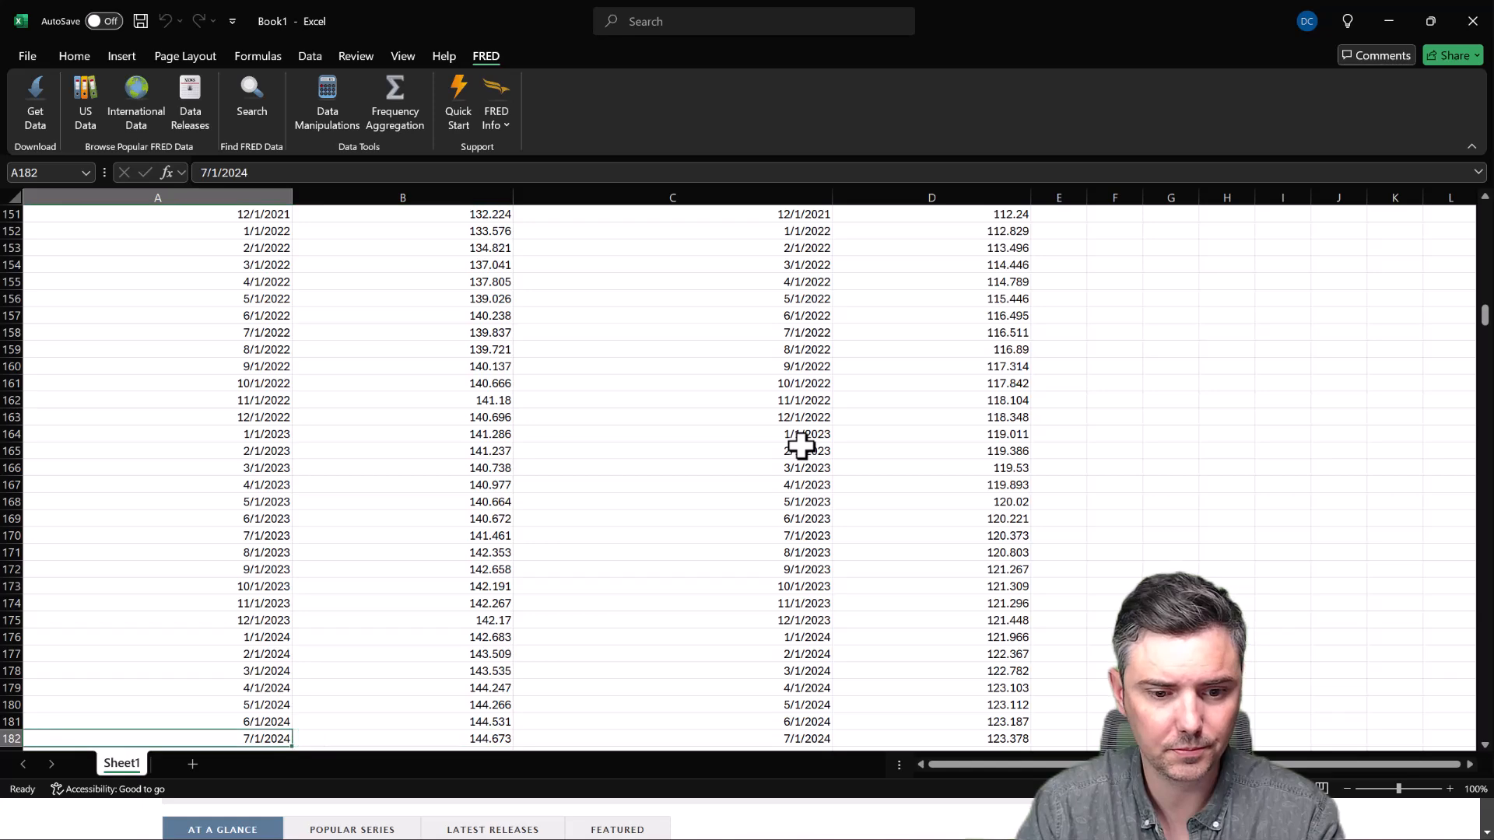
scroll(802, 445, down, 10)
key(ctrl+Up)
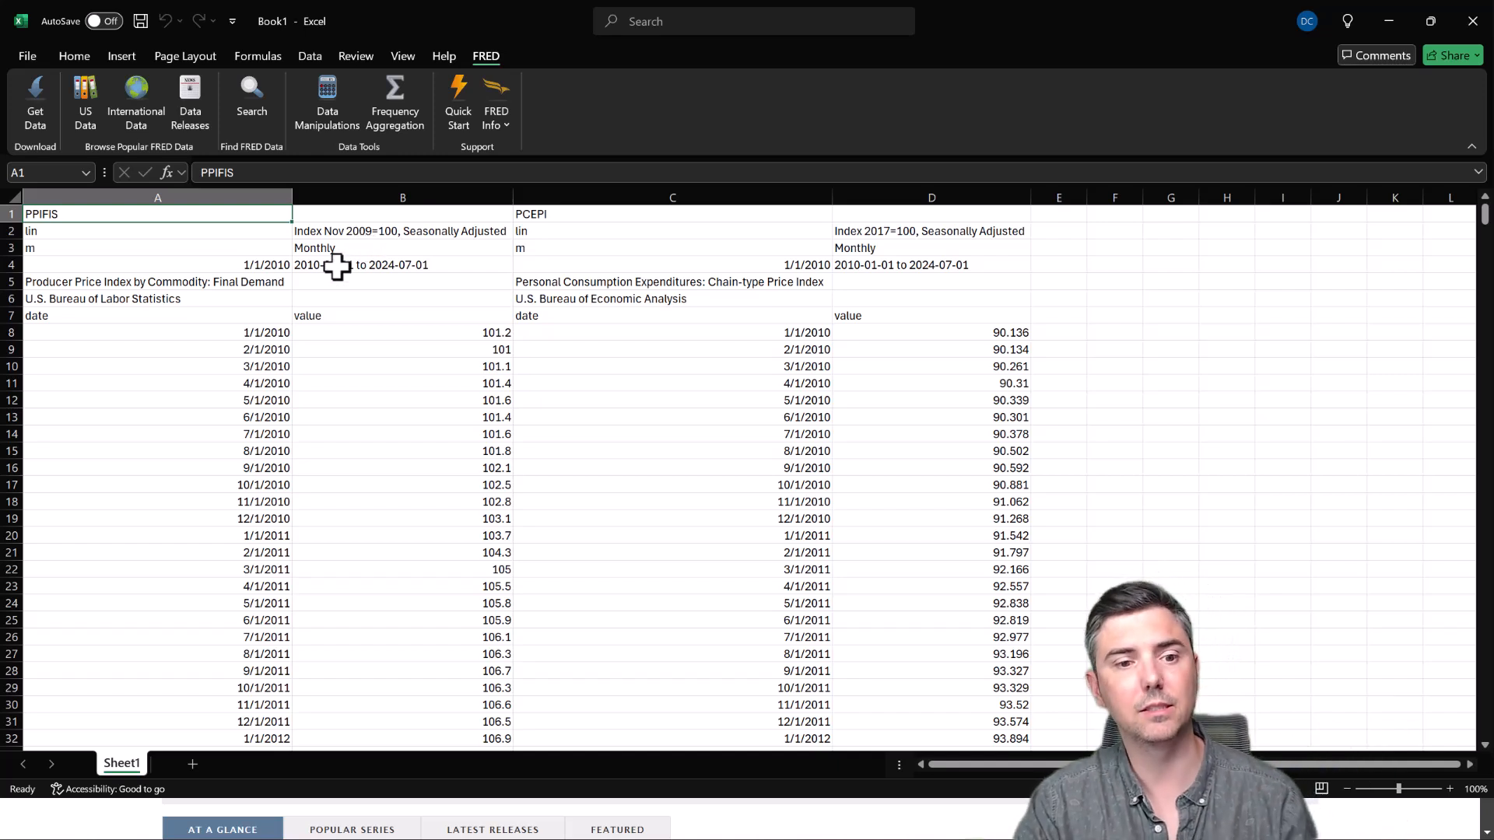
Review the available data manipulation codes and frequency aggregation options without choosing any
click(243, 266)
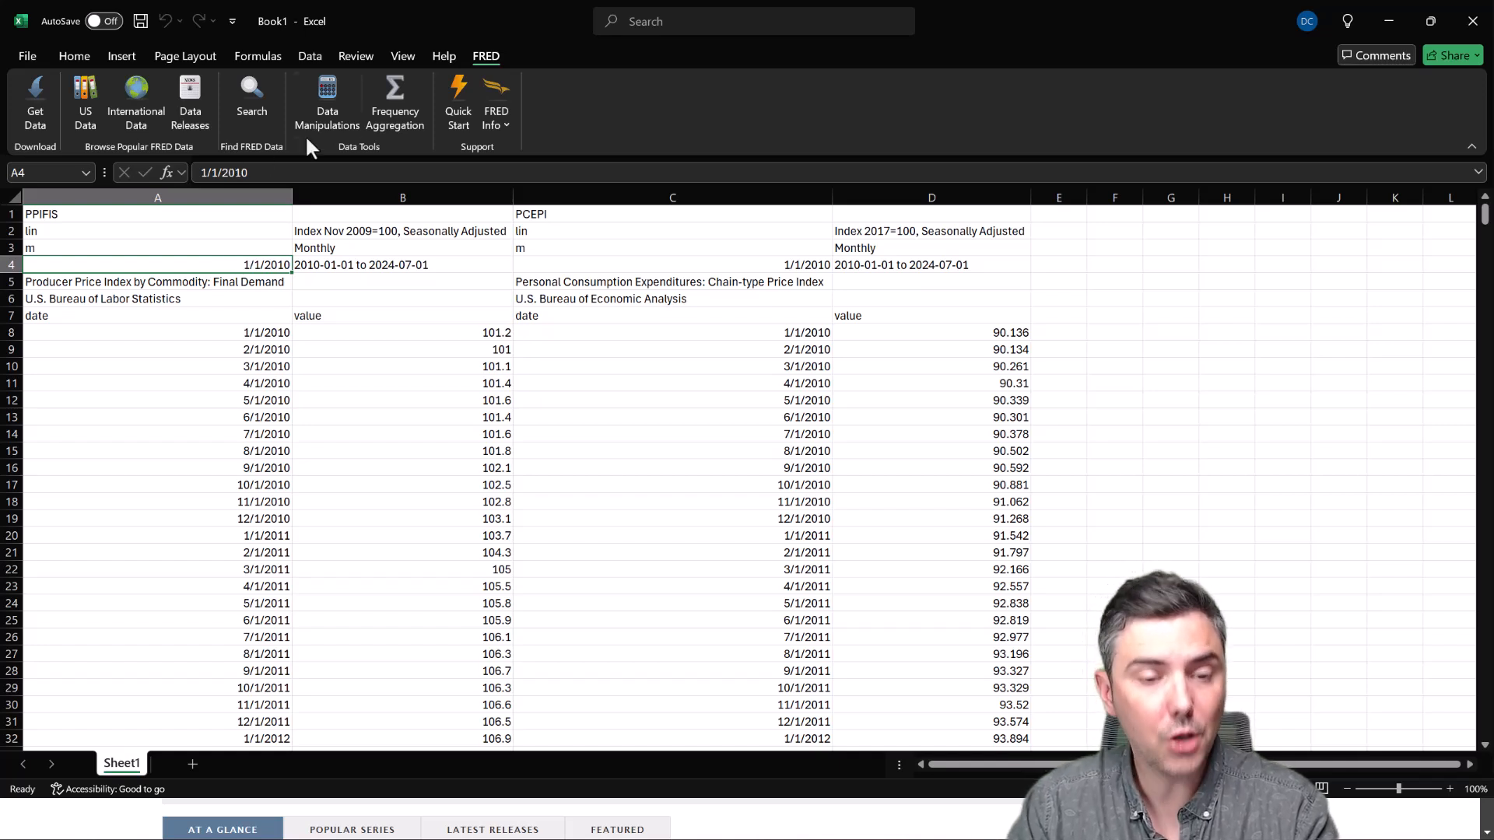
click(339, 117)
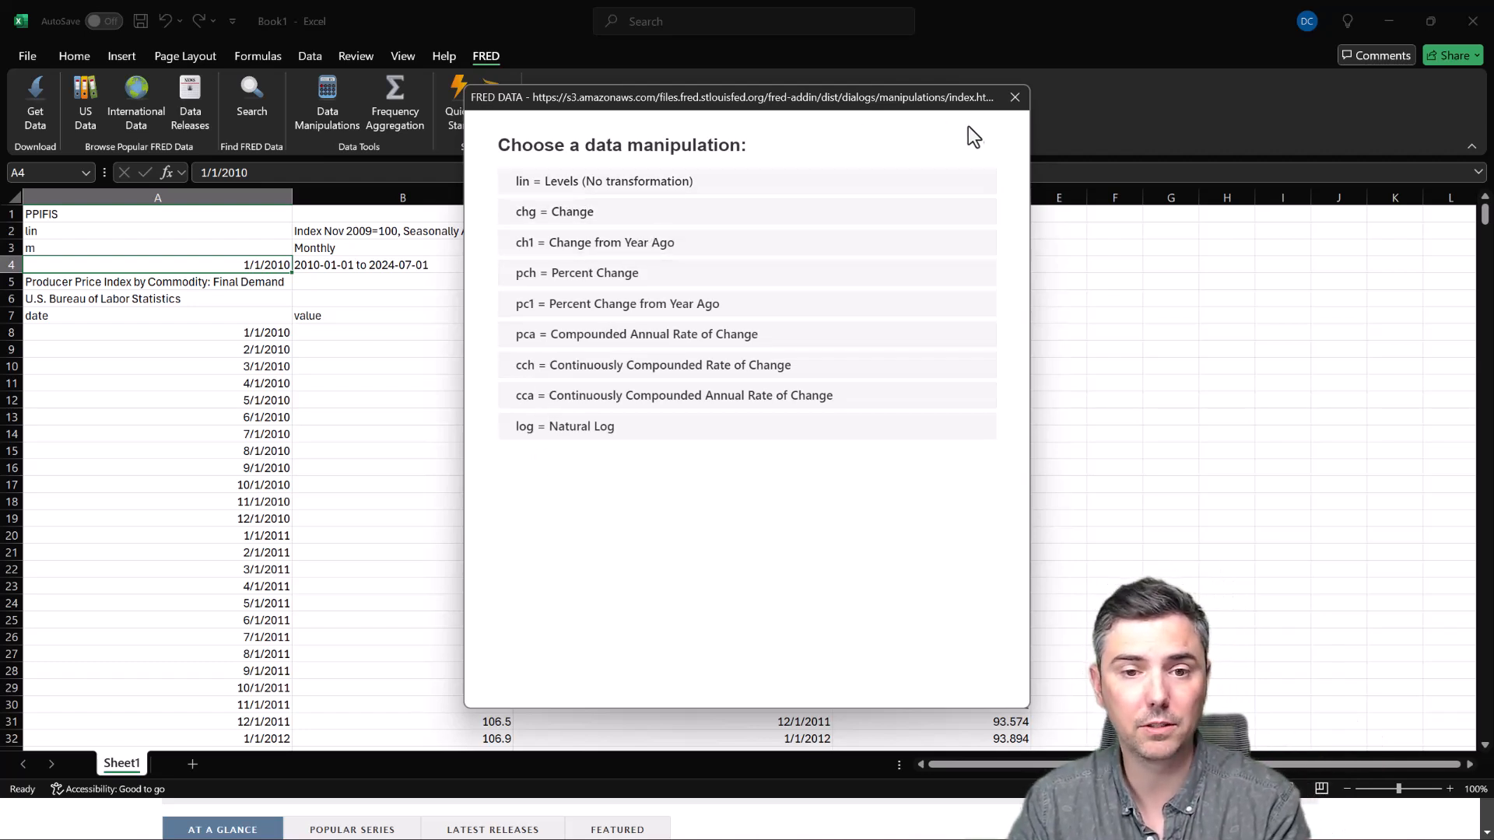
drag(661, 101, 553, 143)
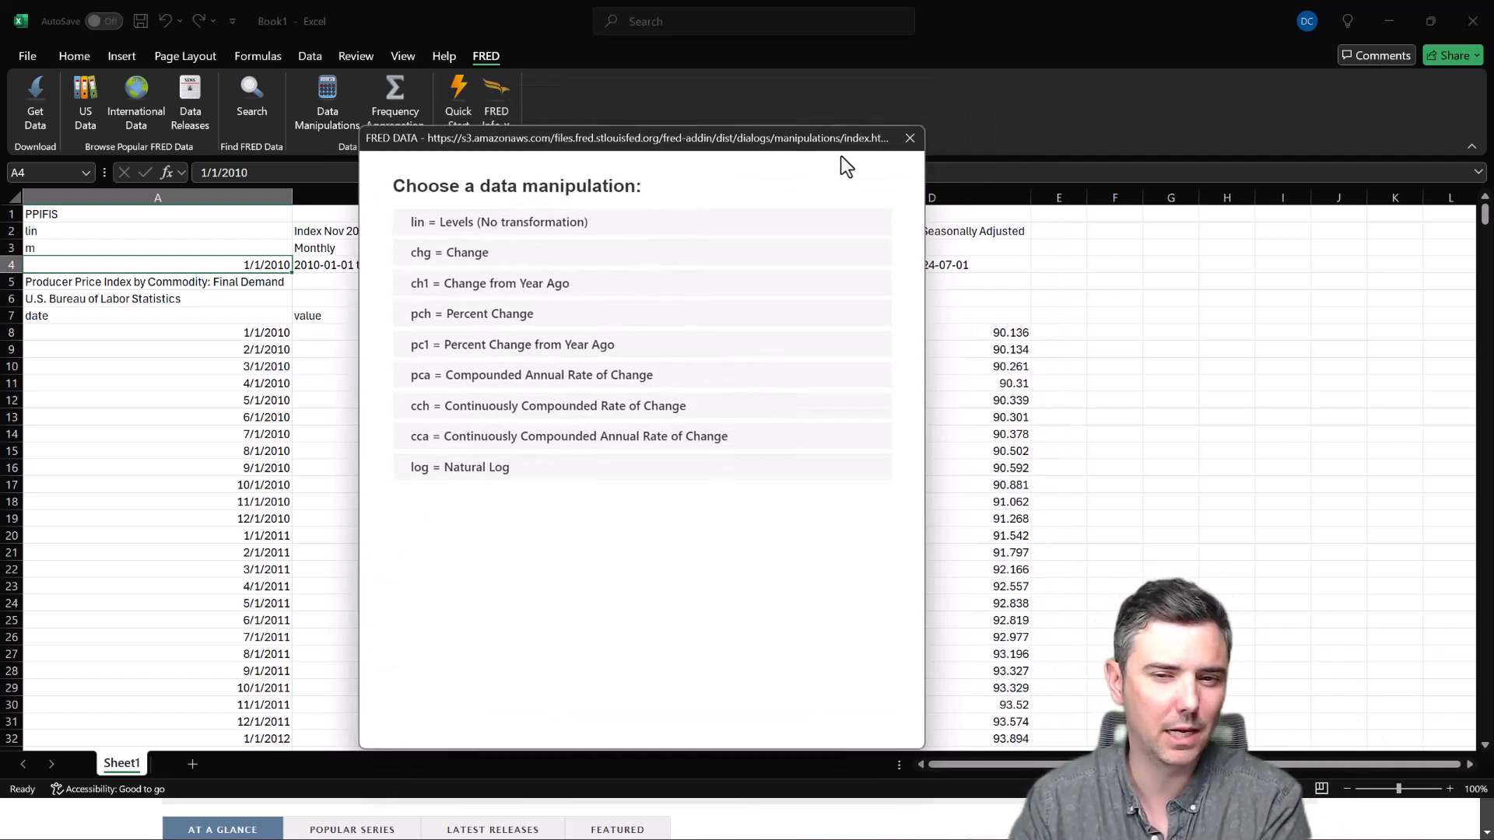
click(916, 140)
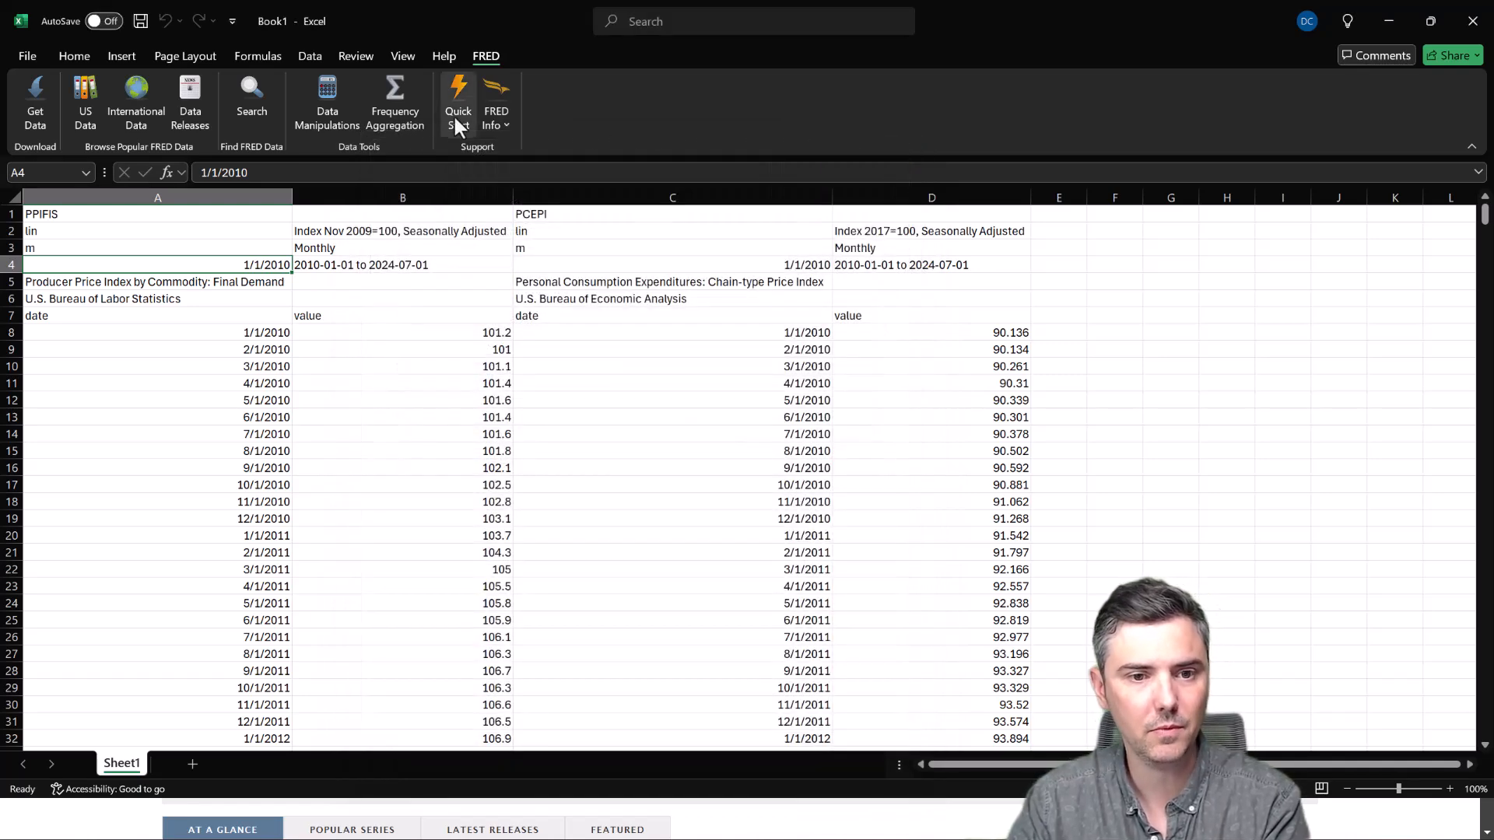
click(397, 117)
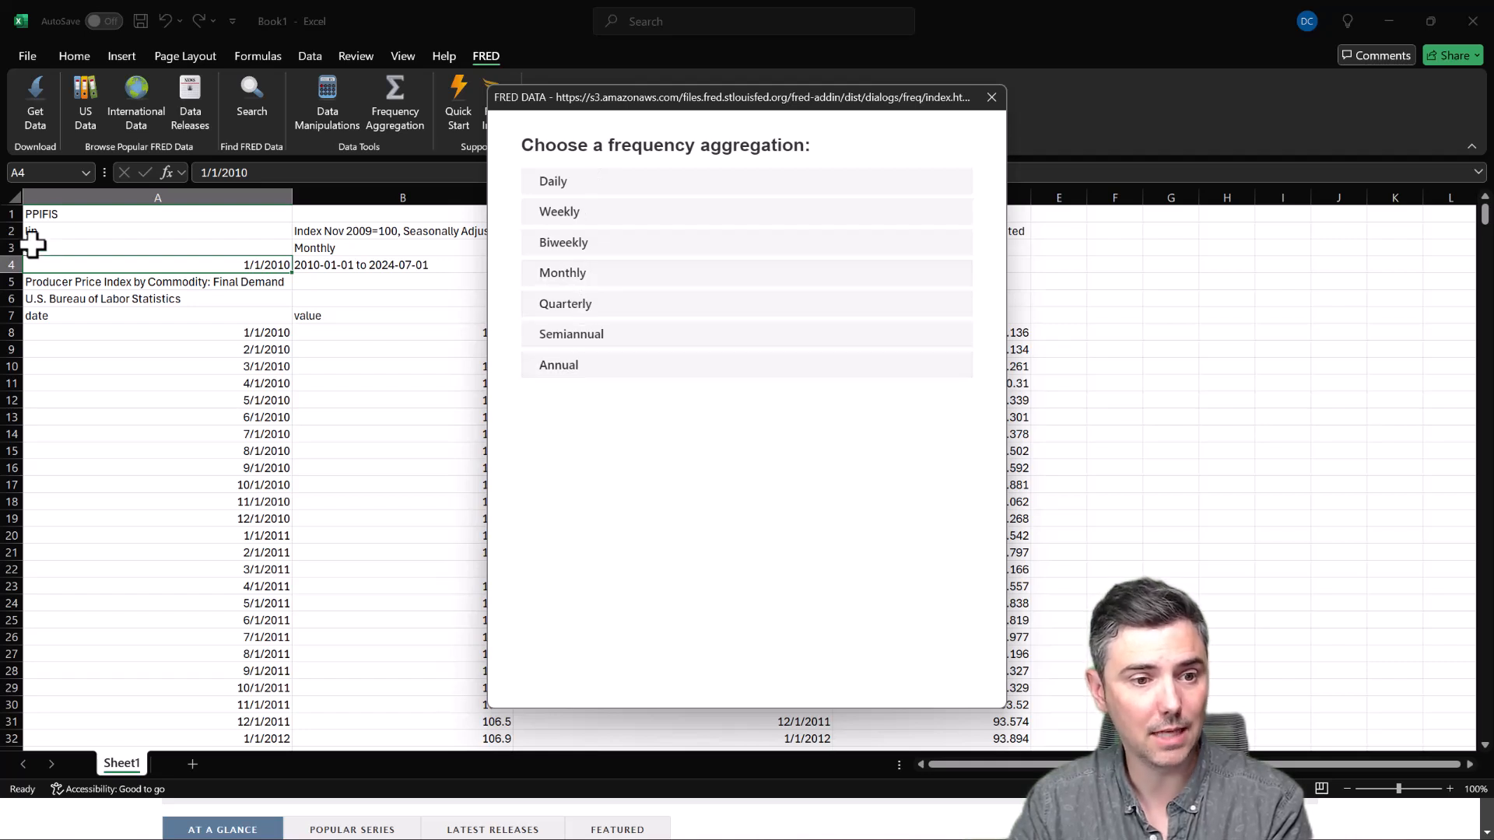
drag(611, 100, 549, 126)
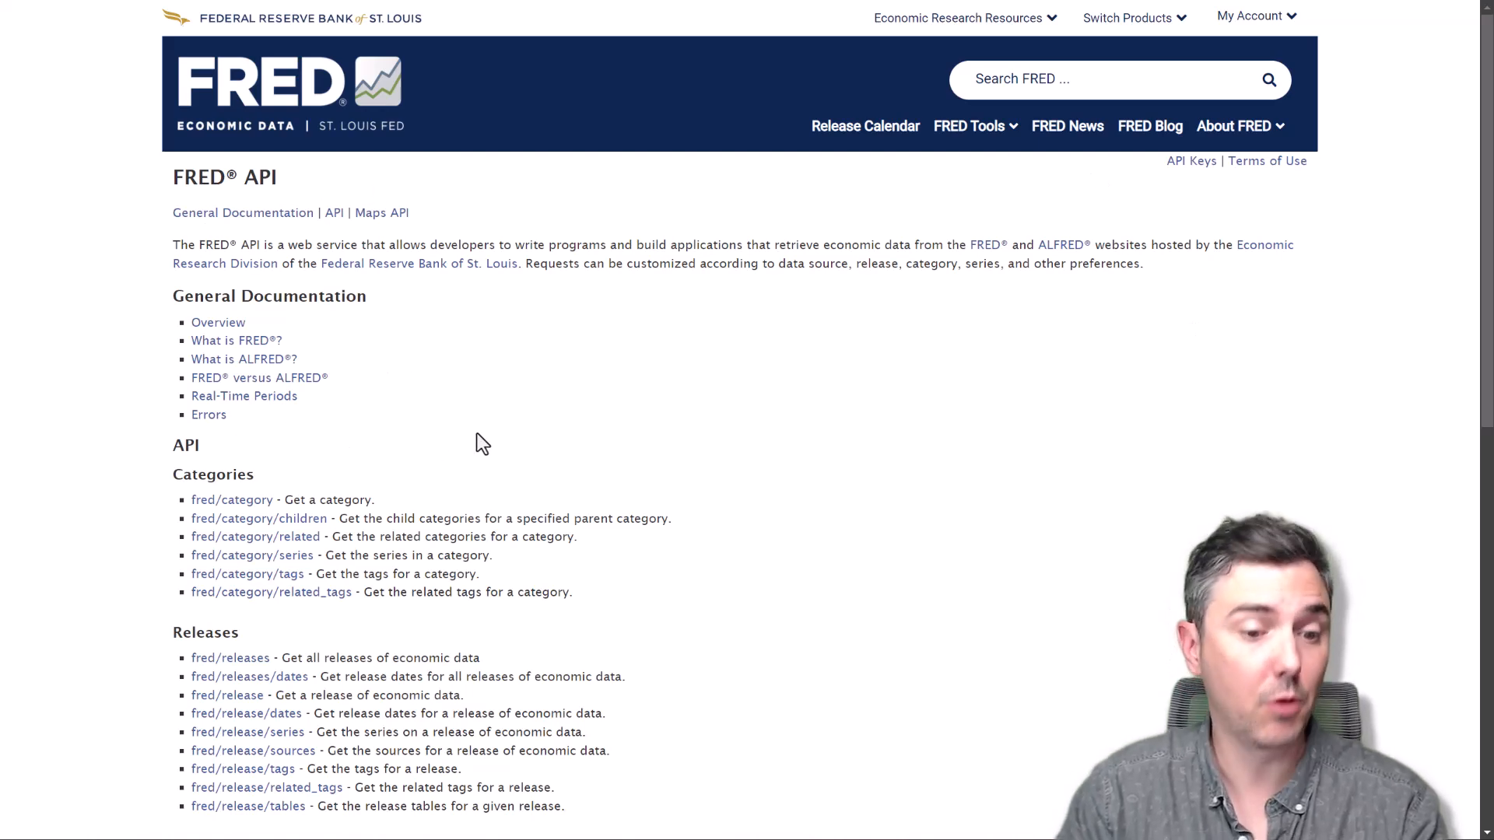
Skim the FRED API documentation on the FRED website and open its API Keys page
scroll(326, 603, down, 1)
scroll(325, 602, down, 3)
scroll(497, 423, up, 4)
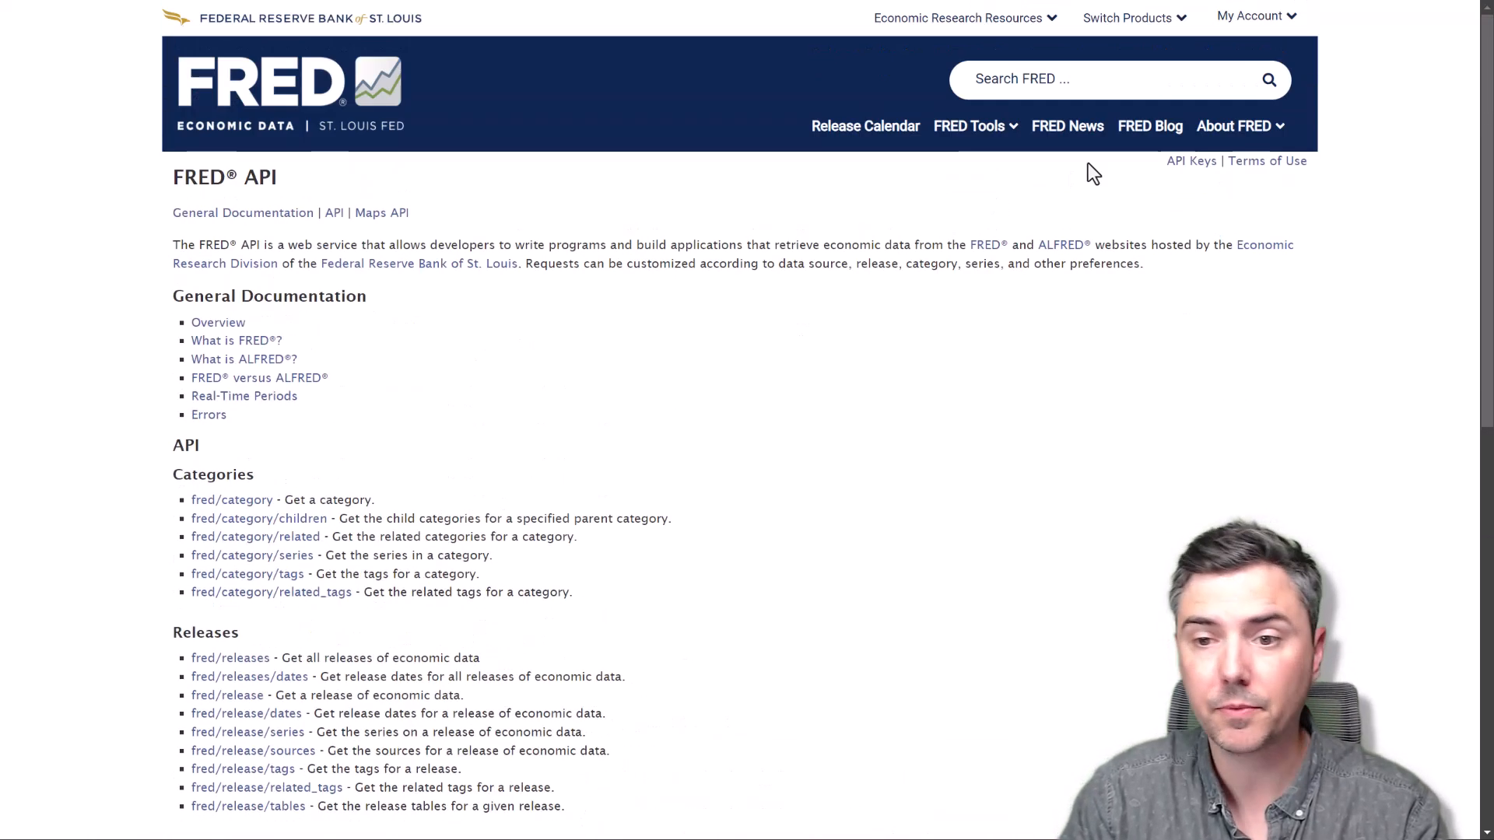
click(1193, 164)
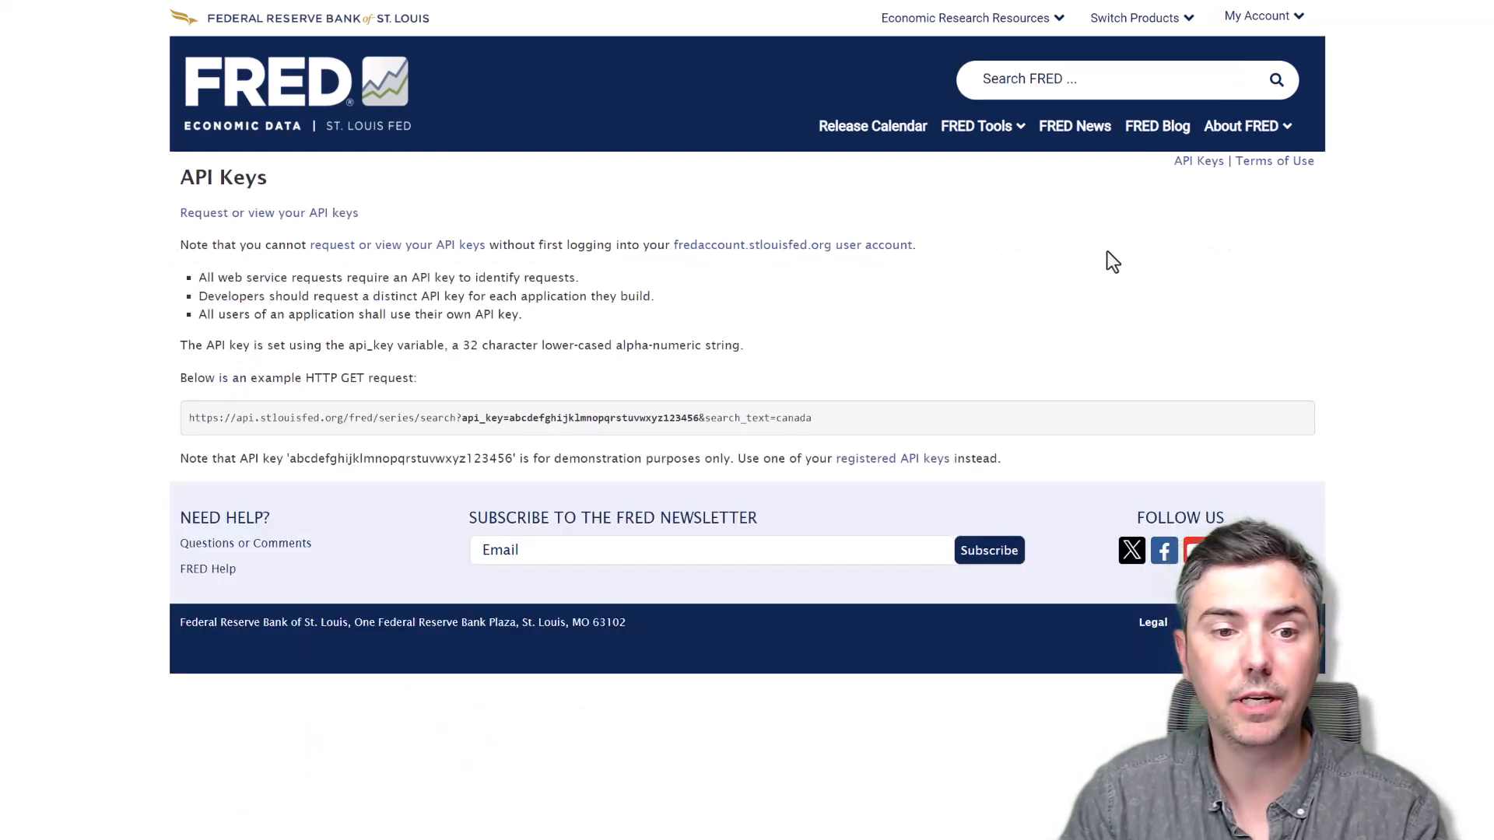